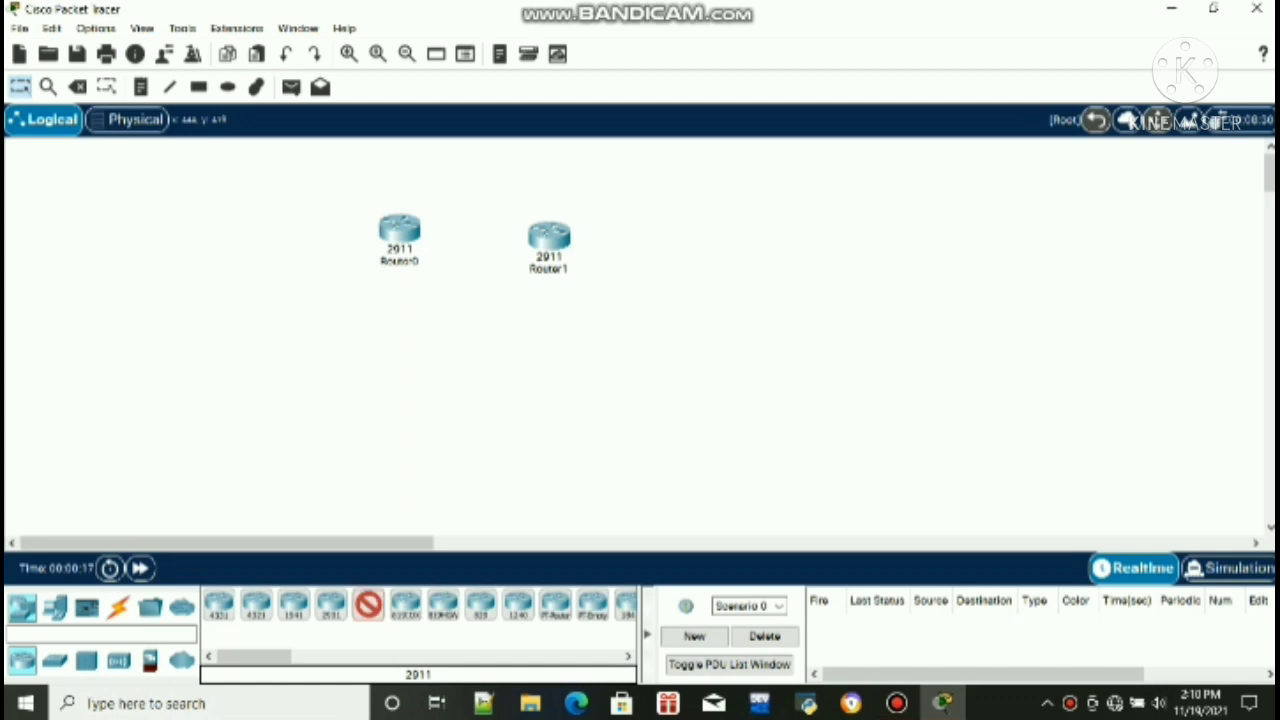
Place a third 2911 router beside Router1, plus three 2960 switches, one below each router
left_click(724, 238)
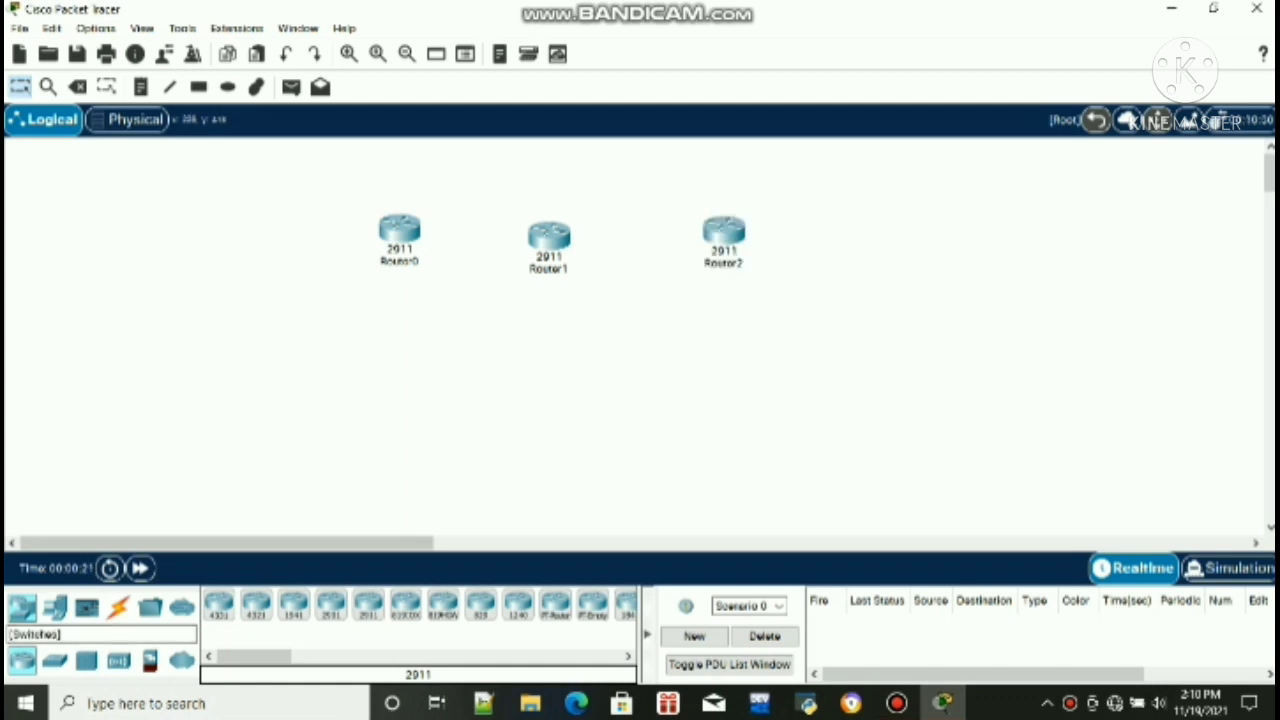
left_click(54, 660)
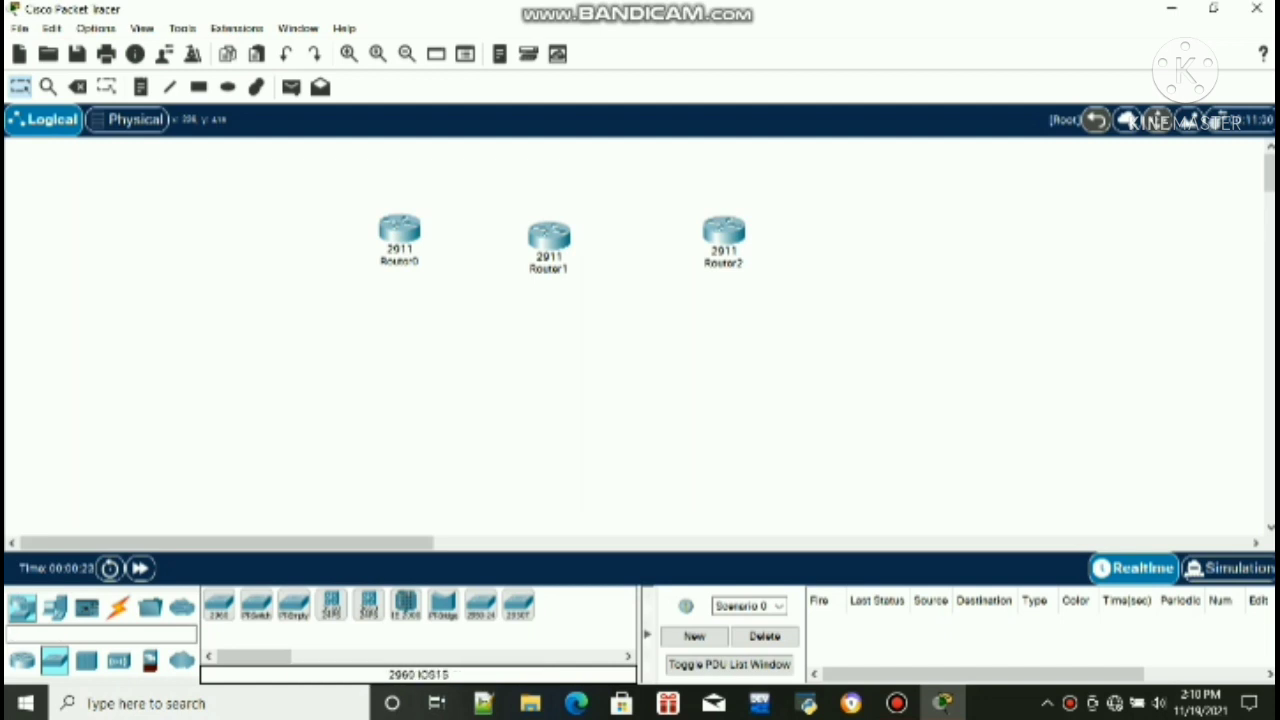
left_click(218, 605)
left_click(356, 355)
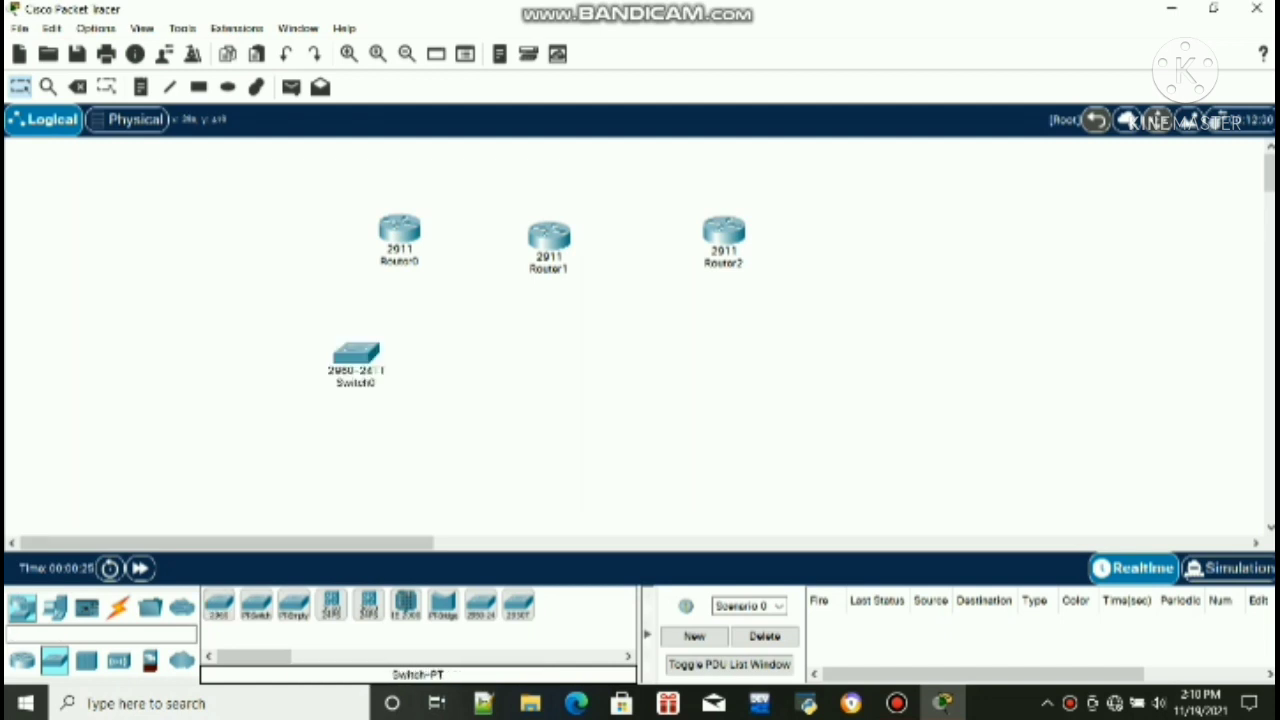
left_click(218, 605)
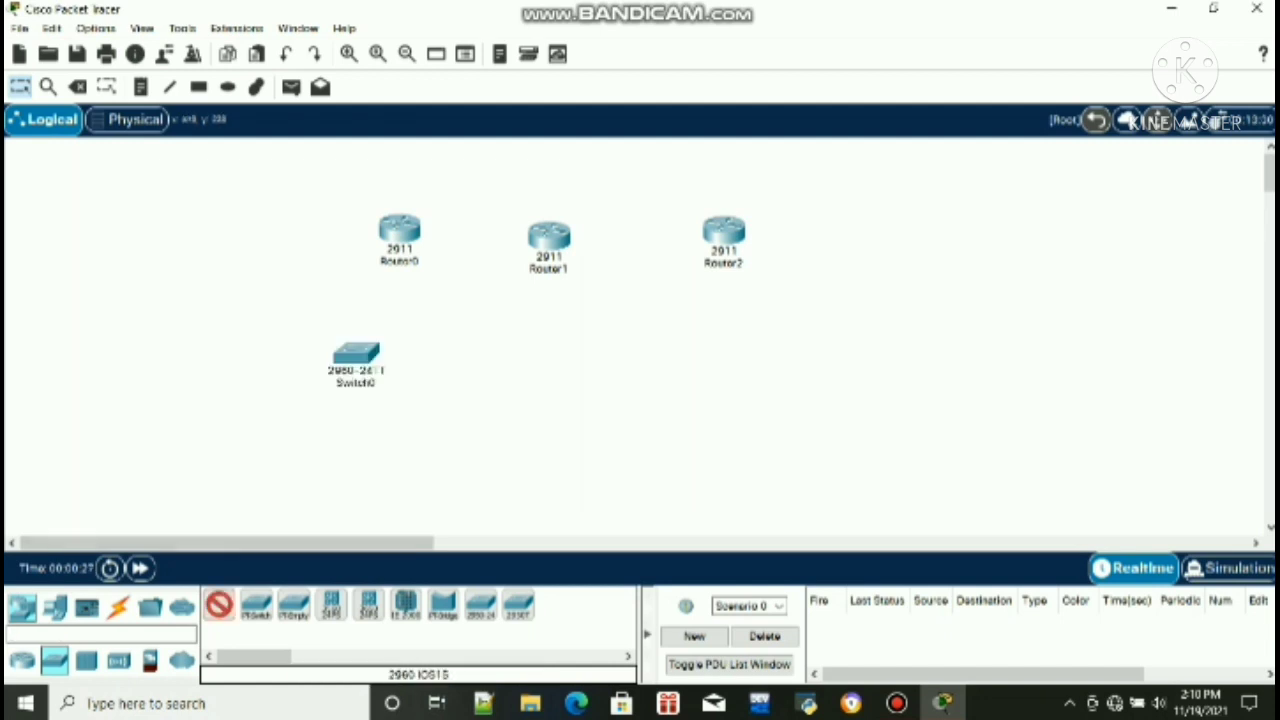
left_click(543, 355)
left_click(218, 605)
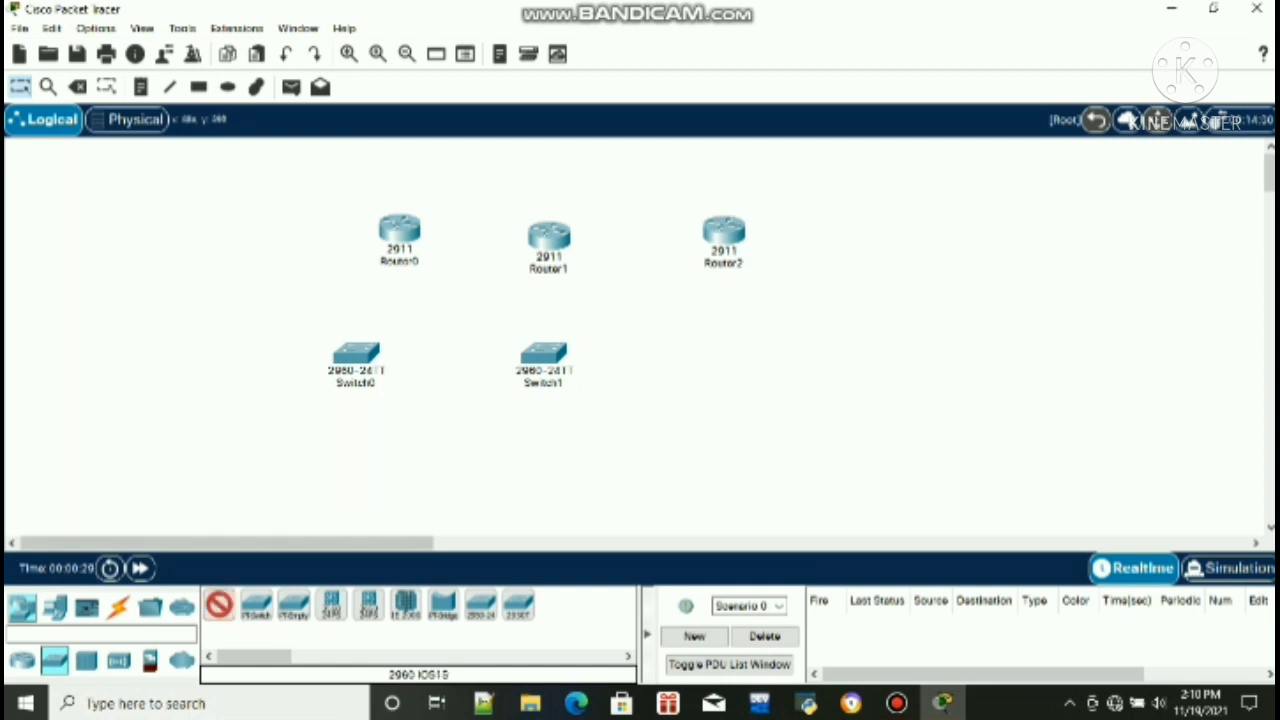
left_click(735, 362)
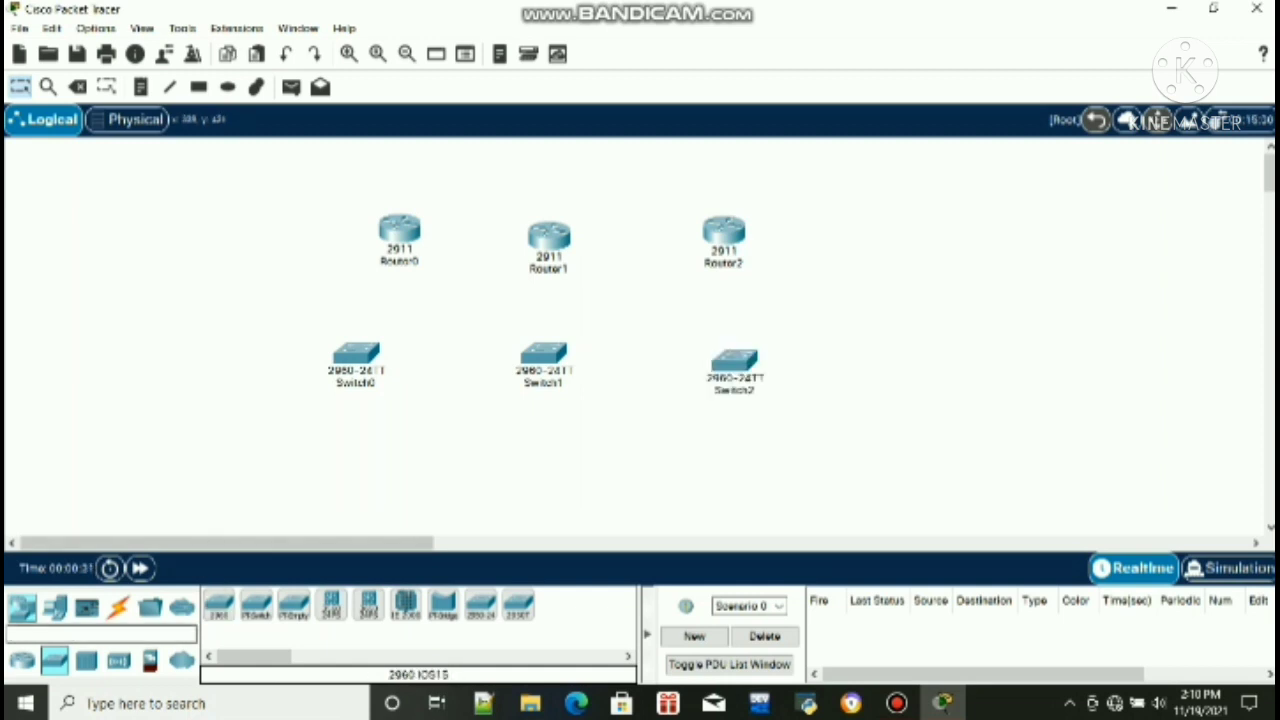
Place six PCs in a row below the switches, two under each switch
left_click(55, 607)
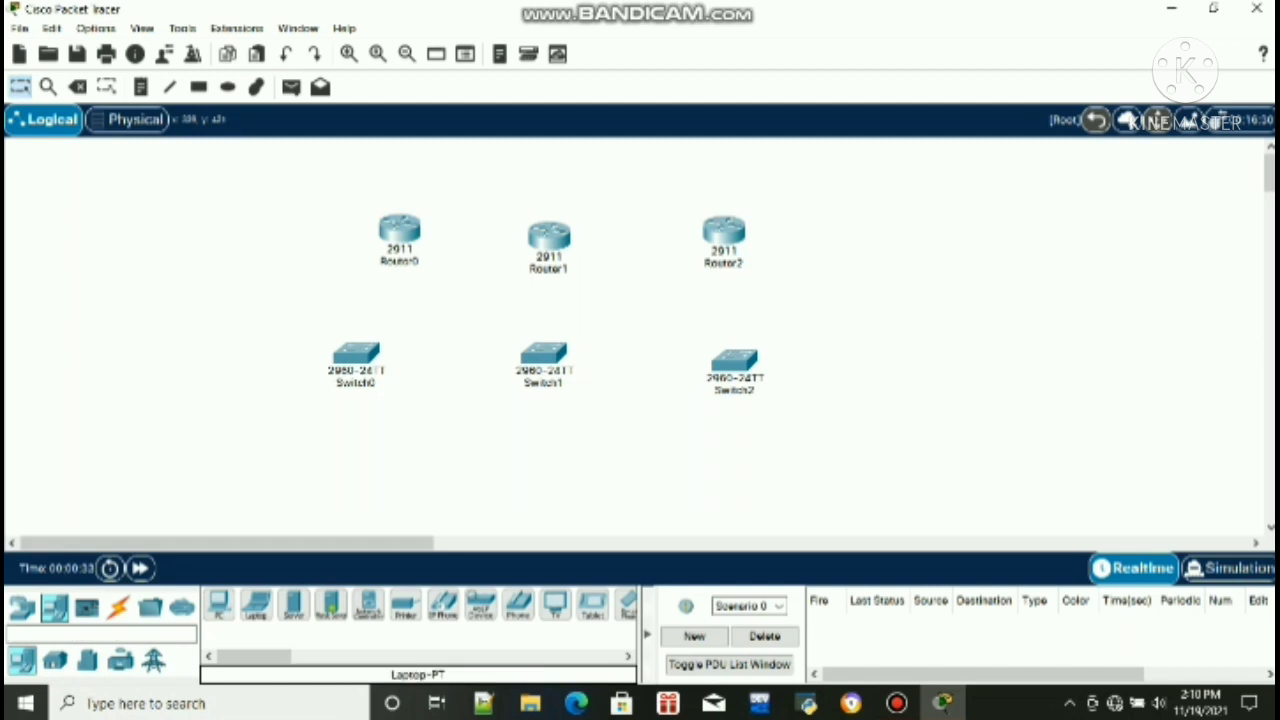
left_click(218, 605)
left_click(279, 485)
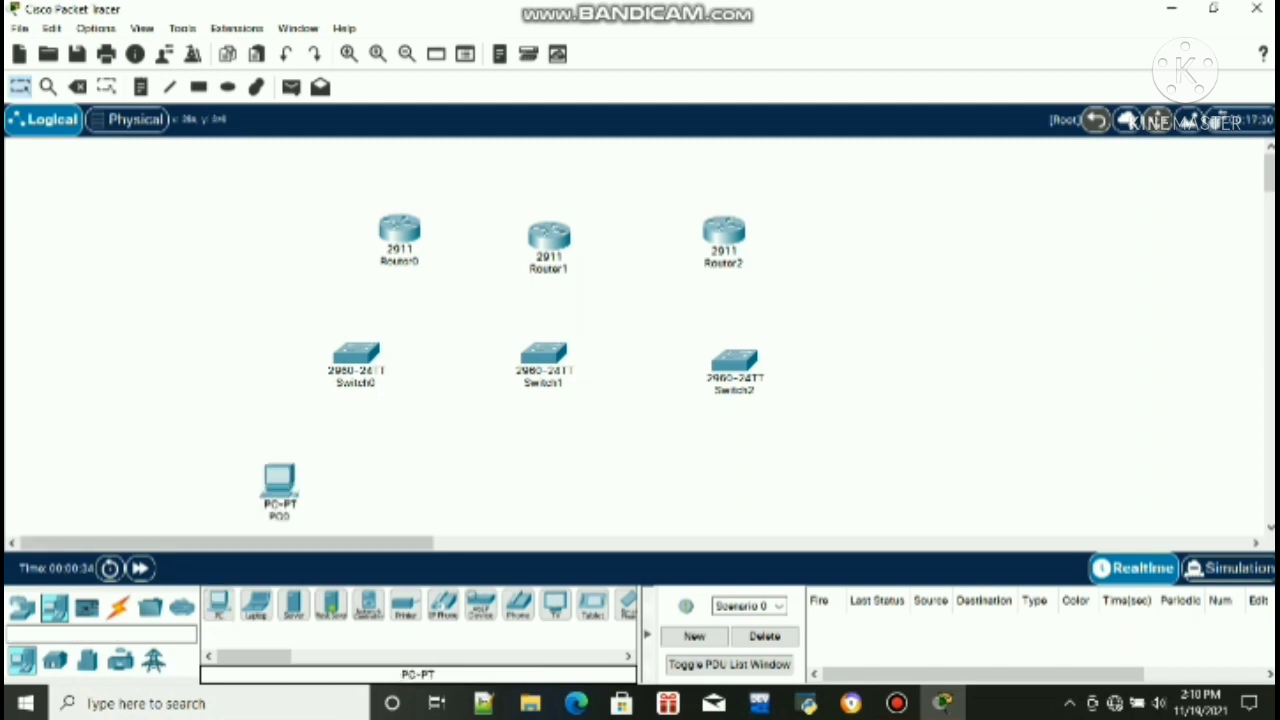
left_click(218, 605)
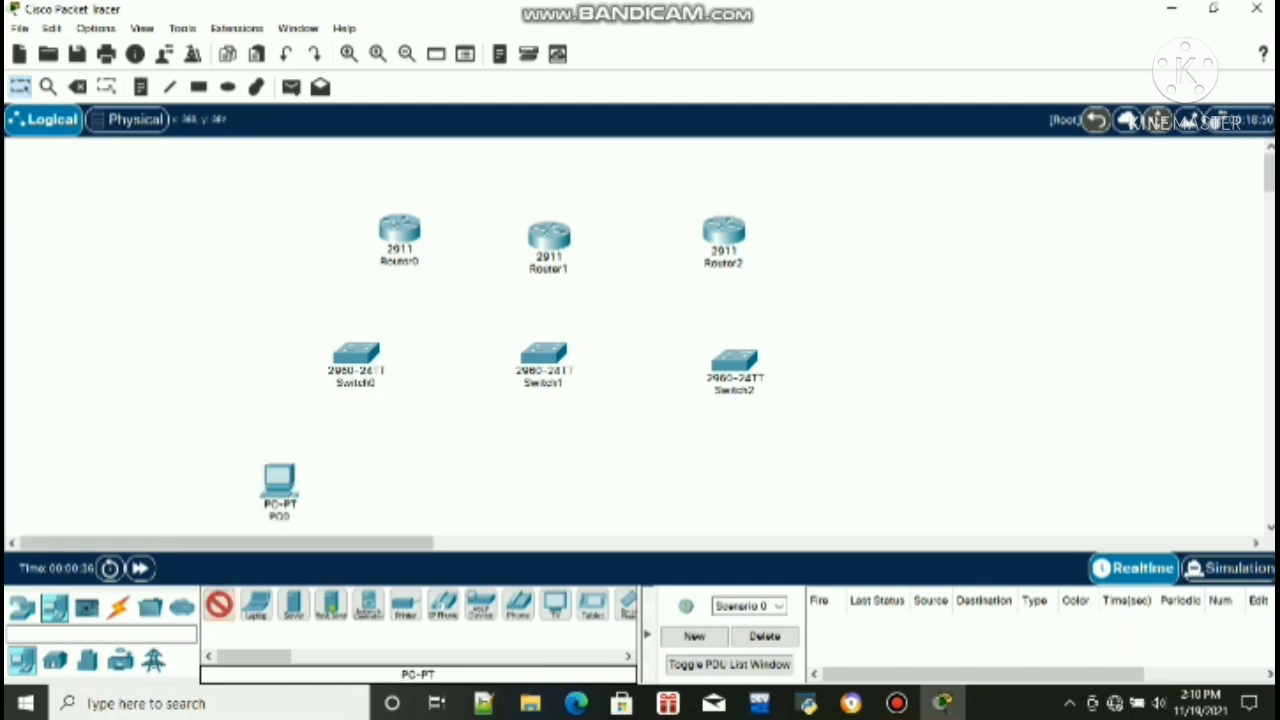
left_click(347, 485)
left_click(218, 605)
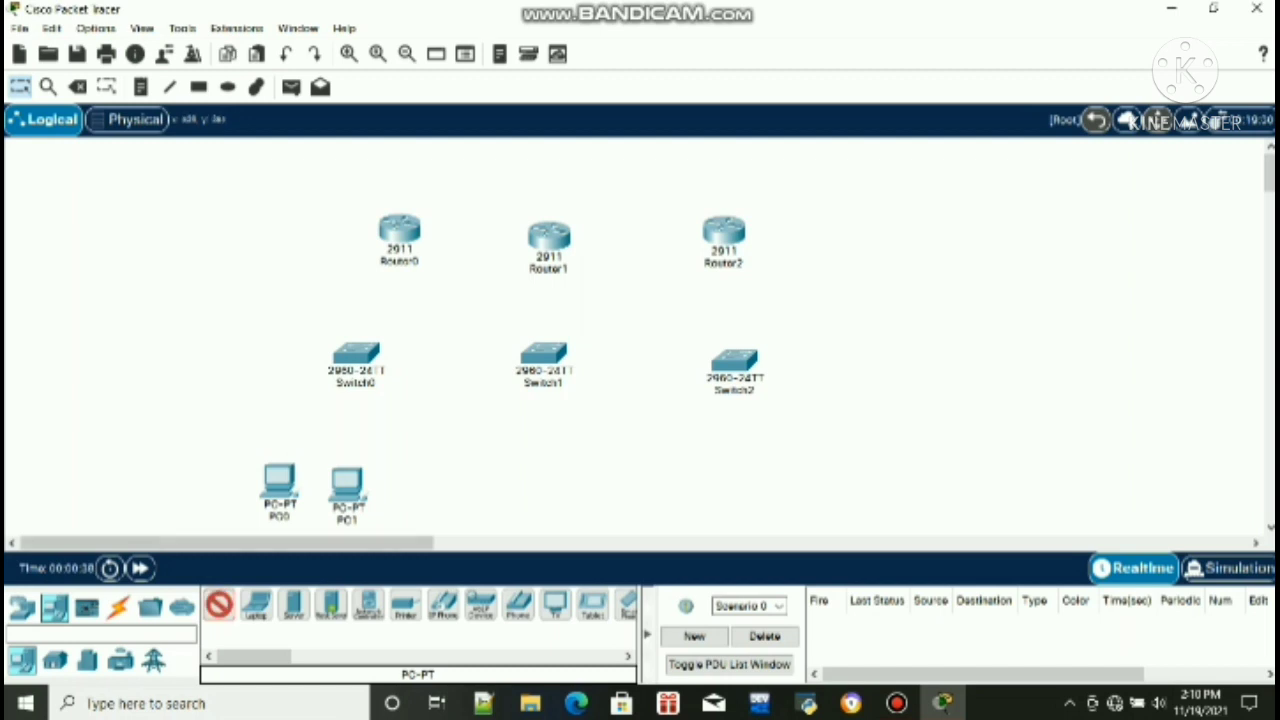
left_click(505, 488)
left_click(218, 605)
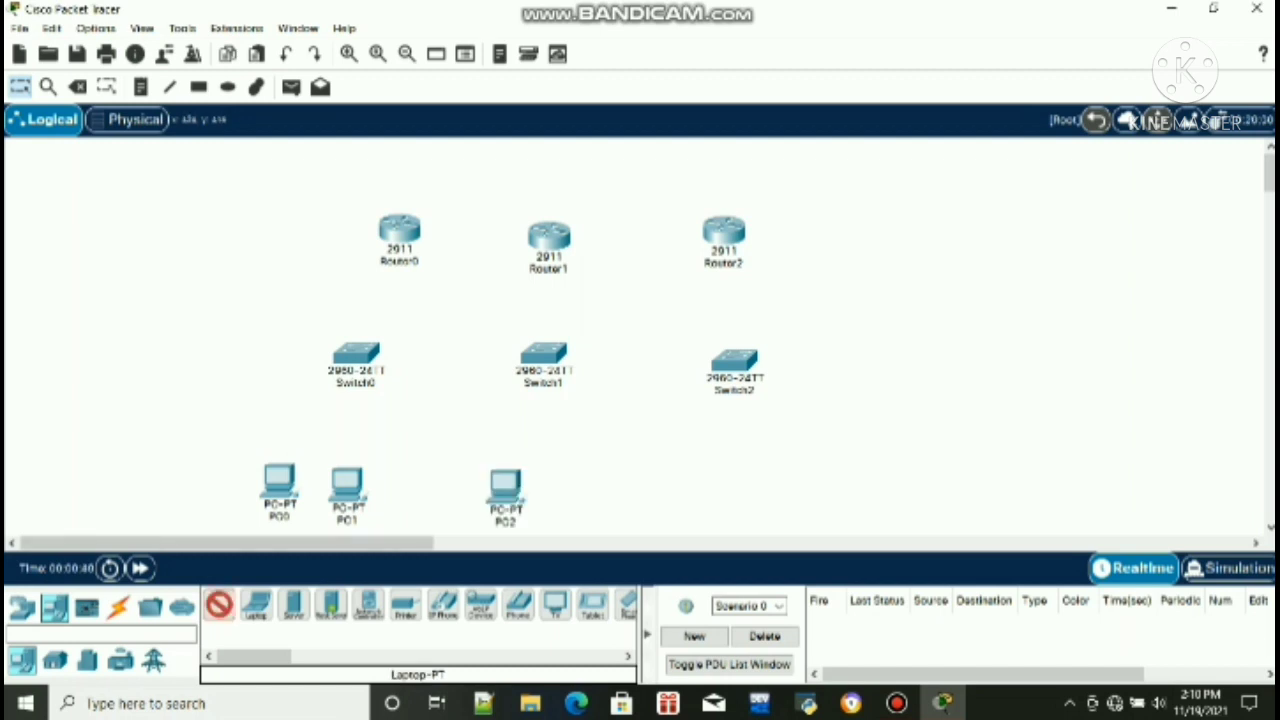
left_click(555, 488)
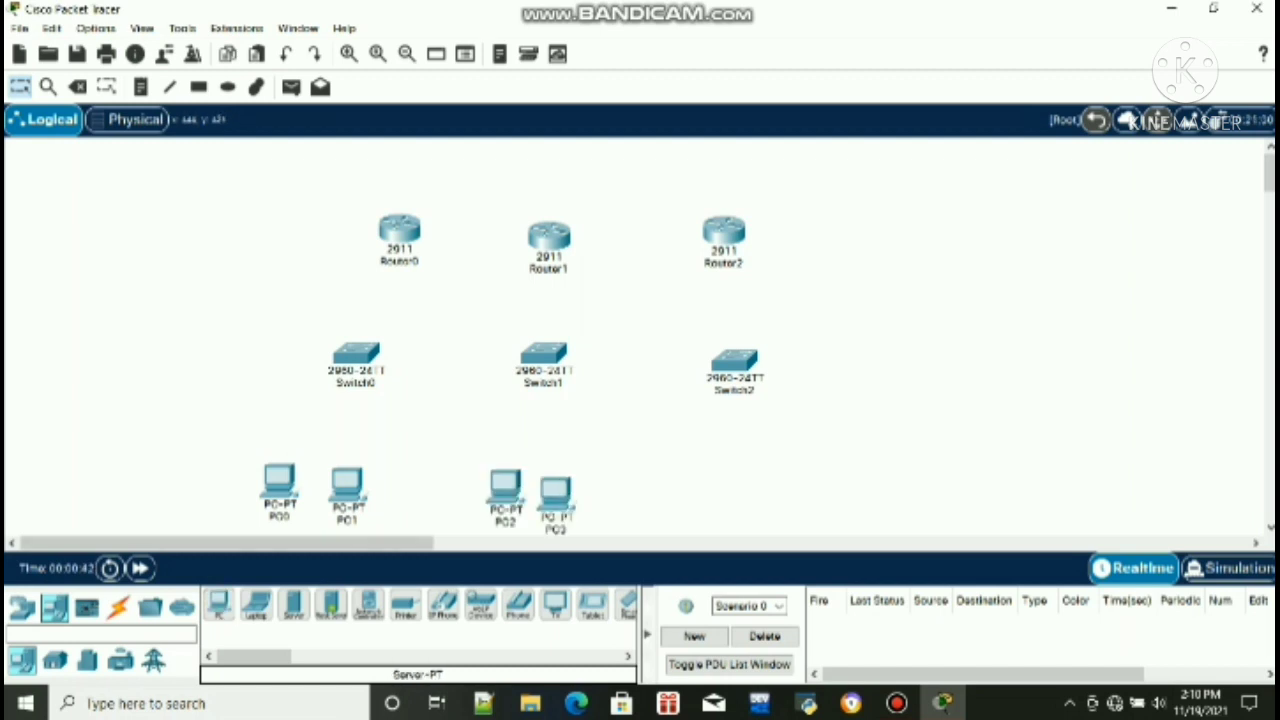
left_click(218, 605)
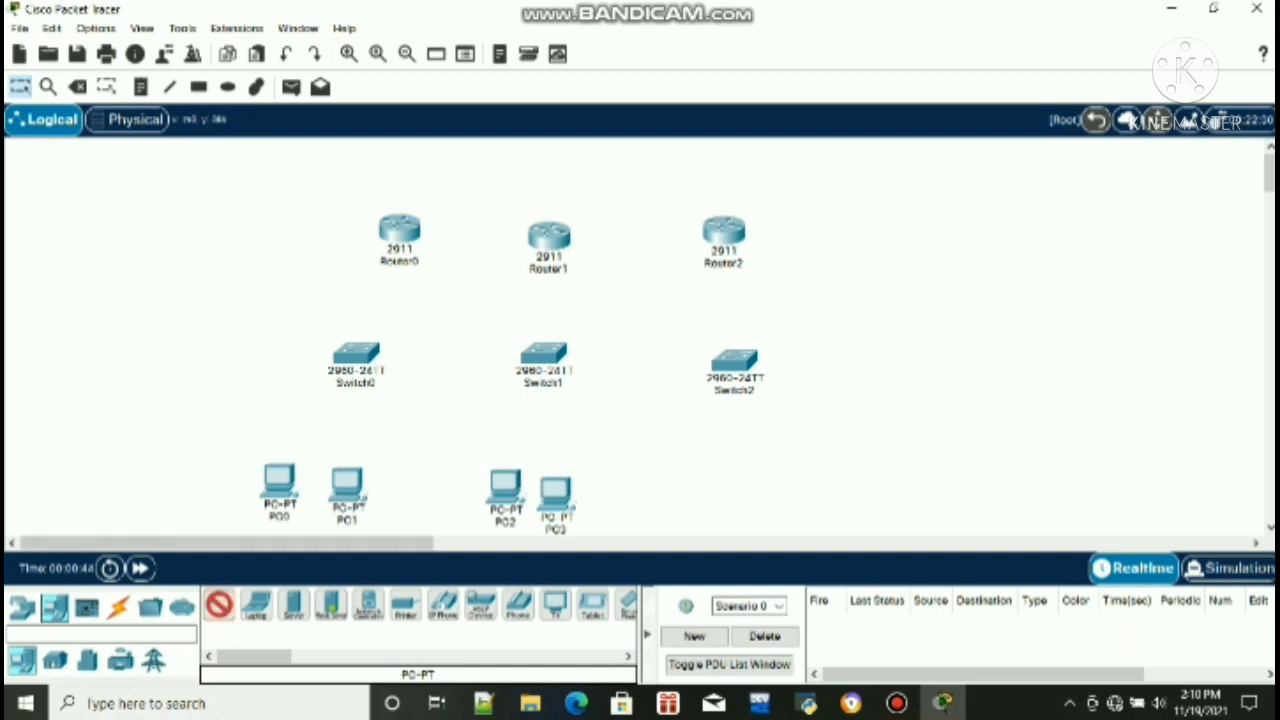
left_click(707, 488)
left_click(218, 605)
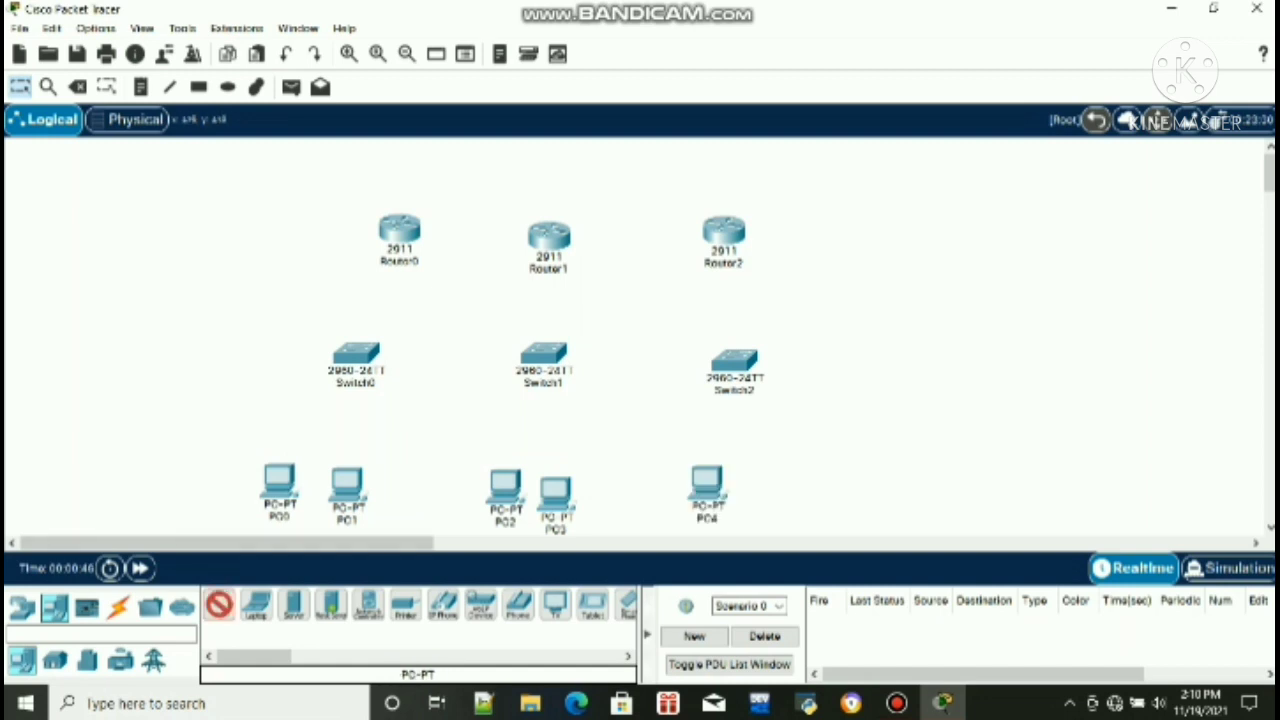
left_click(757, 488)
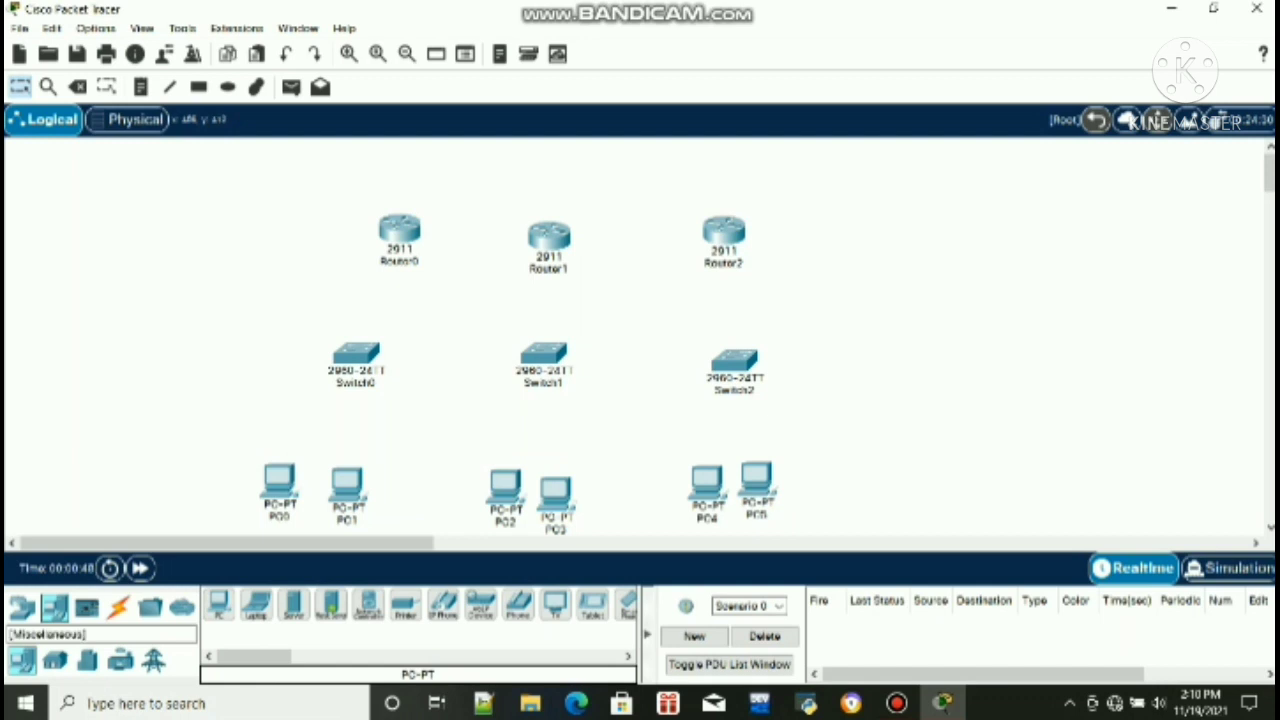
Connect Router0 to Router1 and Router1 to Router2 using the automatically chosen connection type
left_click(118, 607)
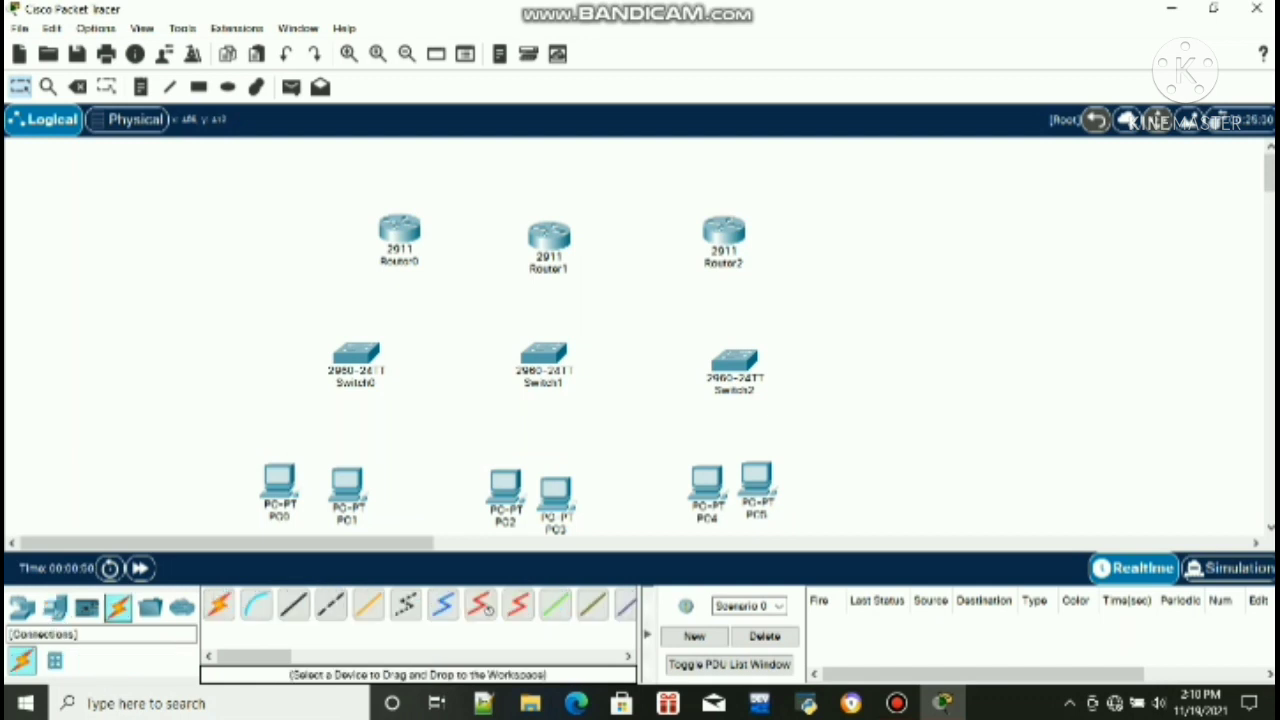
left_click(219, 605)
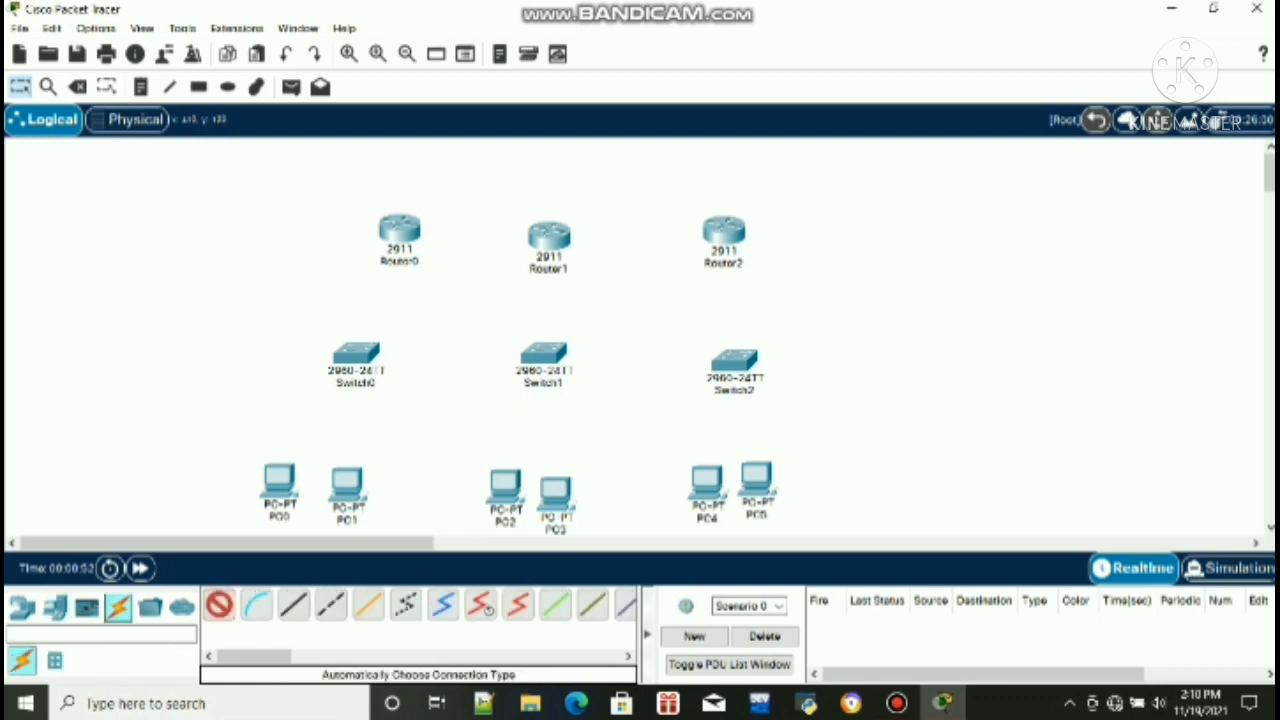
left_click(399, 232)
left_click(549, 237)
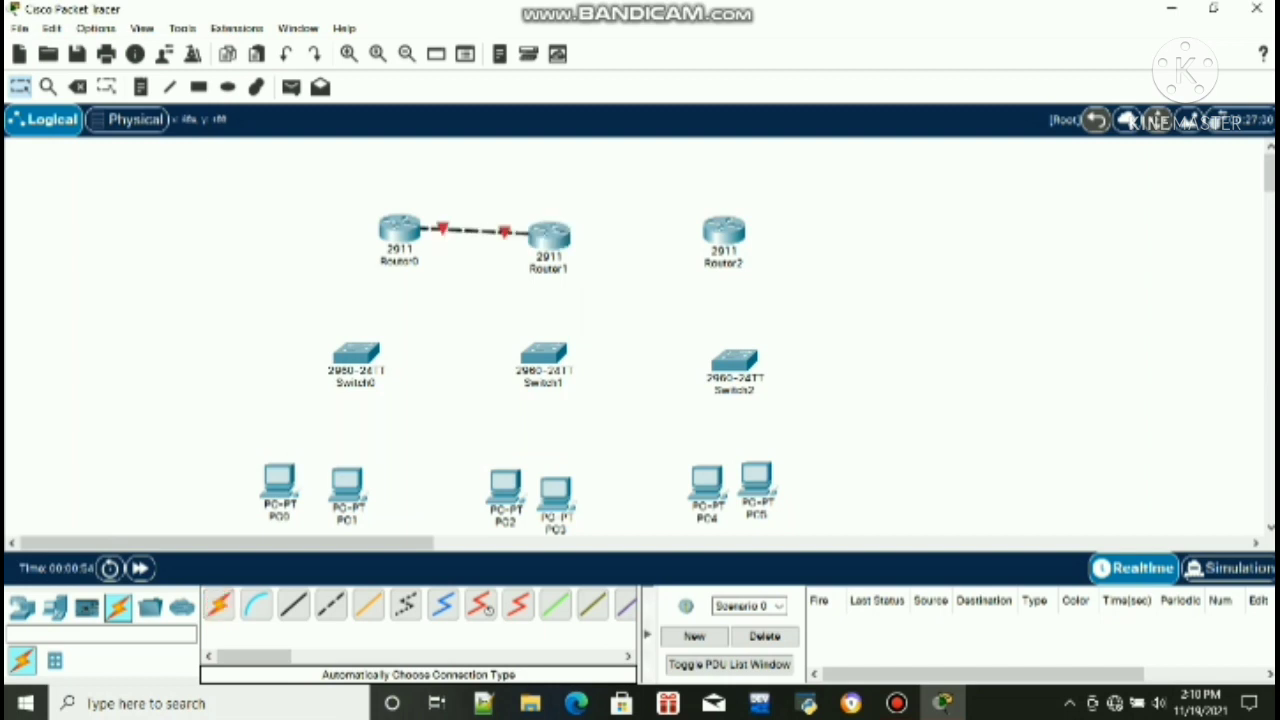
left_click(219, 605)
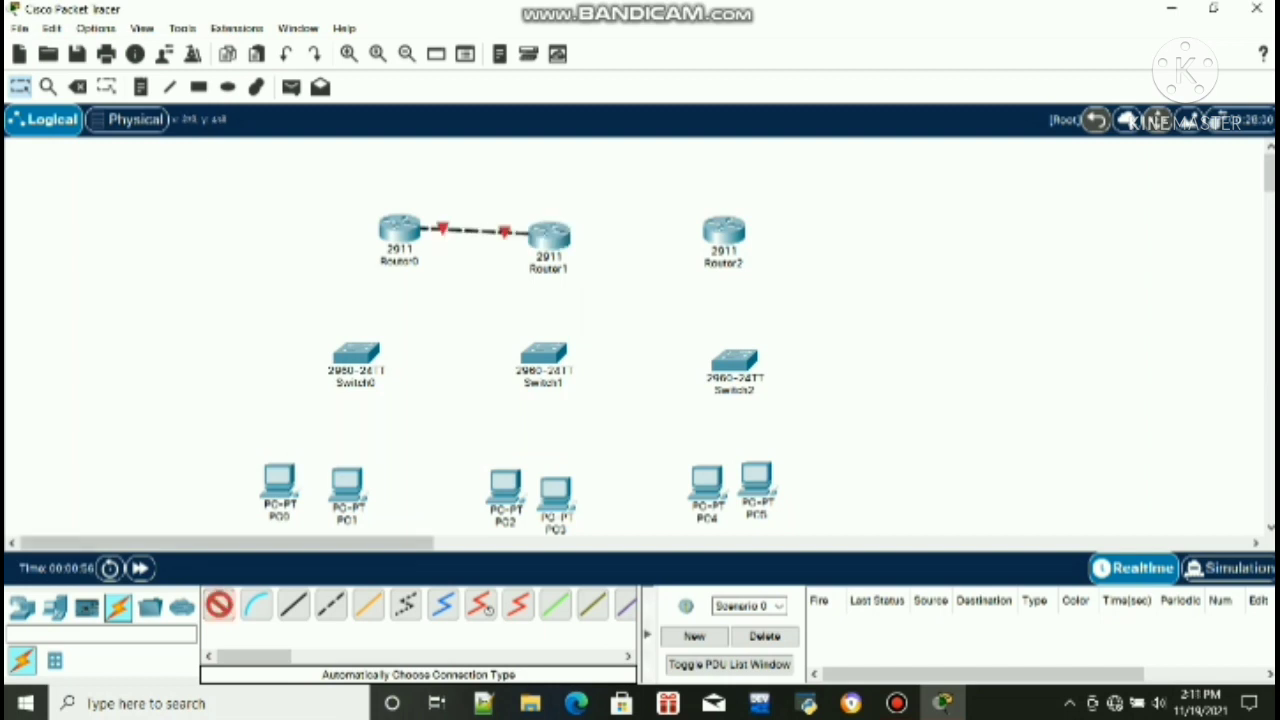
left_click(549, 235)
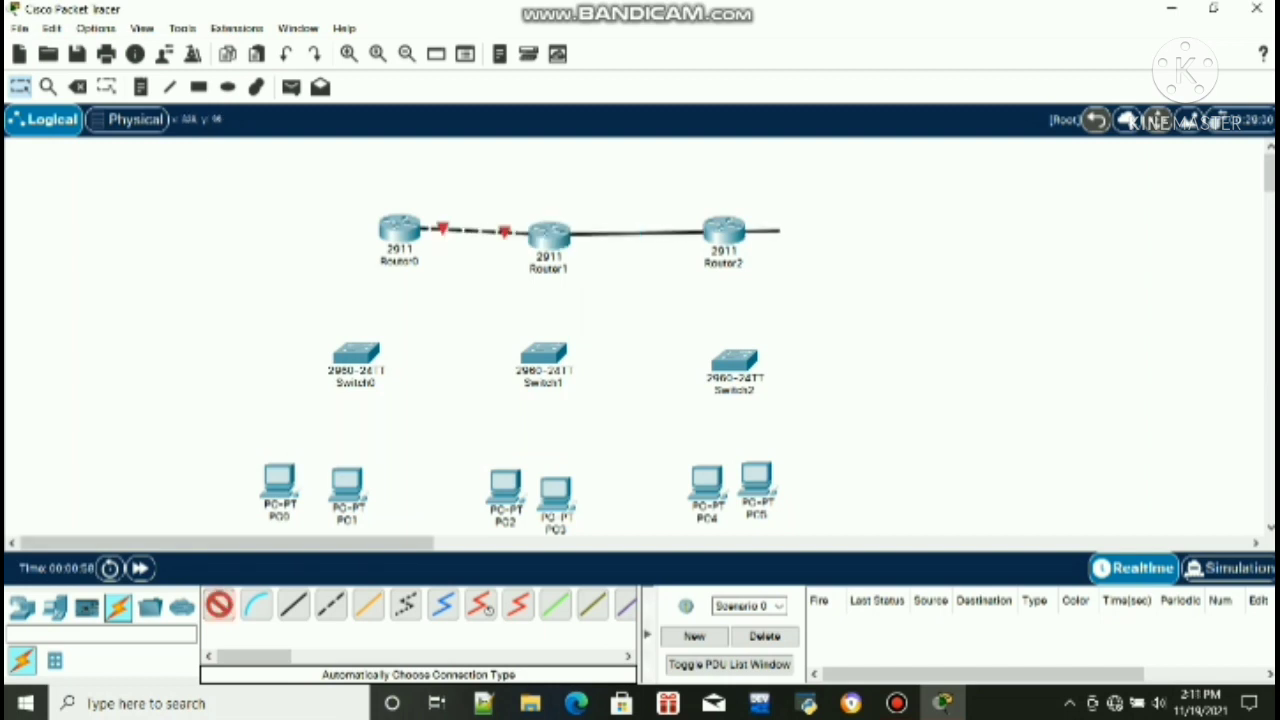
left_click(723, 233)
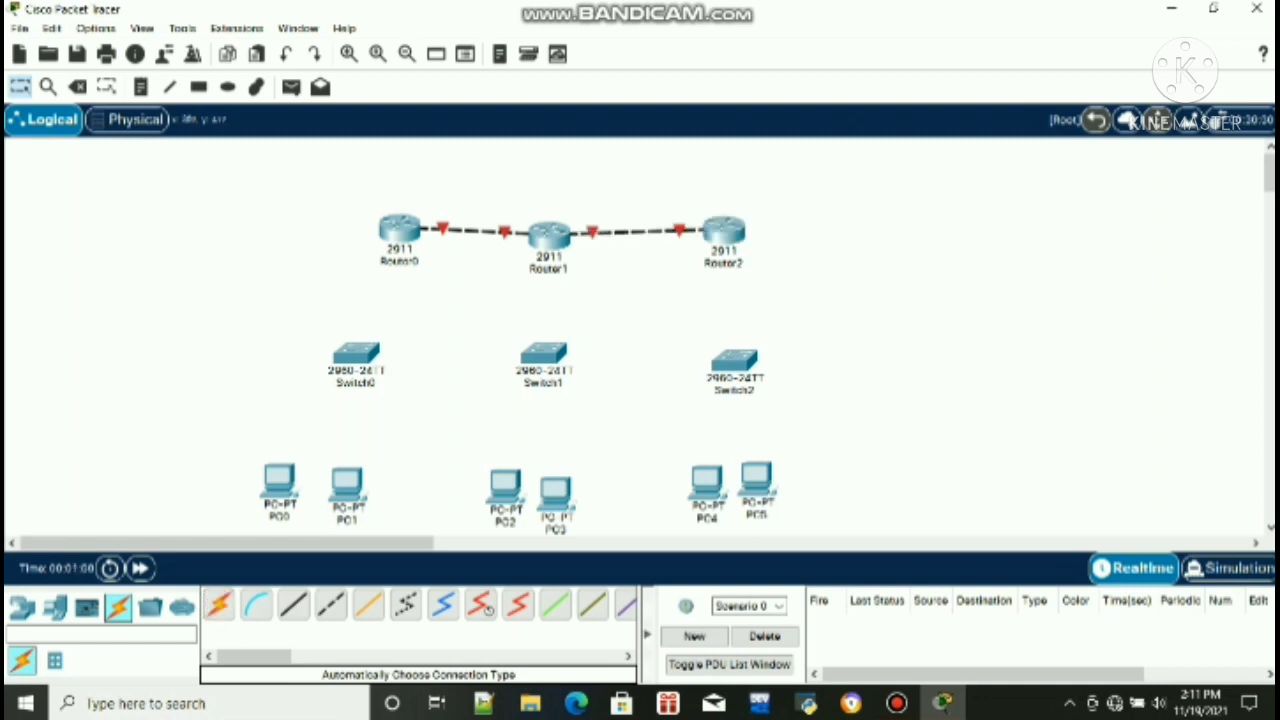
Connect each router to the switch below it with automatic cabling: Router0–Switch0, Router1–Switch1 and Router2–Switch2
left_click(219, 605)
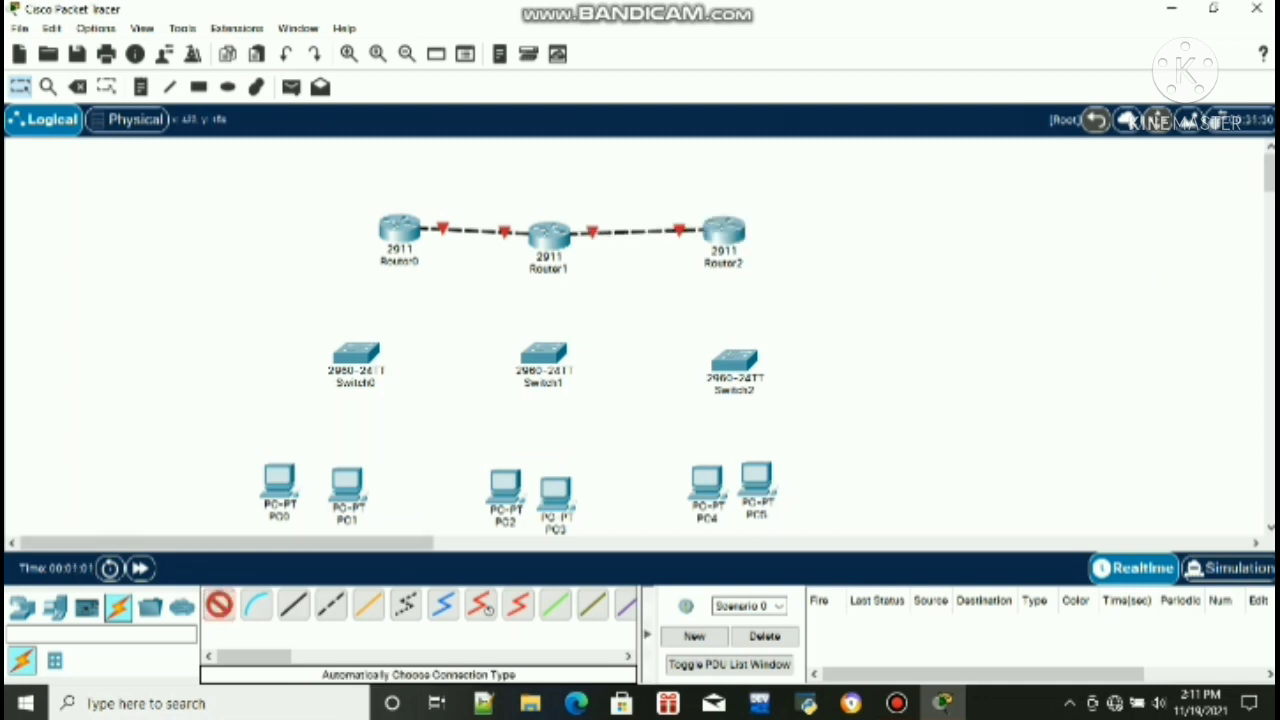
left_click(399, 230)
left_click(362, 345)
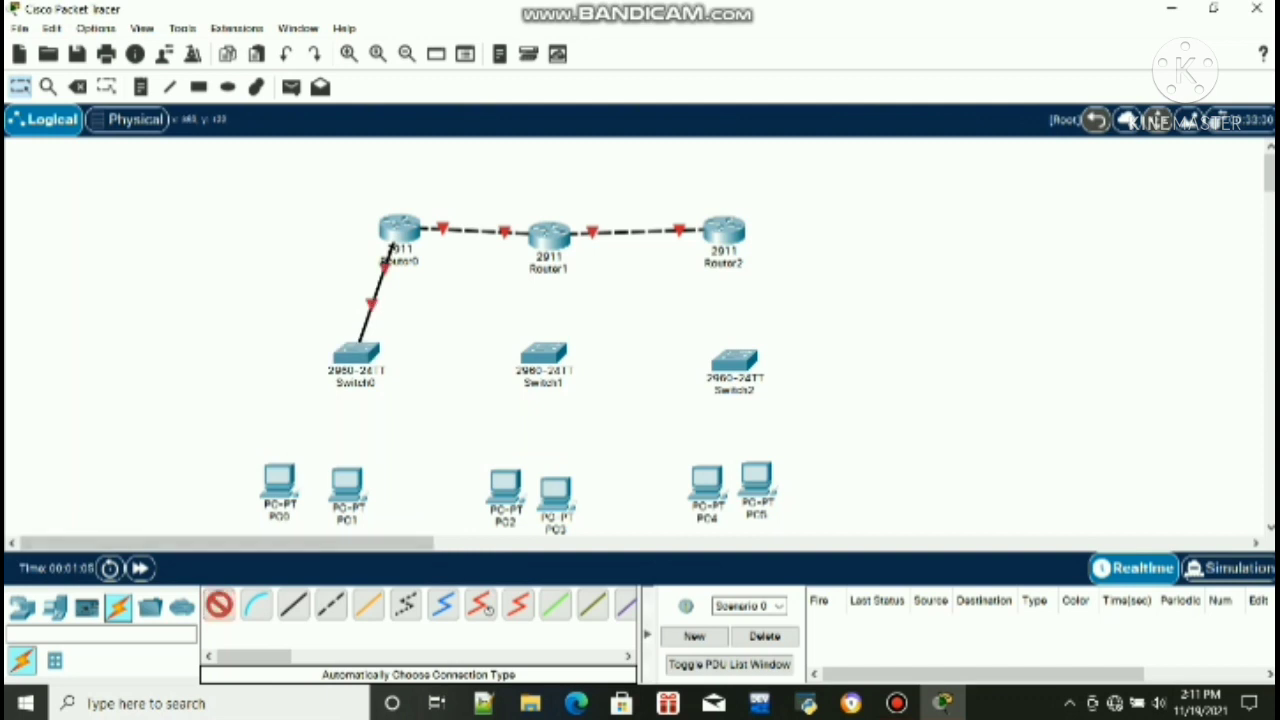
left_click(549, 234)
left_click(544, 352)
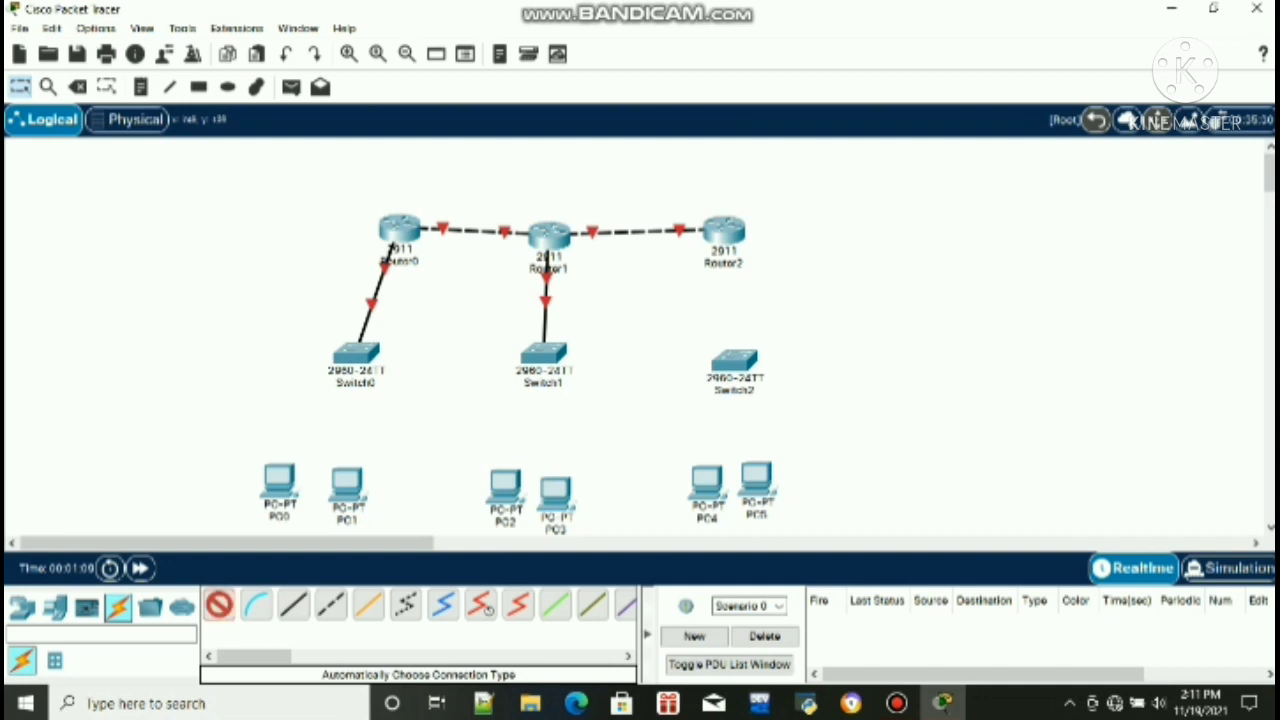
left_click(724, 232)
left_click(735, 358)
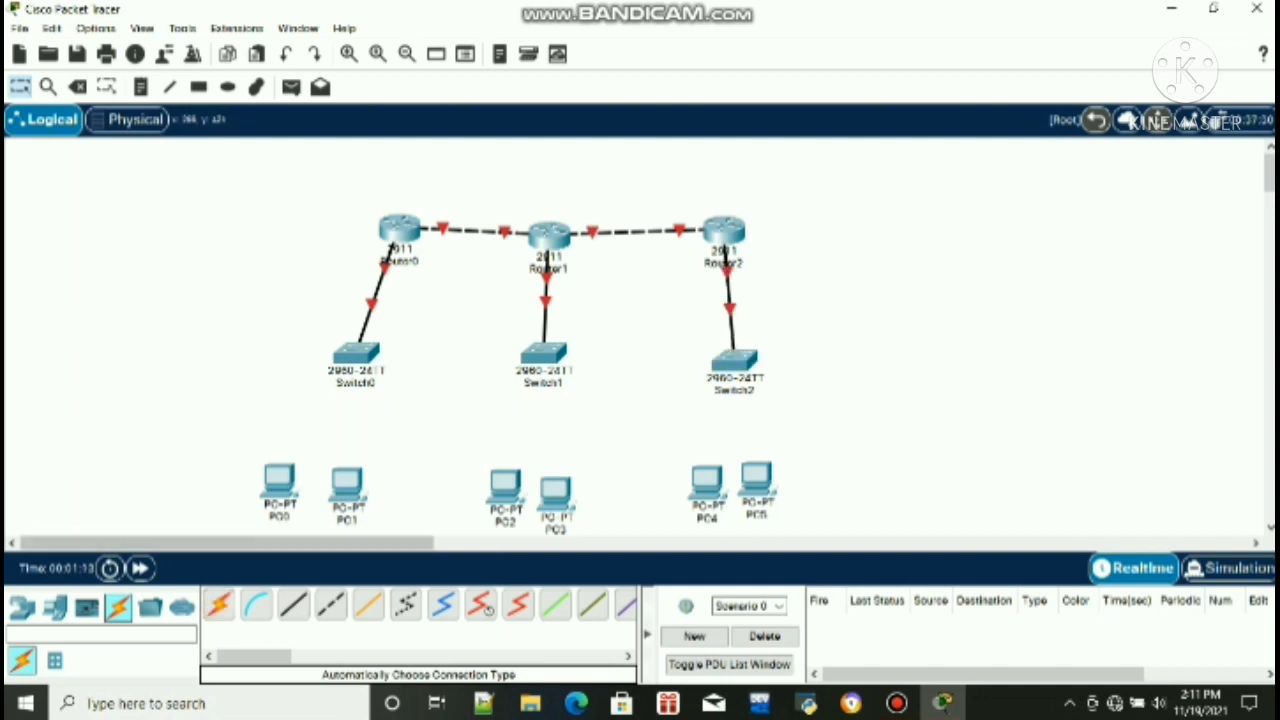
Connect Switch0 to PC0 and PC1, and Switch1 to PC2 and PC3, using the automatic connection type
left_click(356, 352)
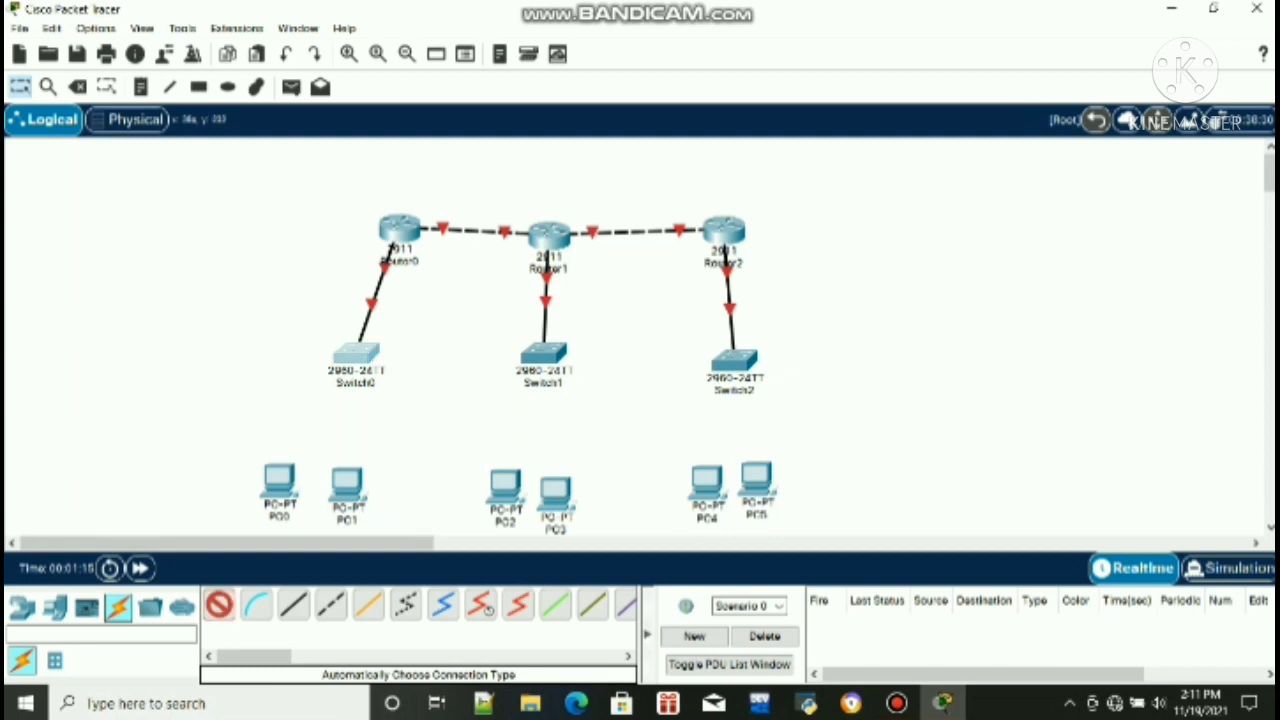
left_click(280, 465)
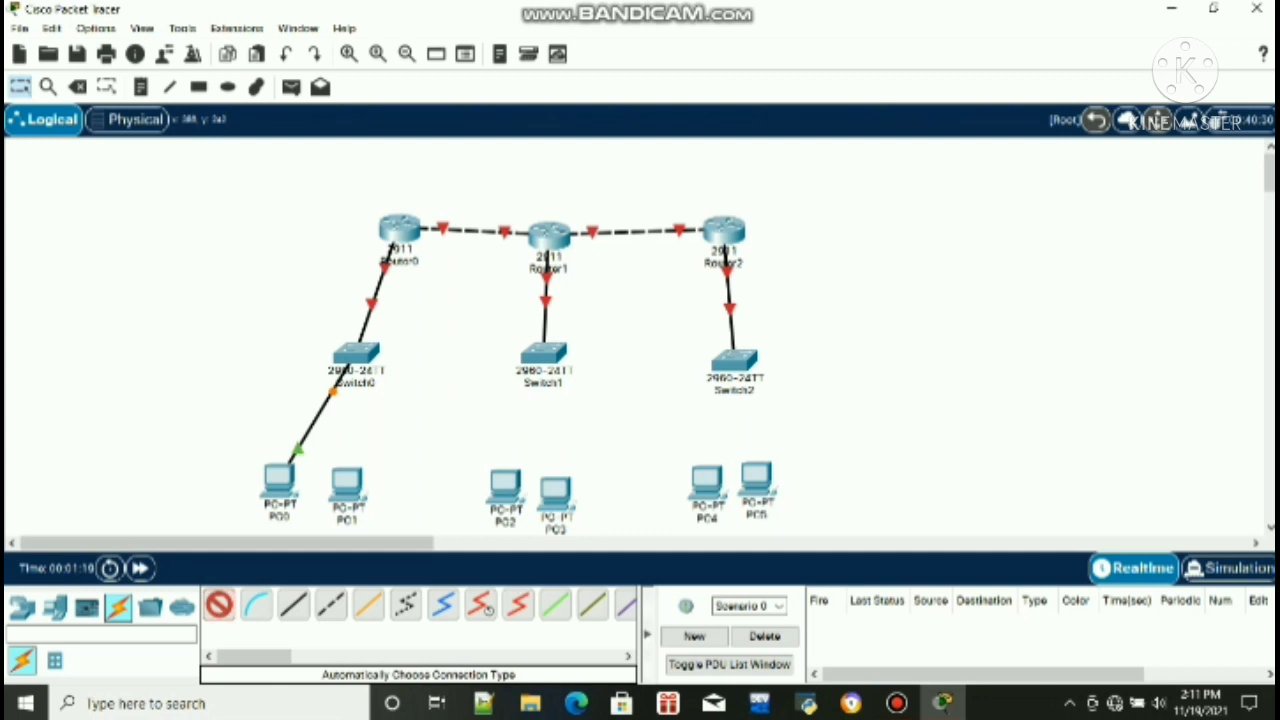
left_click(356, 352)
left_click(347, 483)
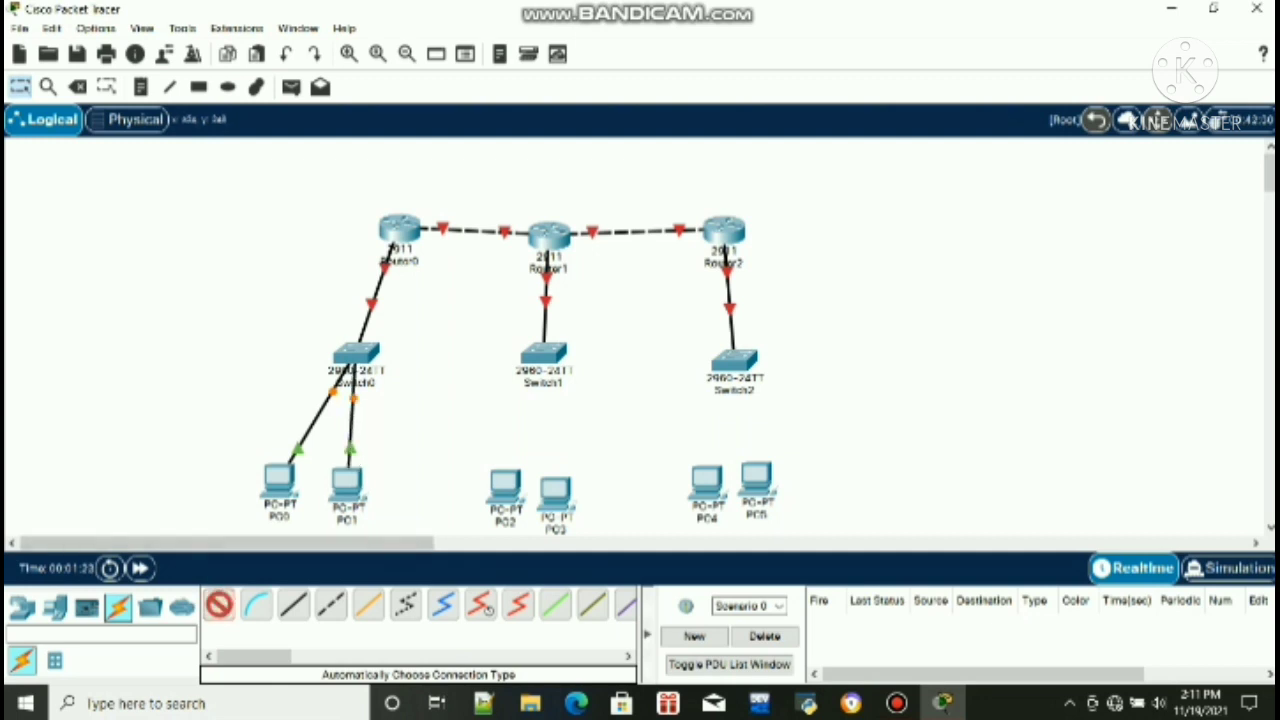
left_click(543, 352)
left_click(505, 483)
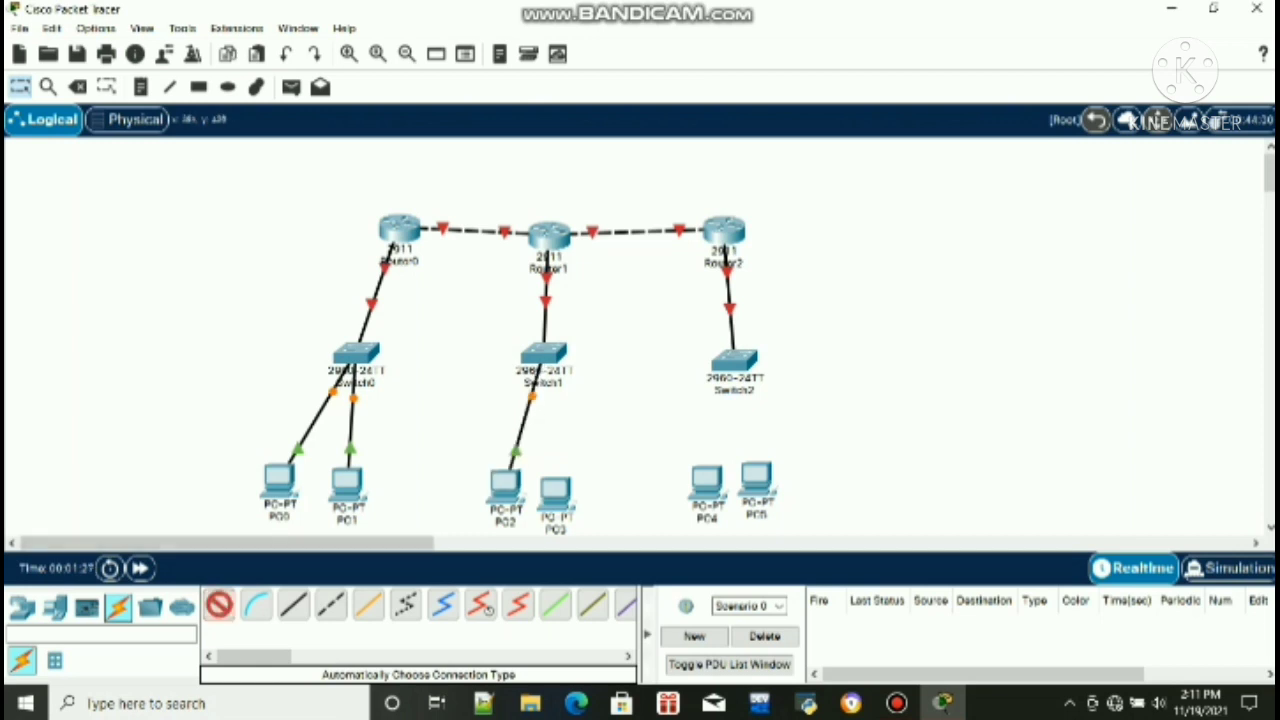
left_click(543, 352)
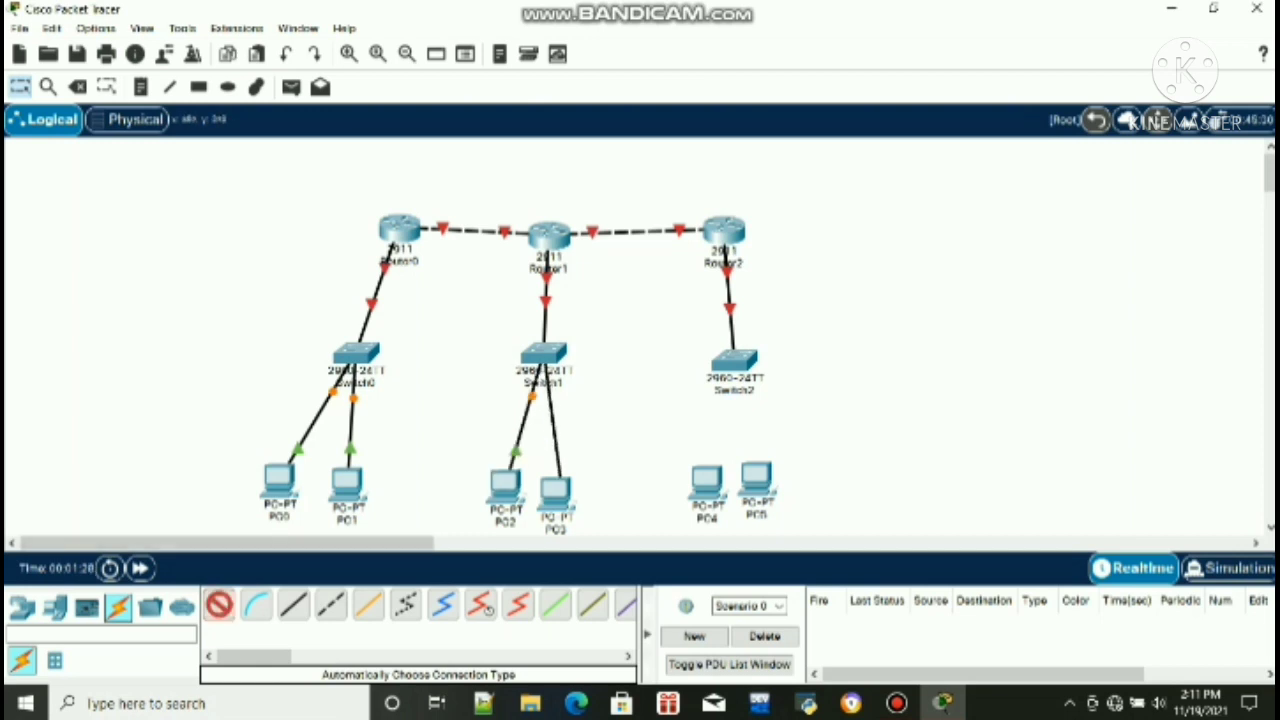
left_click(555, 490)
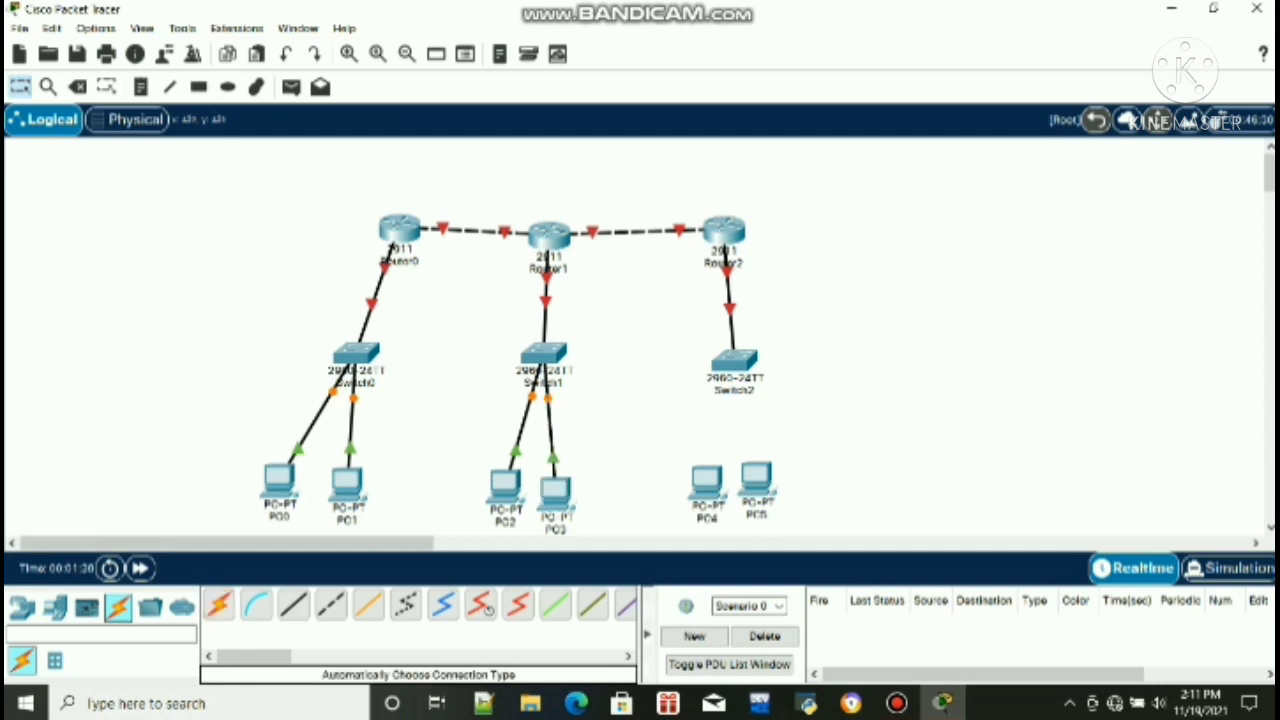
Connect Switch2 to PC4 and PC5 using the automatic connection type
left_click(219, 605)
left_click(735, 360)
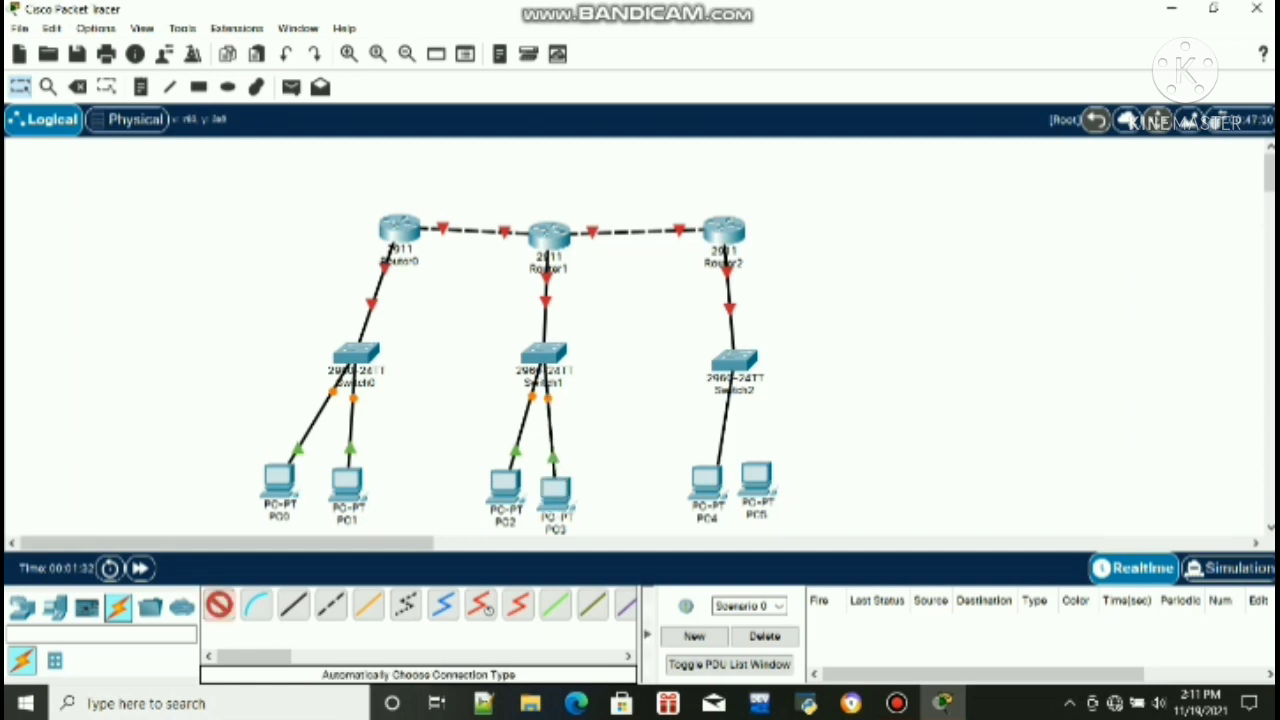
left_click(706, 482)
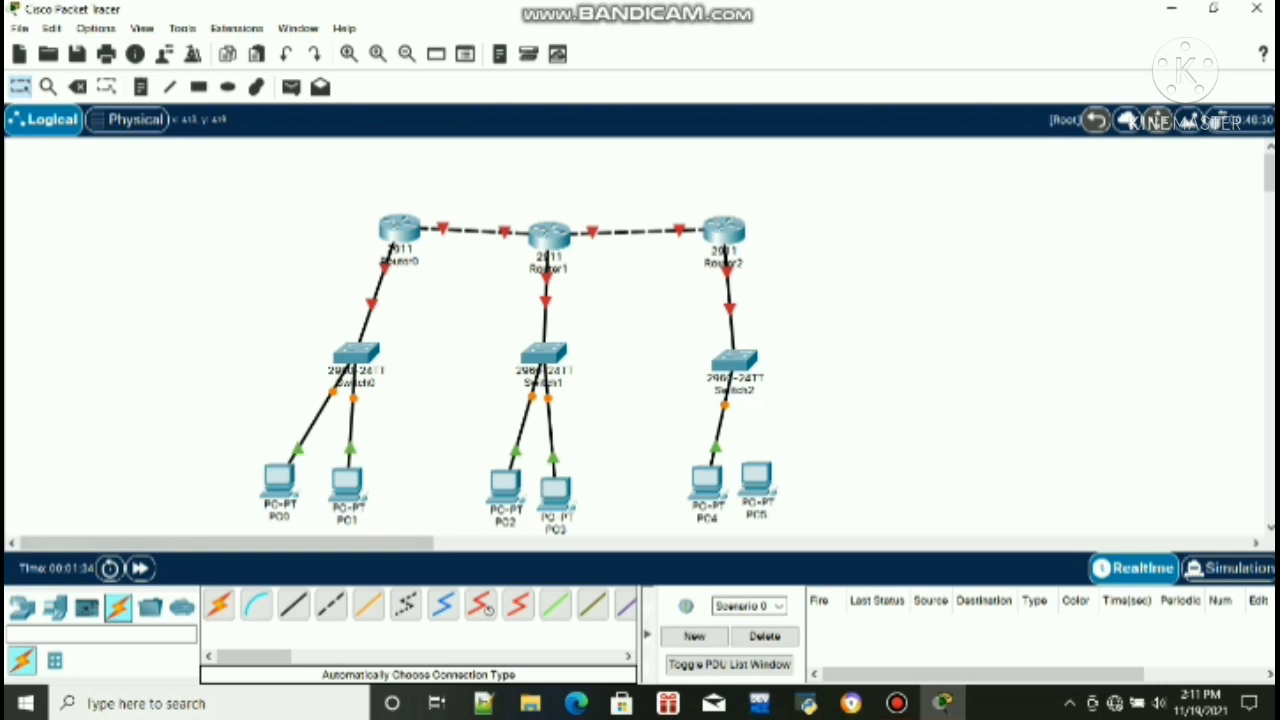
left_click(219, 605)
left_click(735, 360)
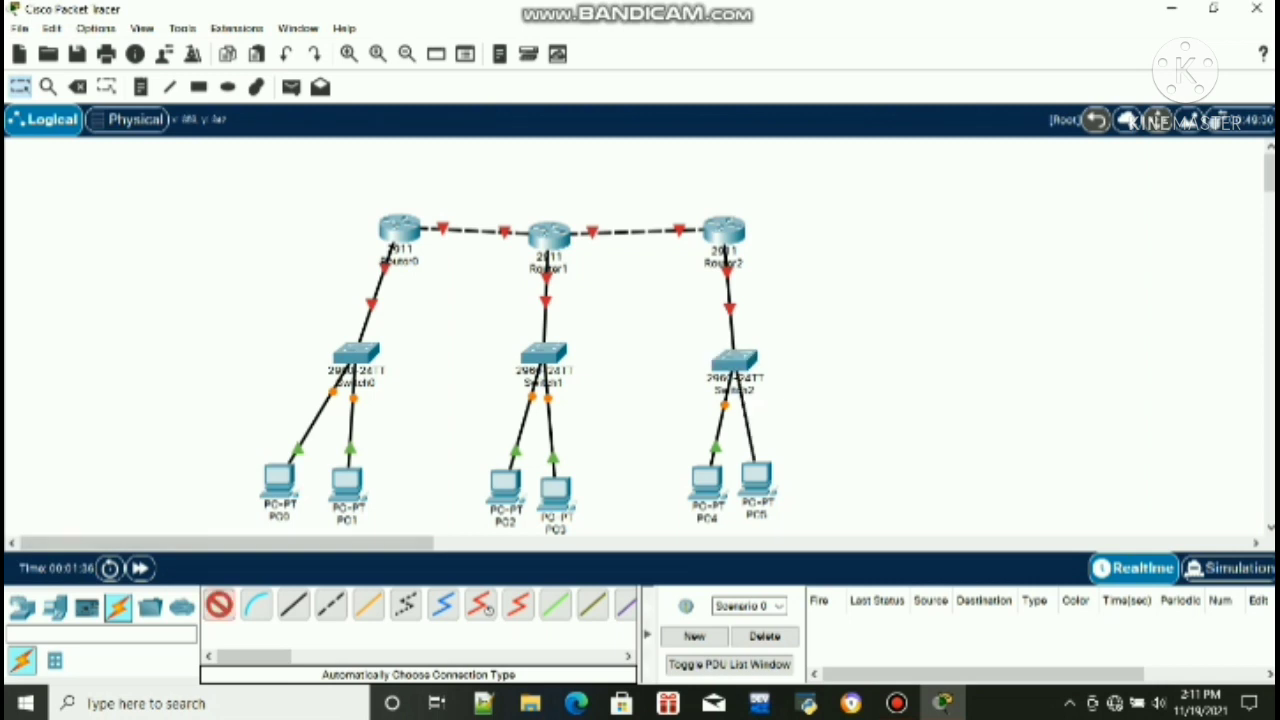
left_click(756, 478)
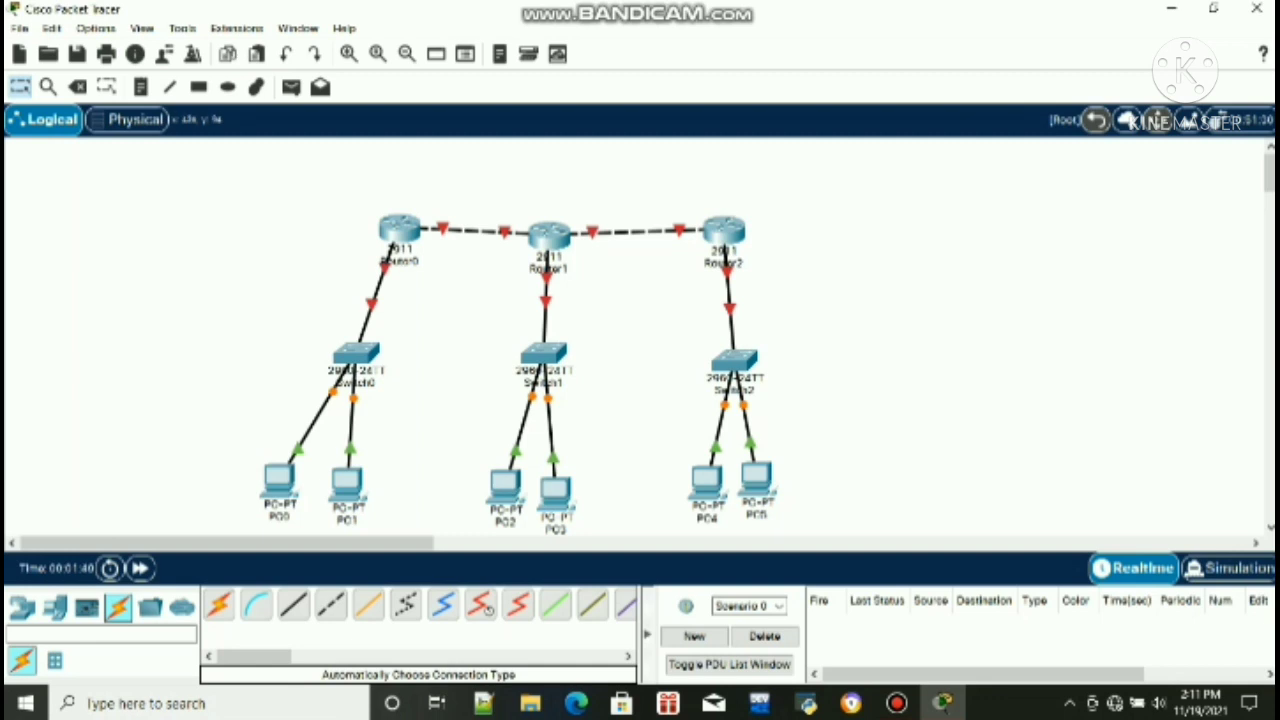
Open Router0's command line, decline the initial configuration dialog and enter global configuration mode with en and conf t
left_click(399, 230)
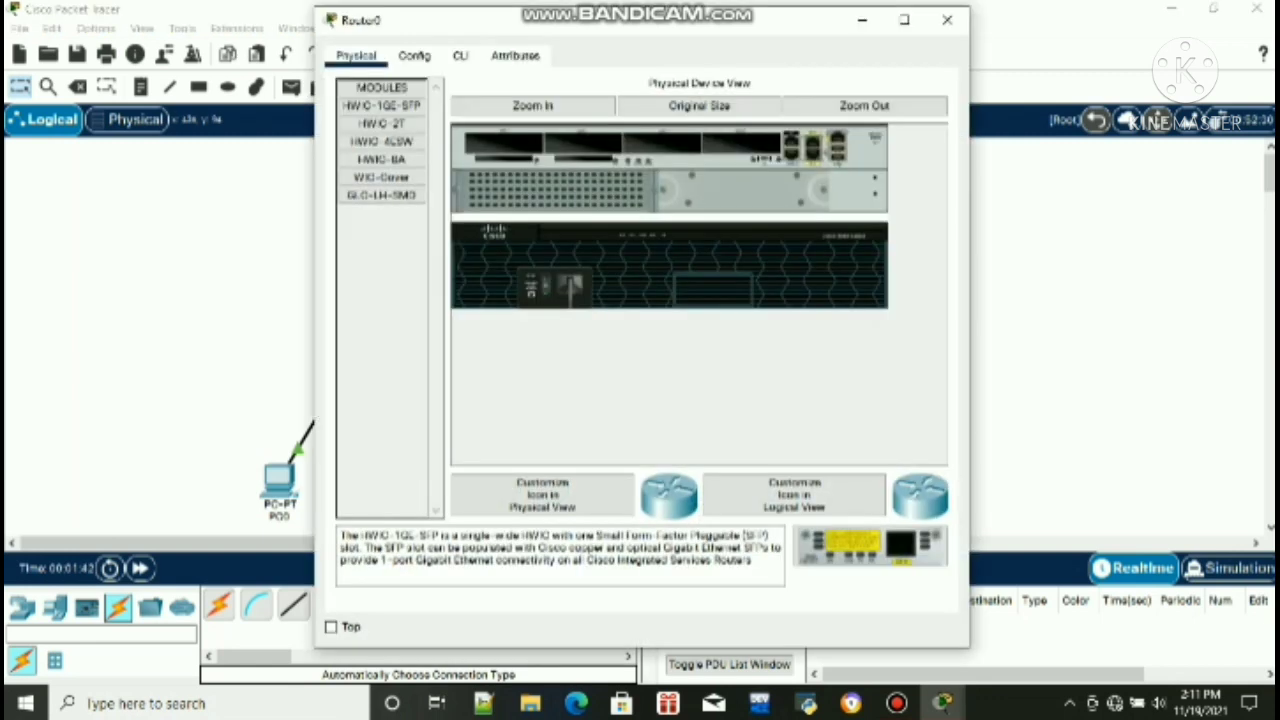
left_click(460, 55)
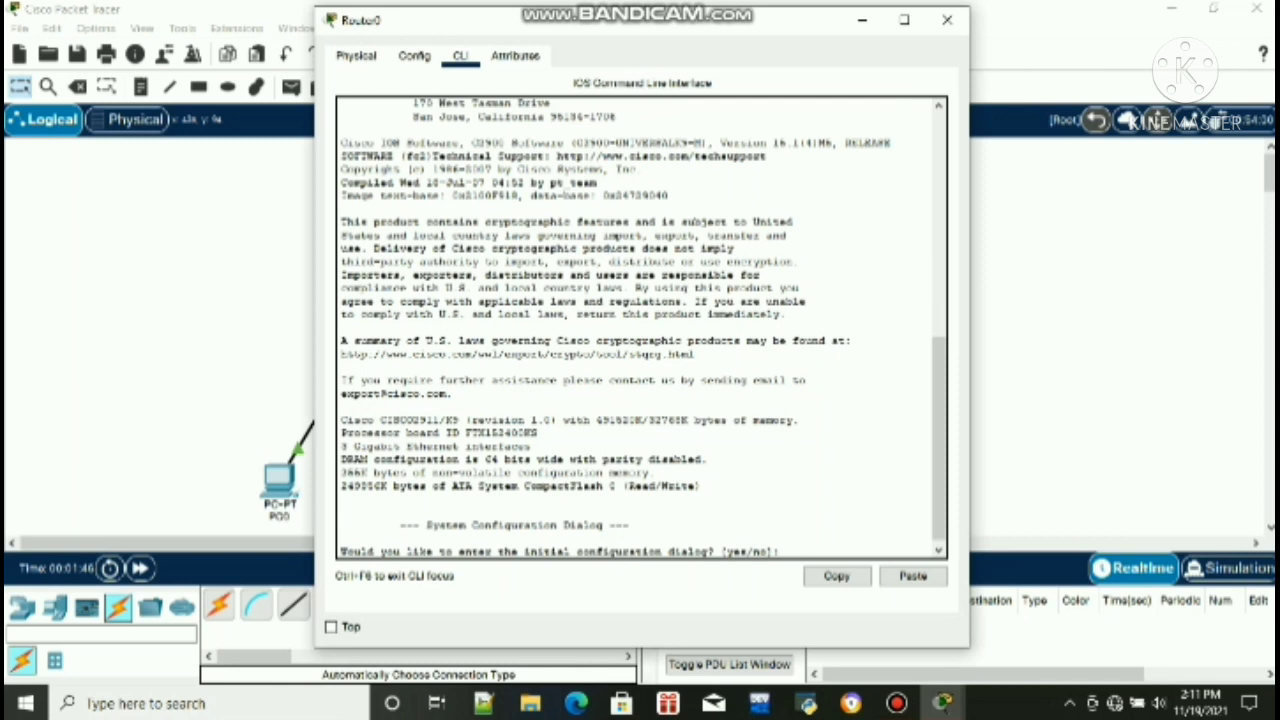
type("no")
key("Return")
key("Return")
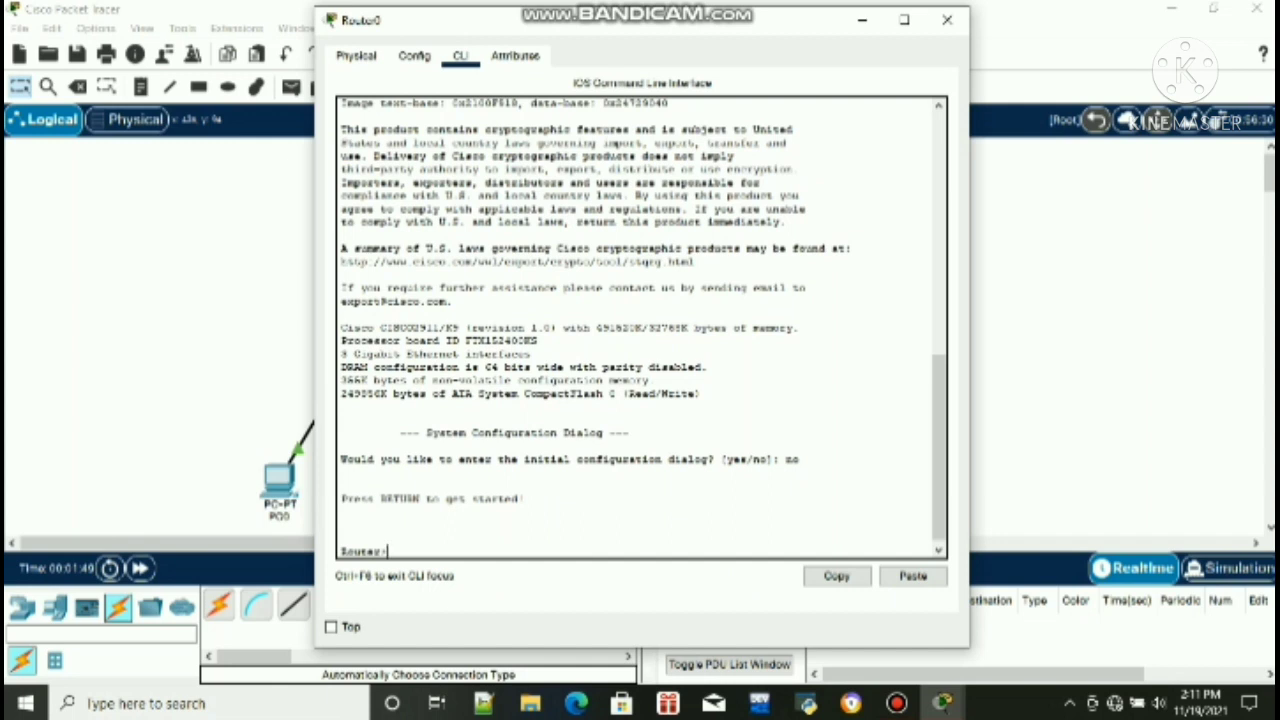
type("en")
key("Return")
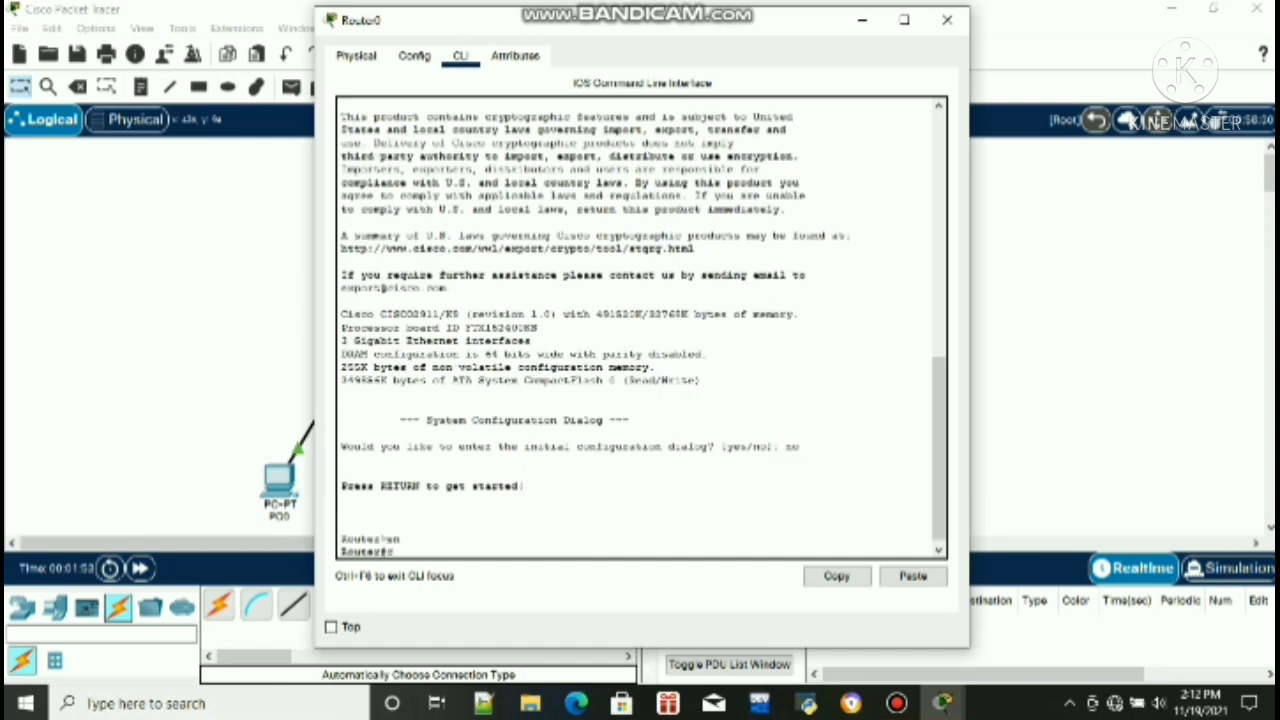
type("conf t")
key("Return")
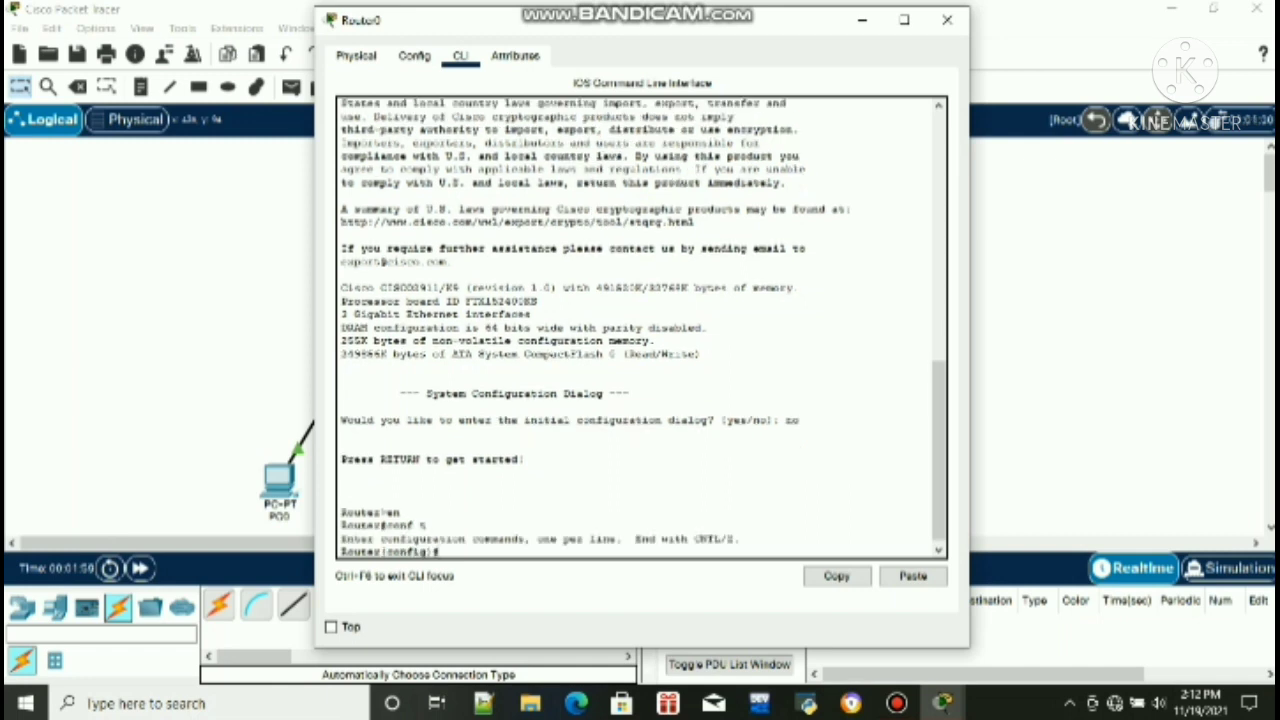
Enable Router0's interface gig0/0 and assign it the address 10.10.10.1 with mask 255.255.255.0
type("int gig0/0")
key("Return")
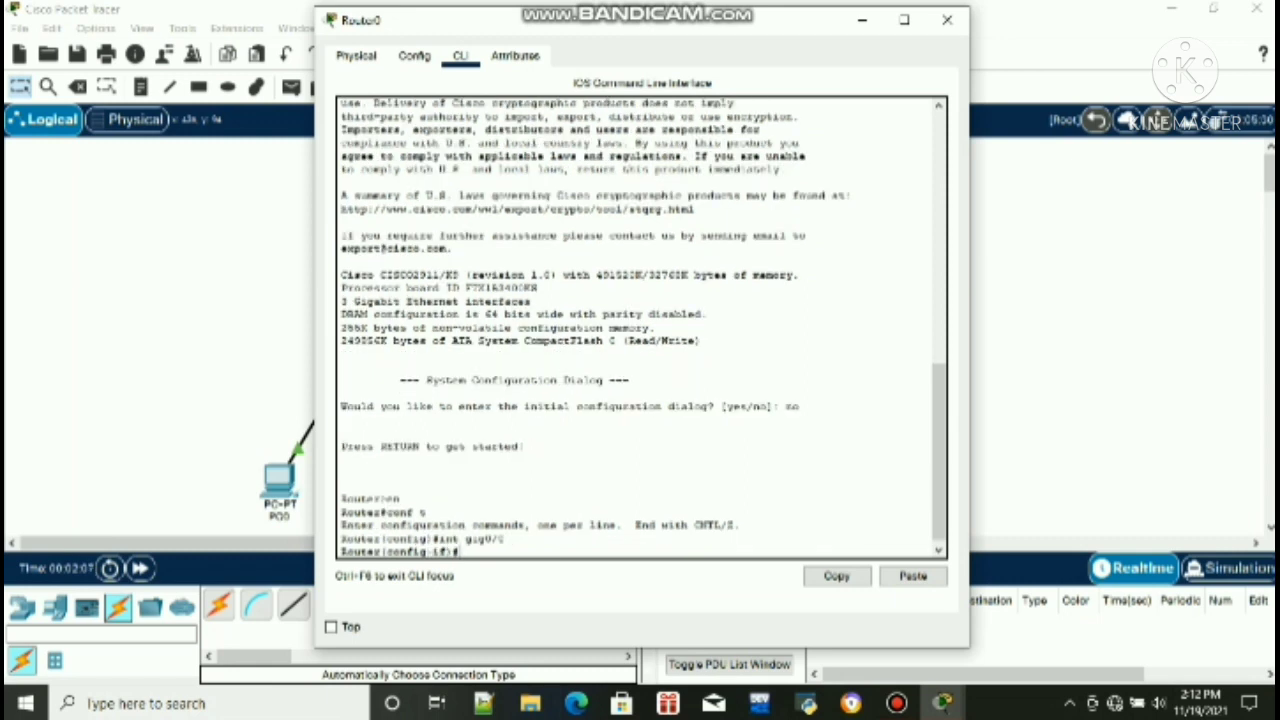
type("no sh")
key("Return")
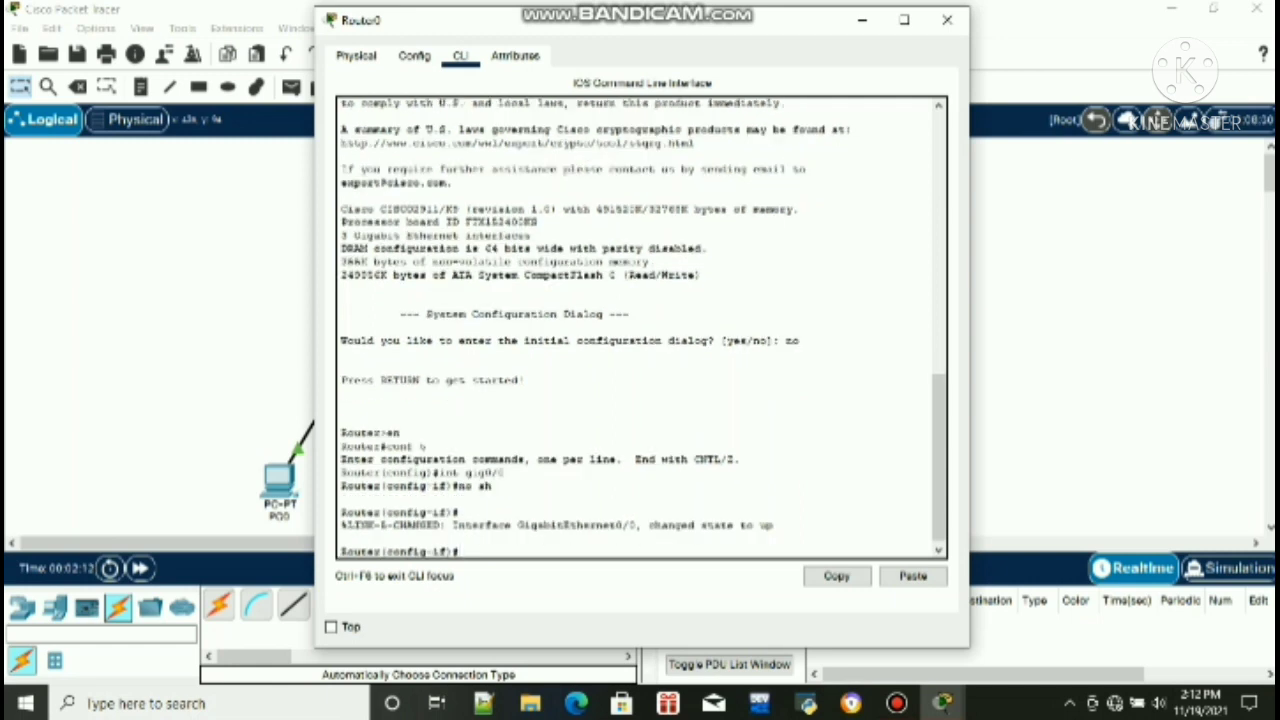
type("ip add 10.10.10.")
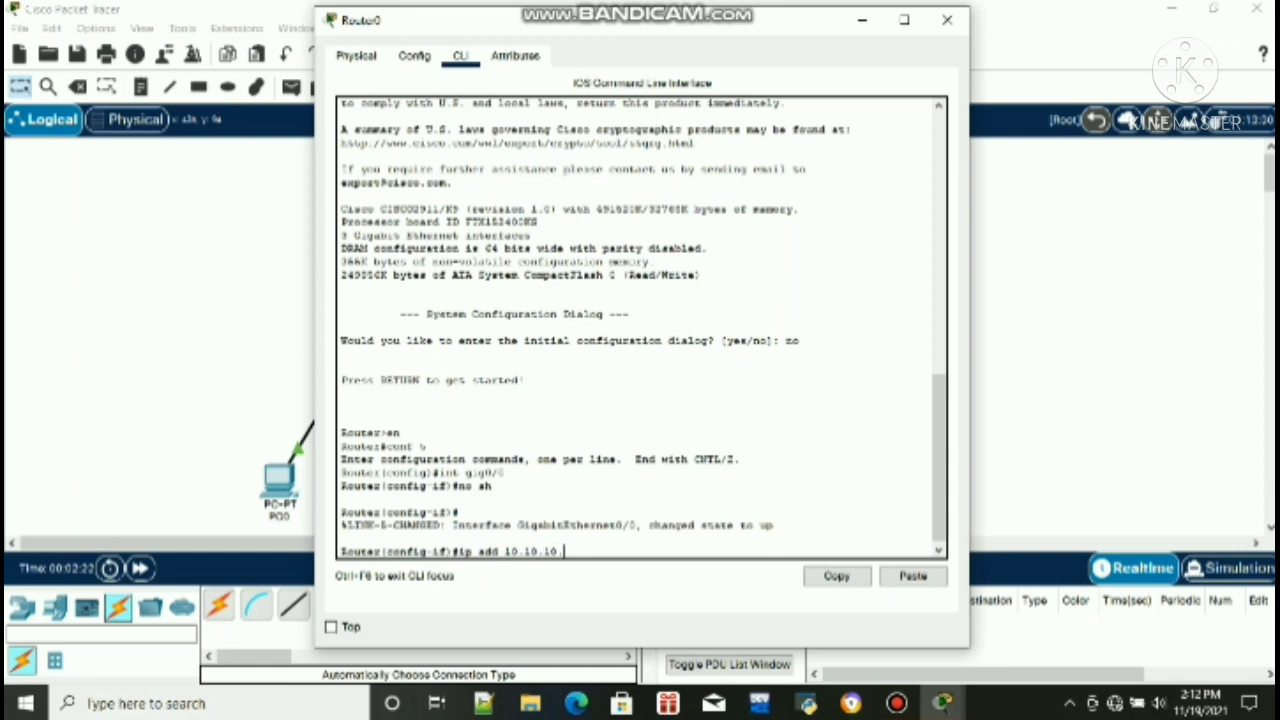
type("1 255.255.255.0")
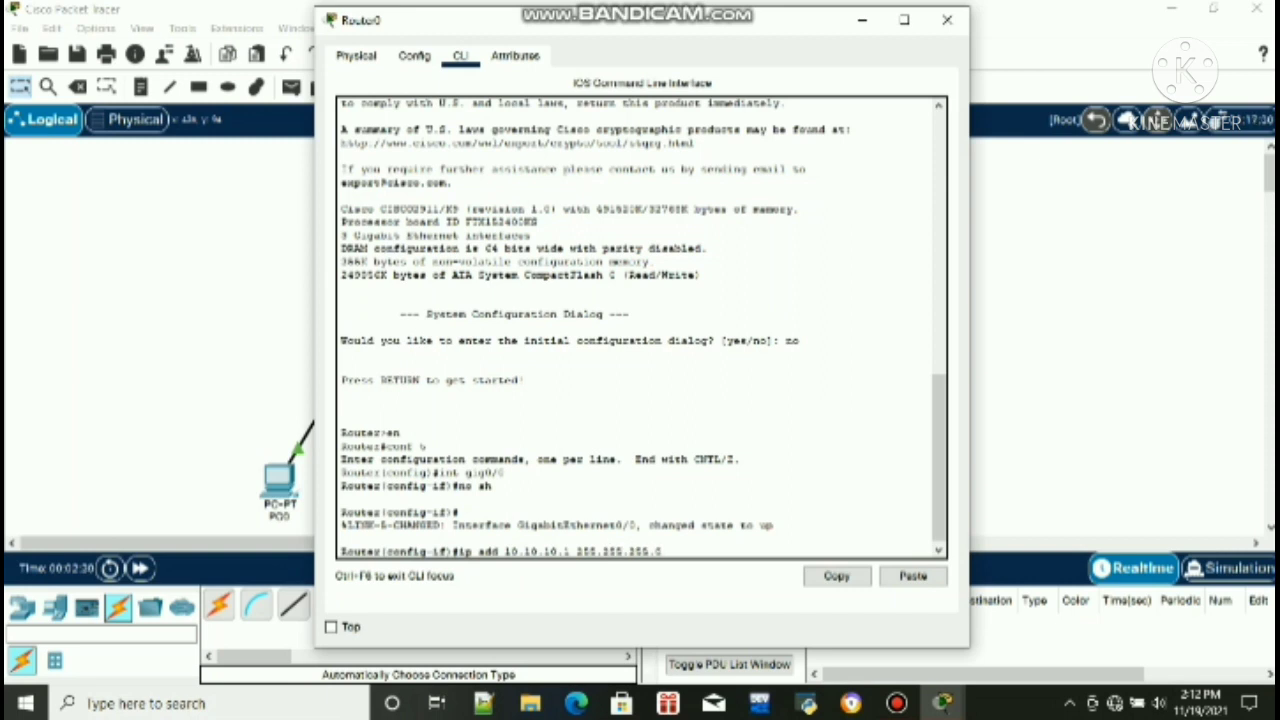
key("Return")
Enable Router0's interface gig0/1 and assign it the address 192.168.1.1 with mask 255.255.255.0
type("ig-if)#i")
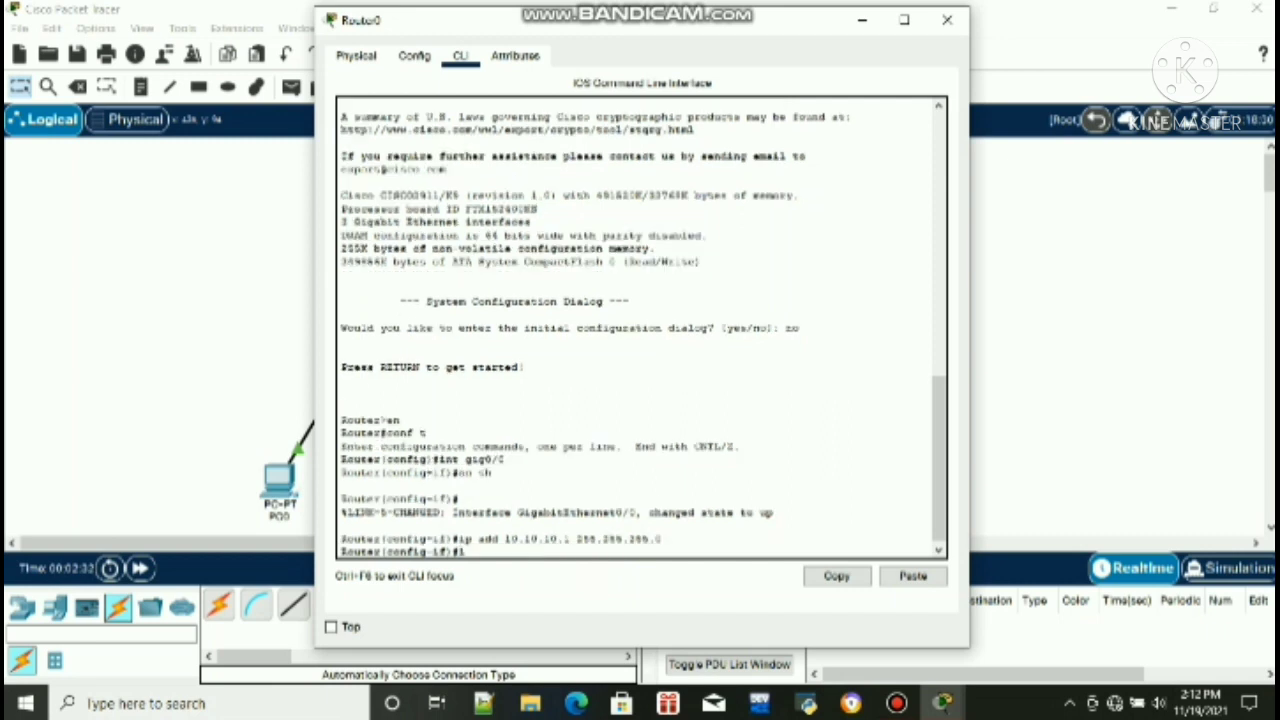
type("nt gig0/1")
key("Return")
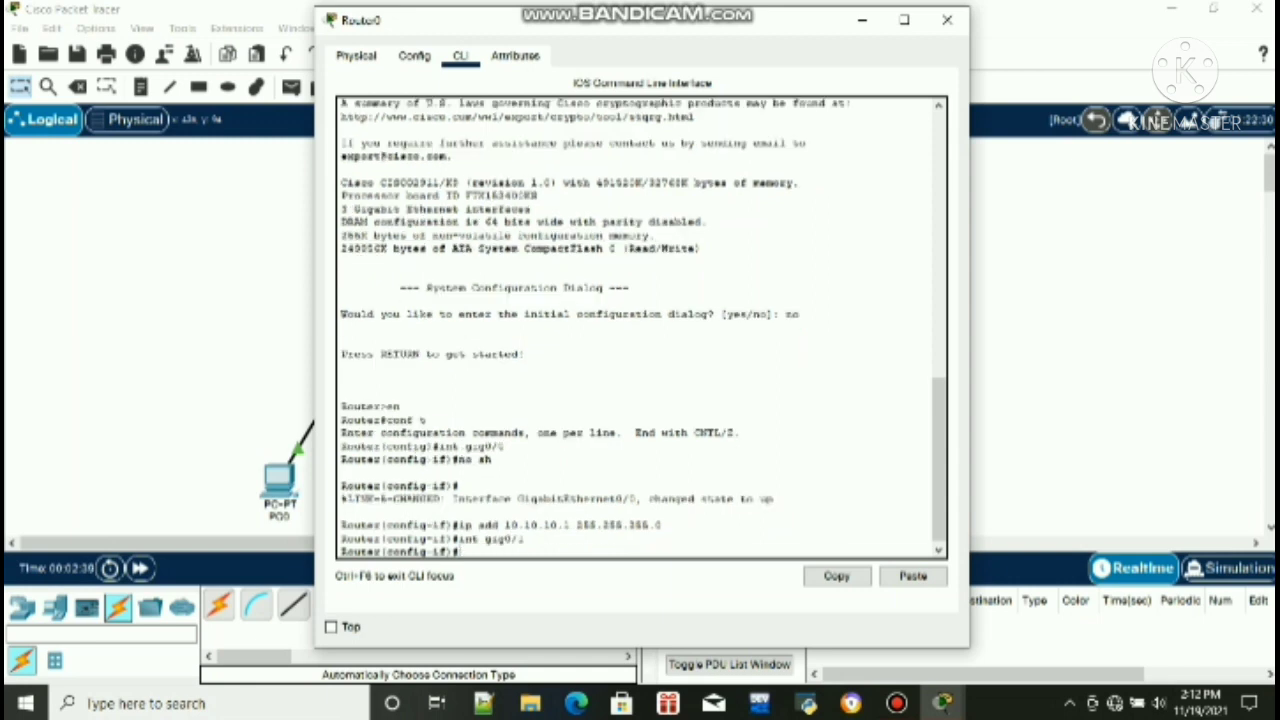
type("no sh")
key("Return")
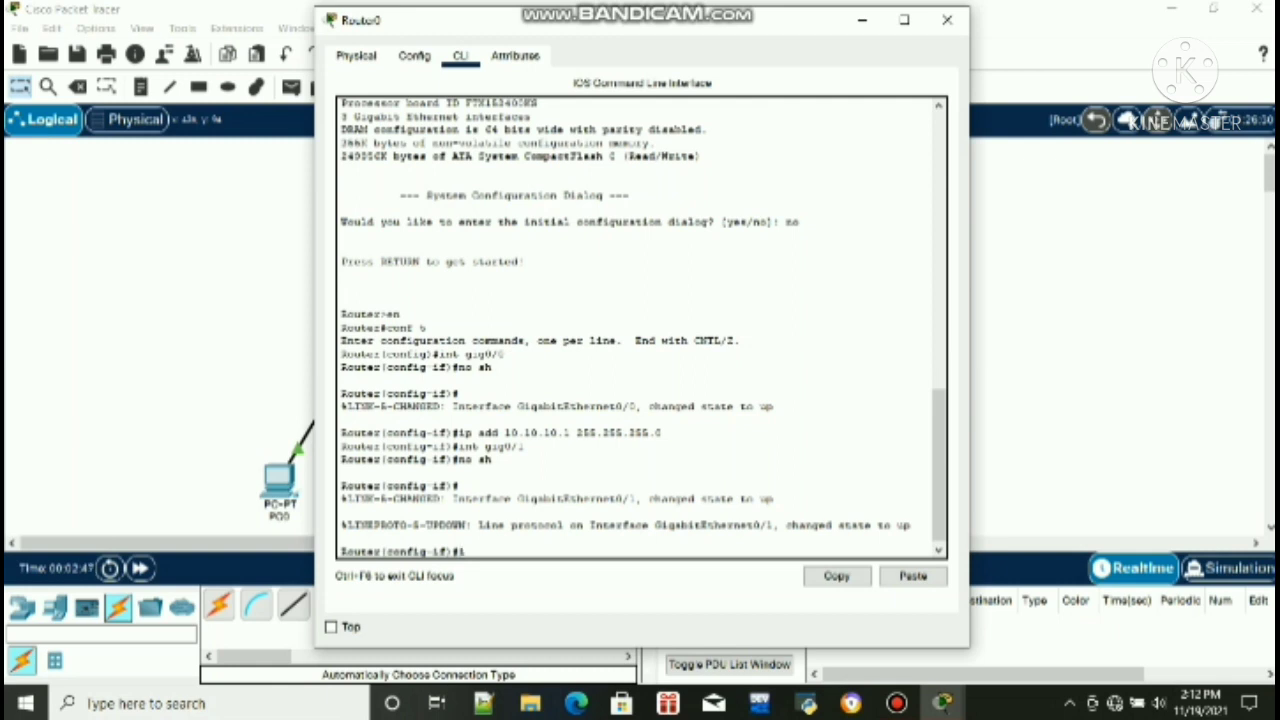
type("ip add 192.168.1.")
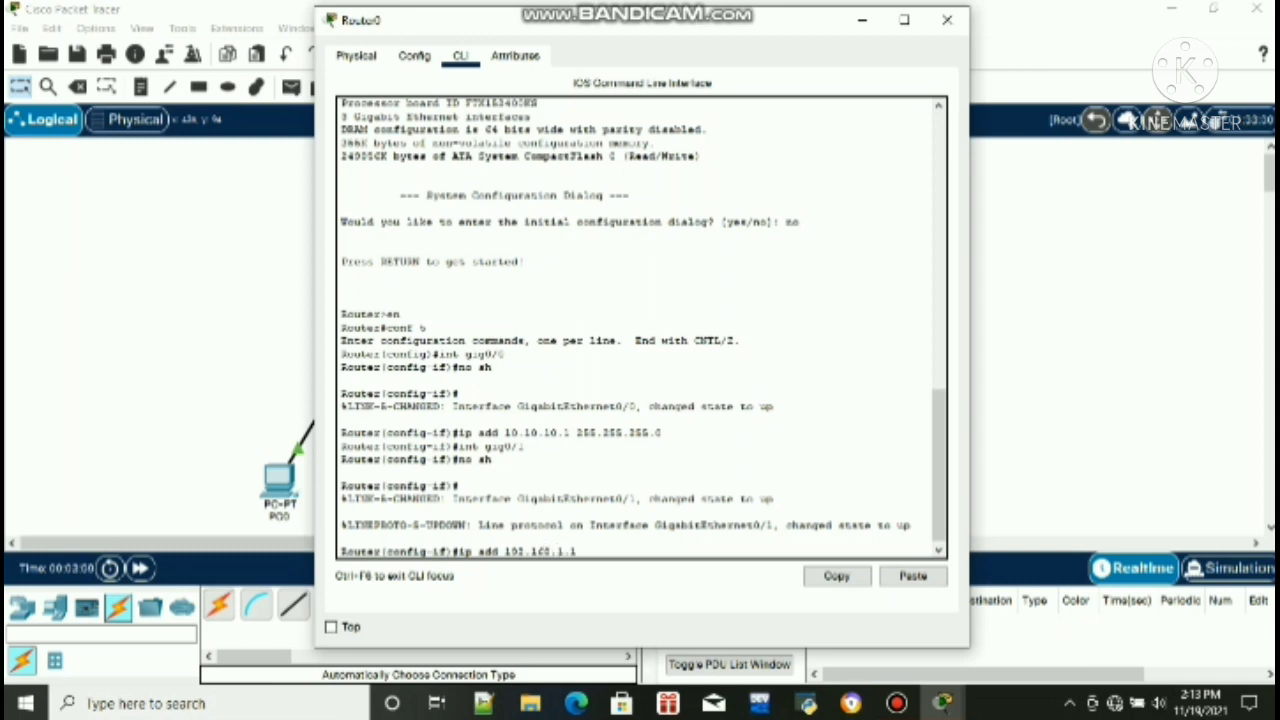
type("1 255.255.255.0")
key("Return")
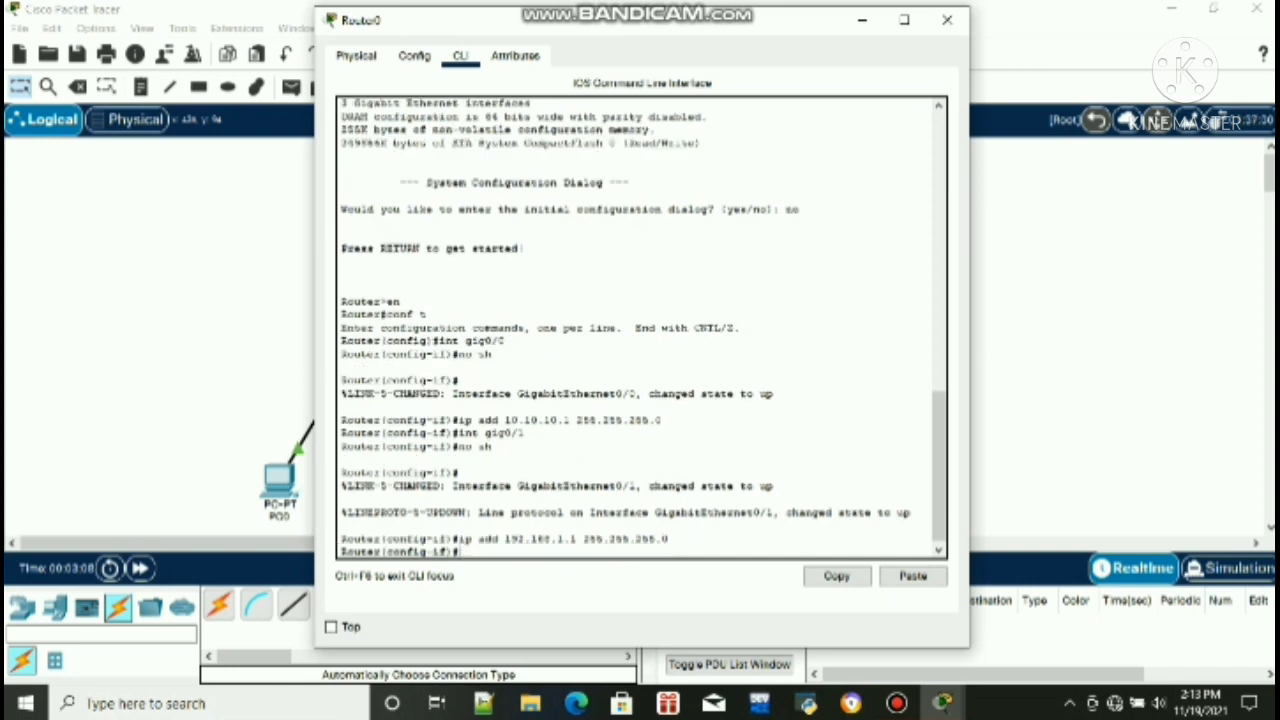
Create DHCP pool dhcp1 on Router0 with default router 192.168.1.1 and network 192.168.1.0 255.255.255.0
type("ip dhcp pool dhcp")
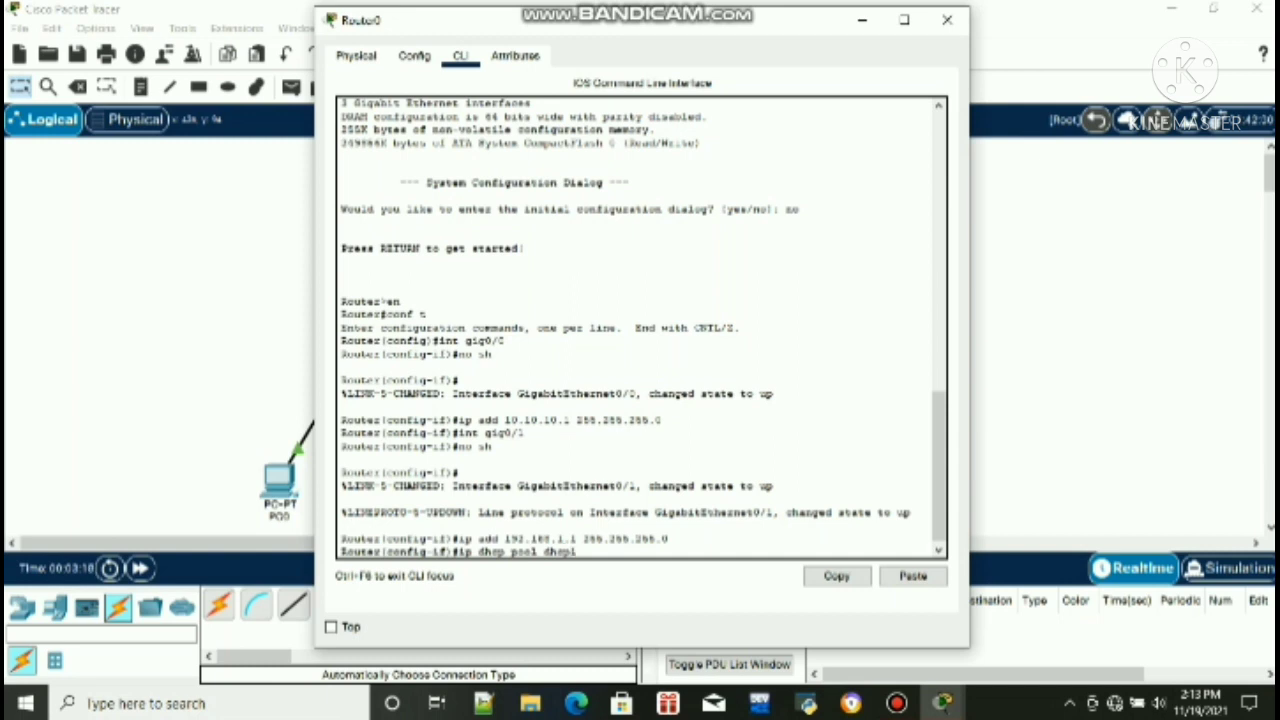
type("1")
key("Return")
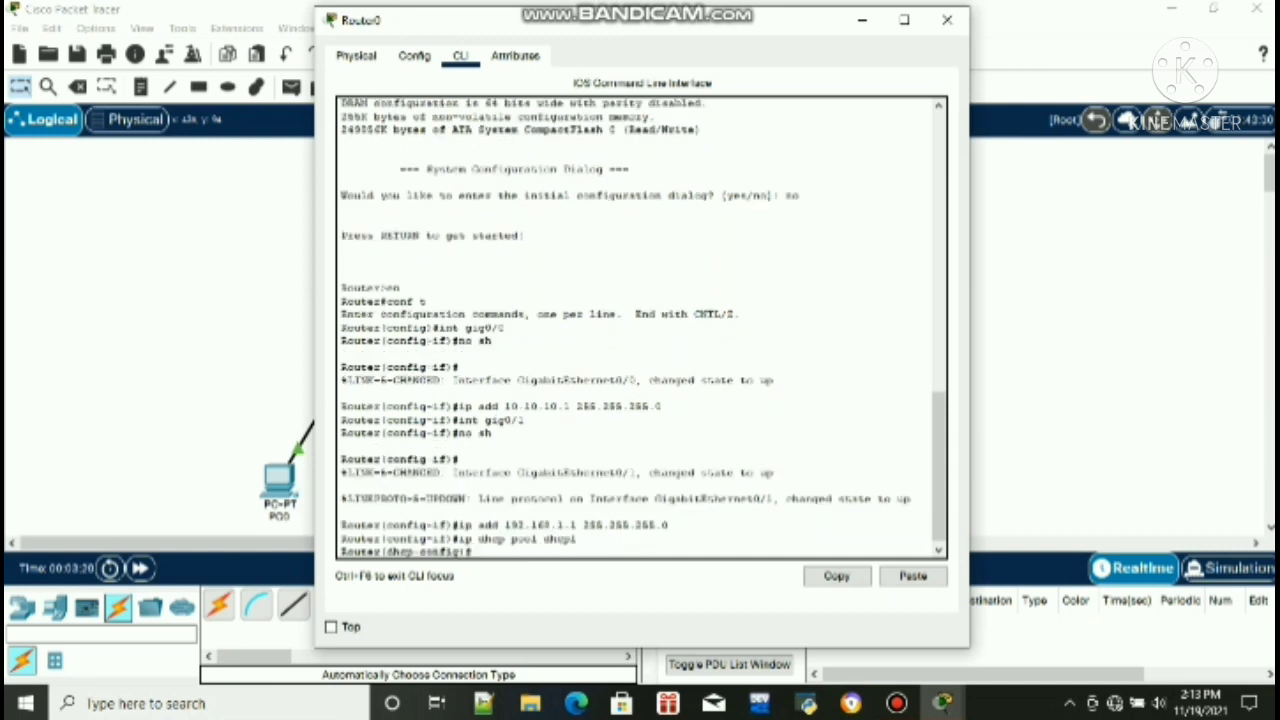
type("default-router")
type("192")
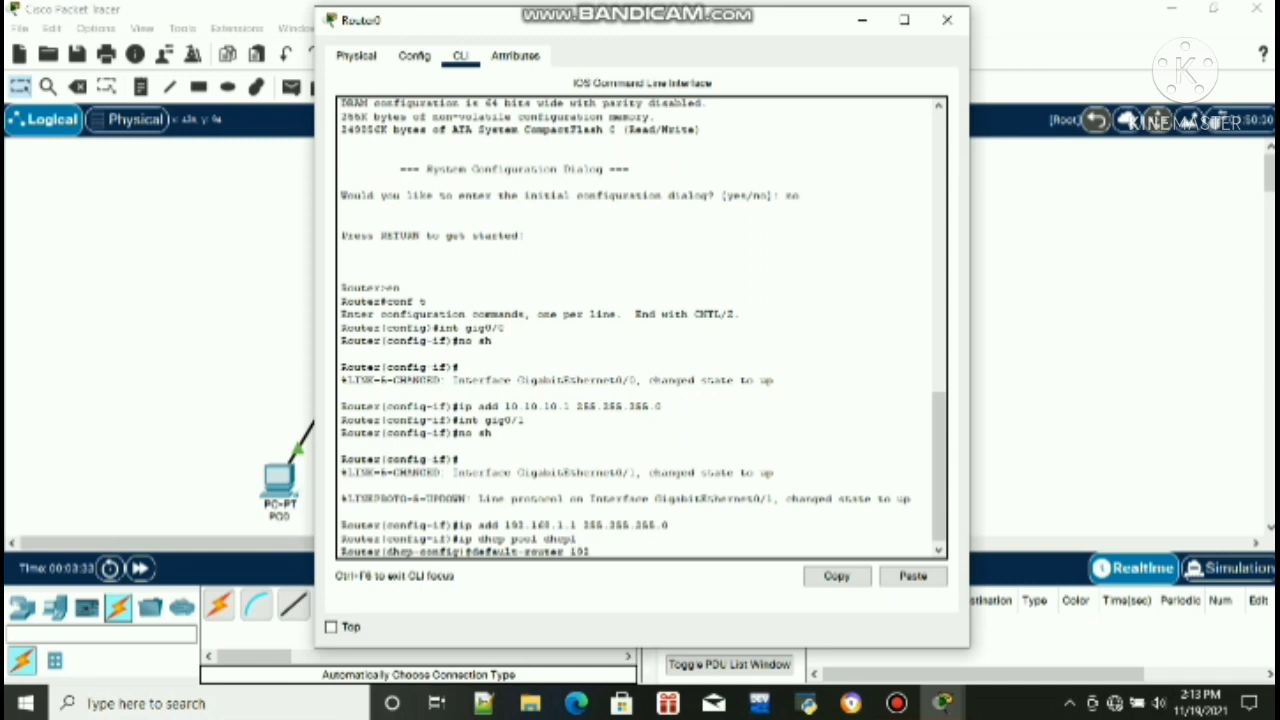
type(".168.1.1")
key("Return")
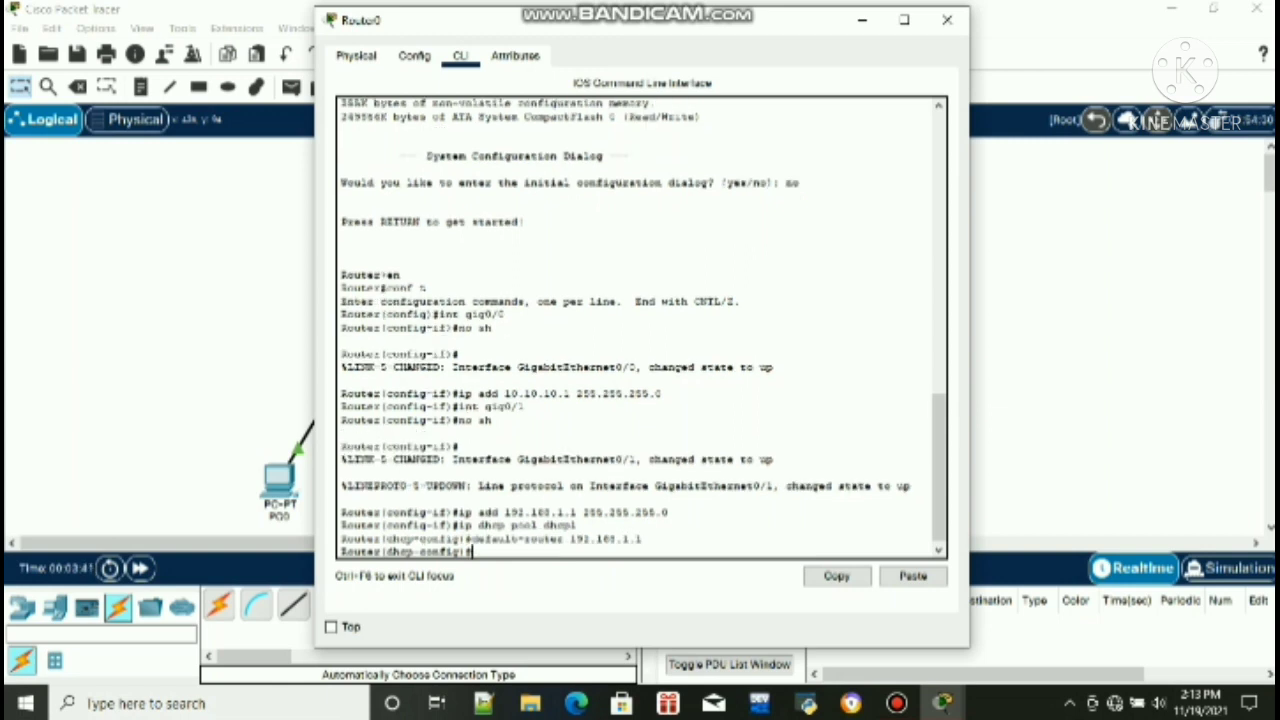
type("network 192.168")
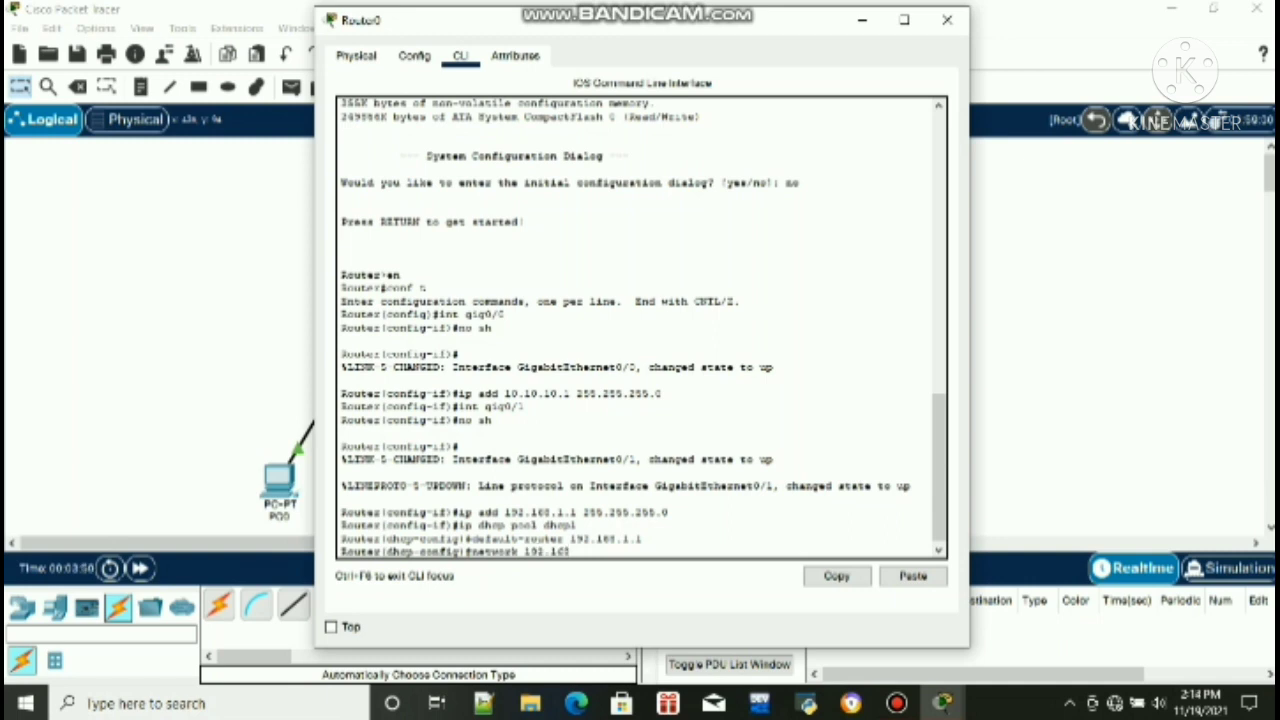
type(".1.0 255.255.255")
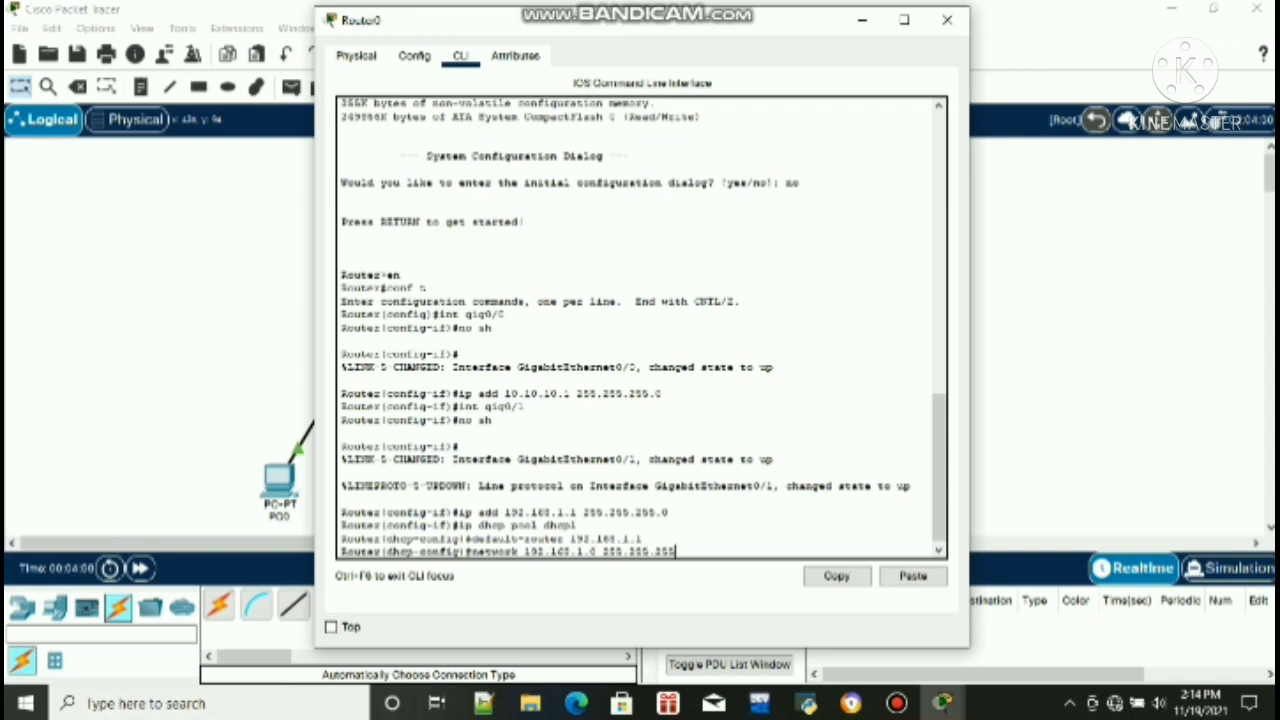
type(".0")
key("Return")
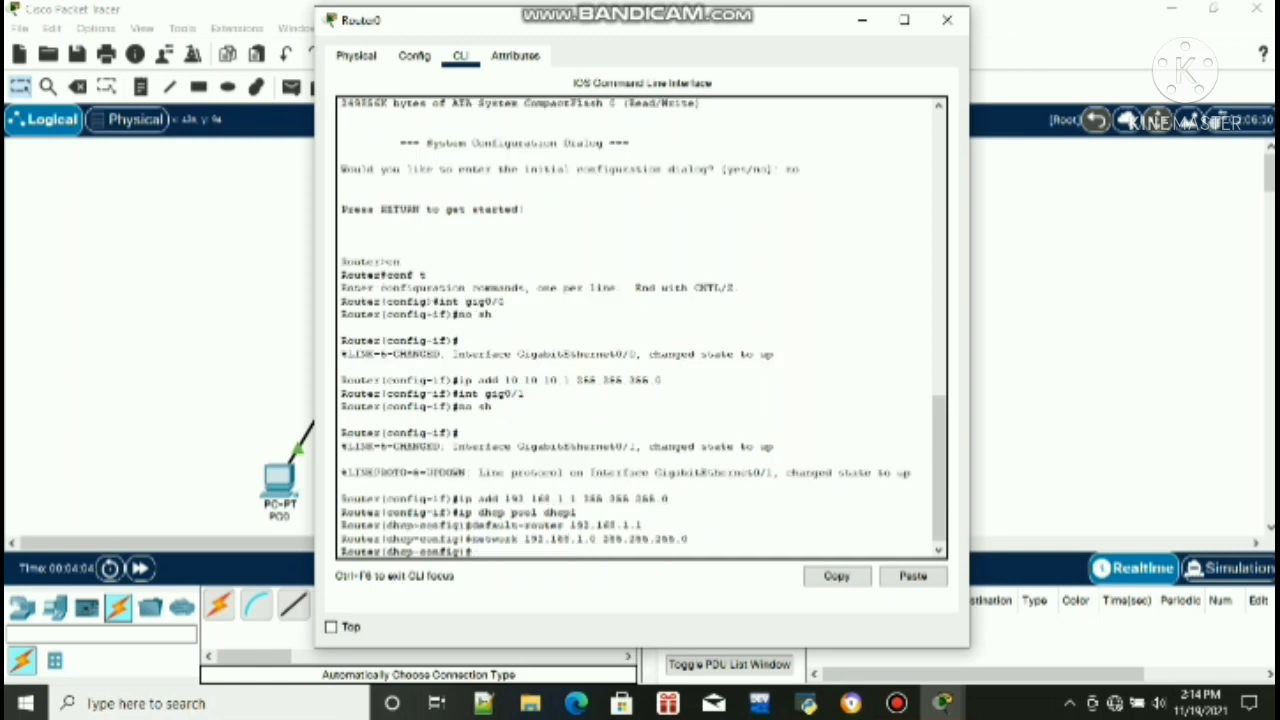
Exclude 192.168.1.1 from Router0's DHCP assignments and close the router's configuration window
type("ip dhcp excluded-ad")
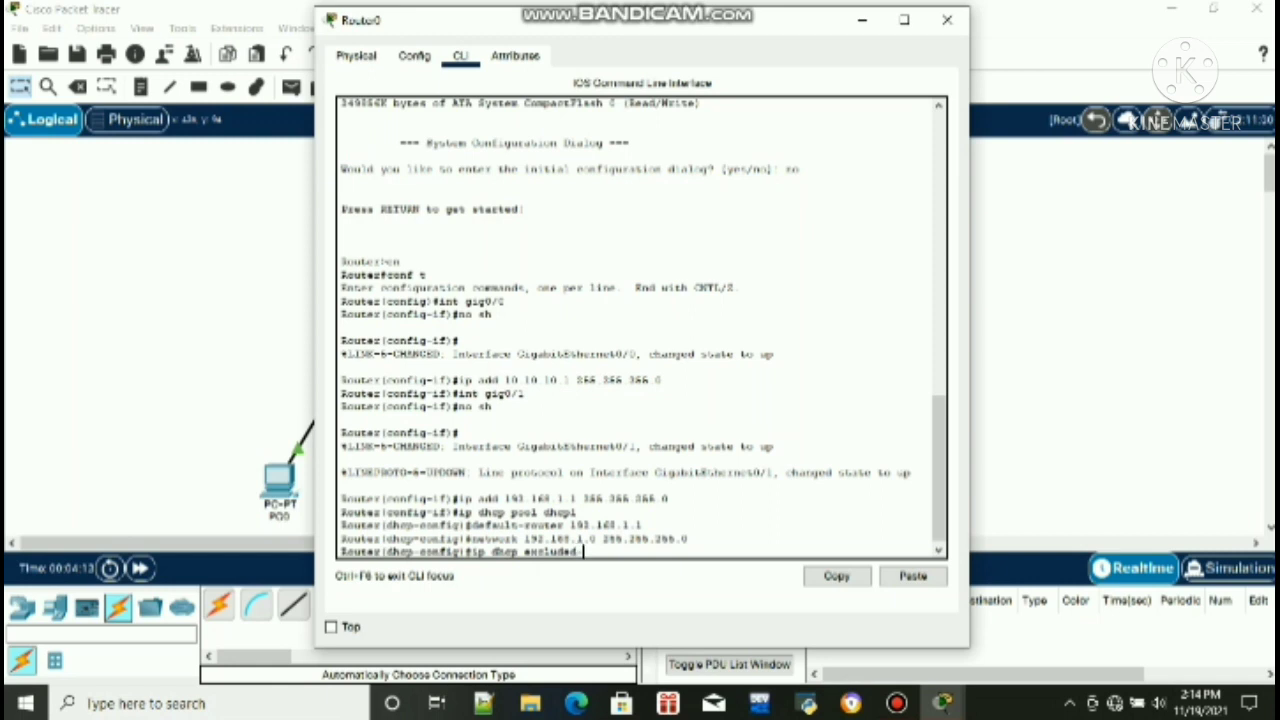
type("dress 192.168")
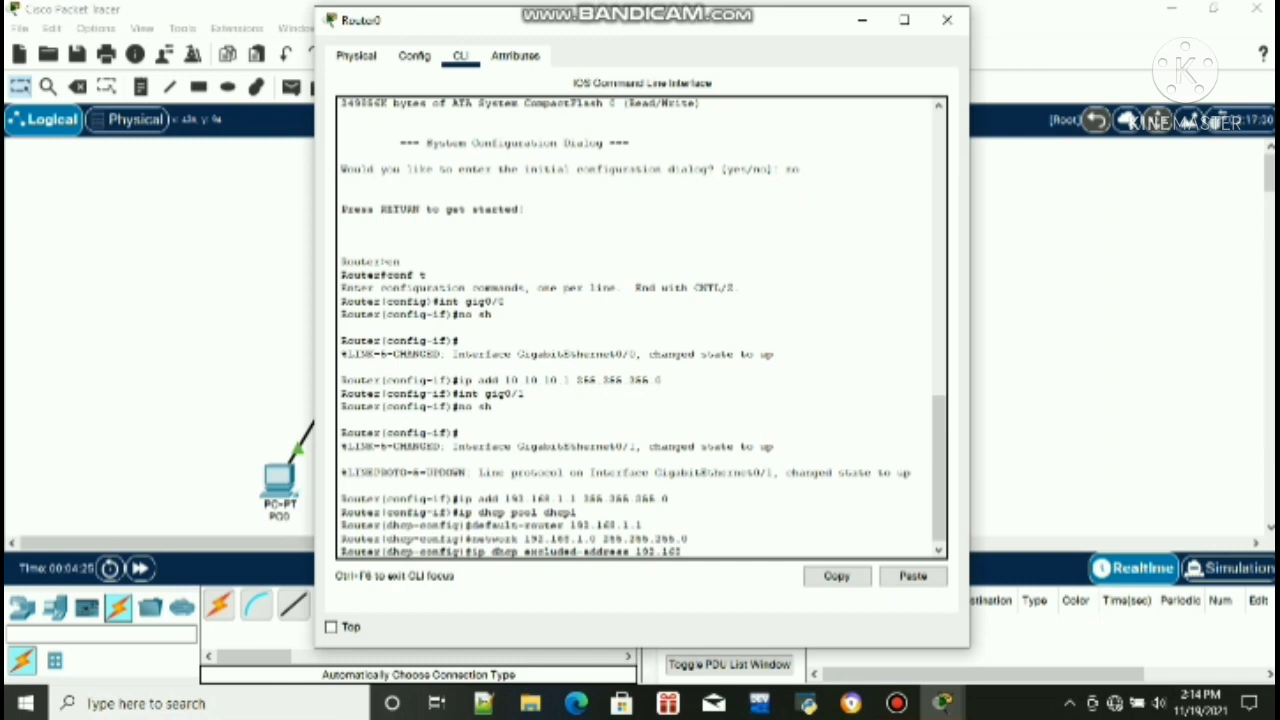
type(".1.1")
key("Return")
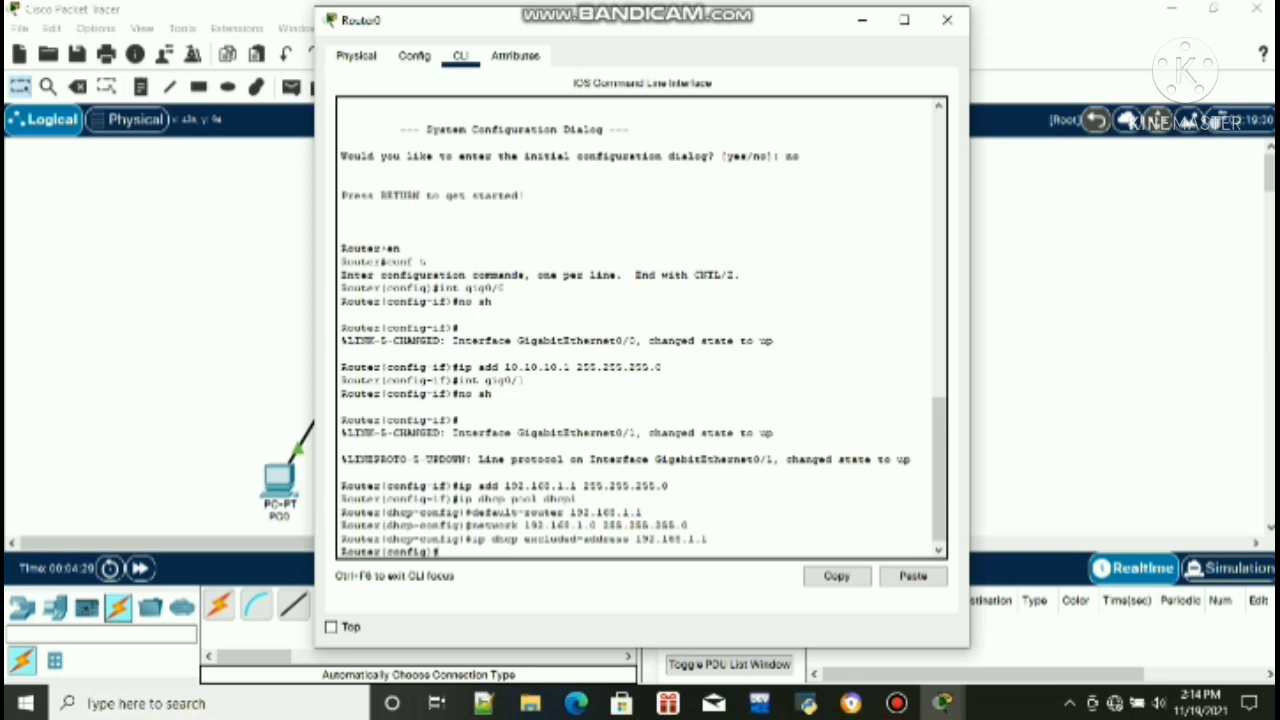
left_click(947, 20)
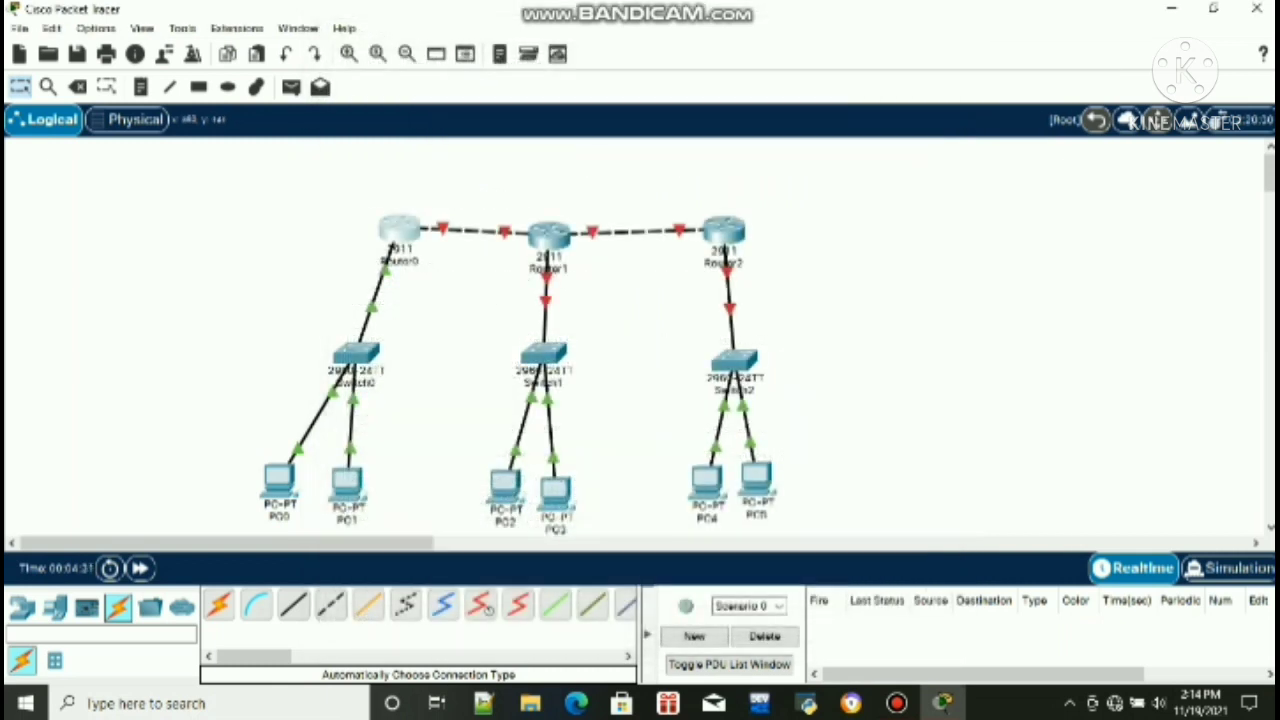
Open Router1's command line, answer no to the initial configuration dialog and enter global configuration mode
left_click(548, 235)
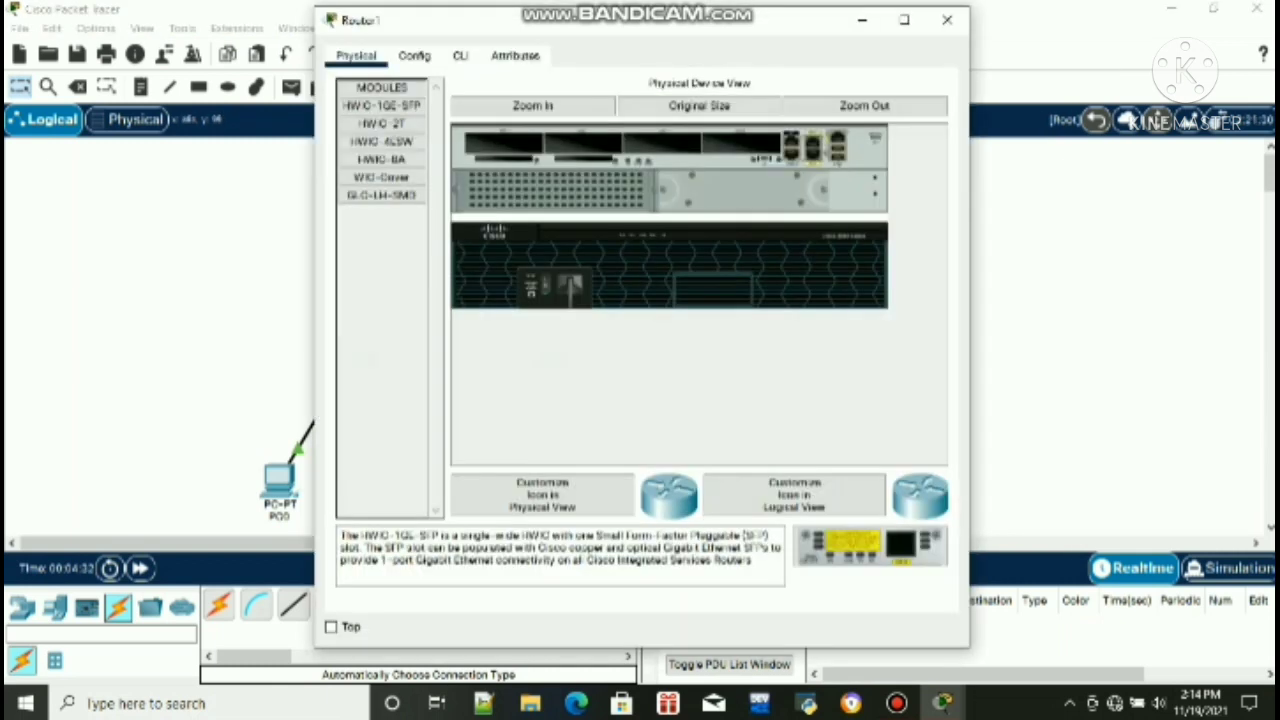
left_click(460, 55)
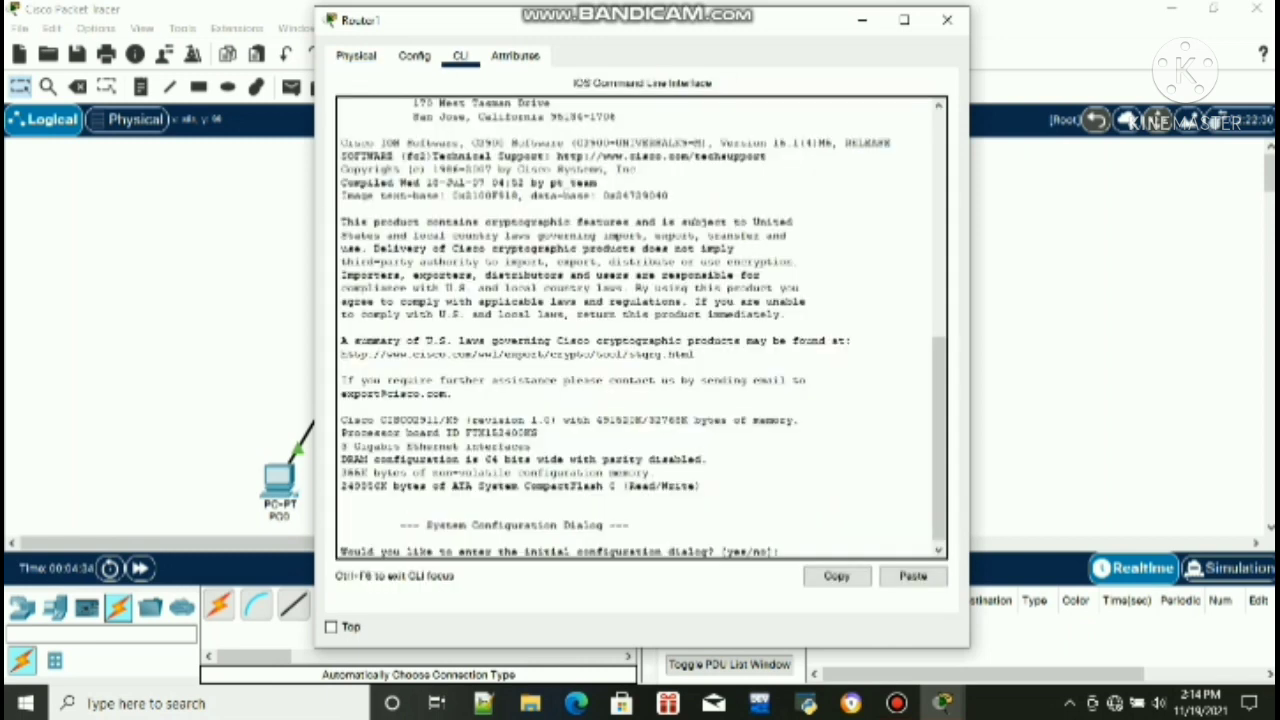
key("Return")
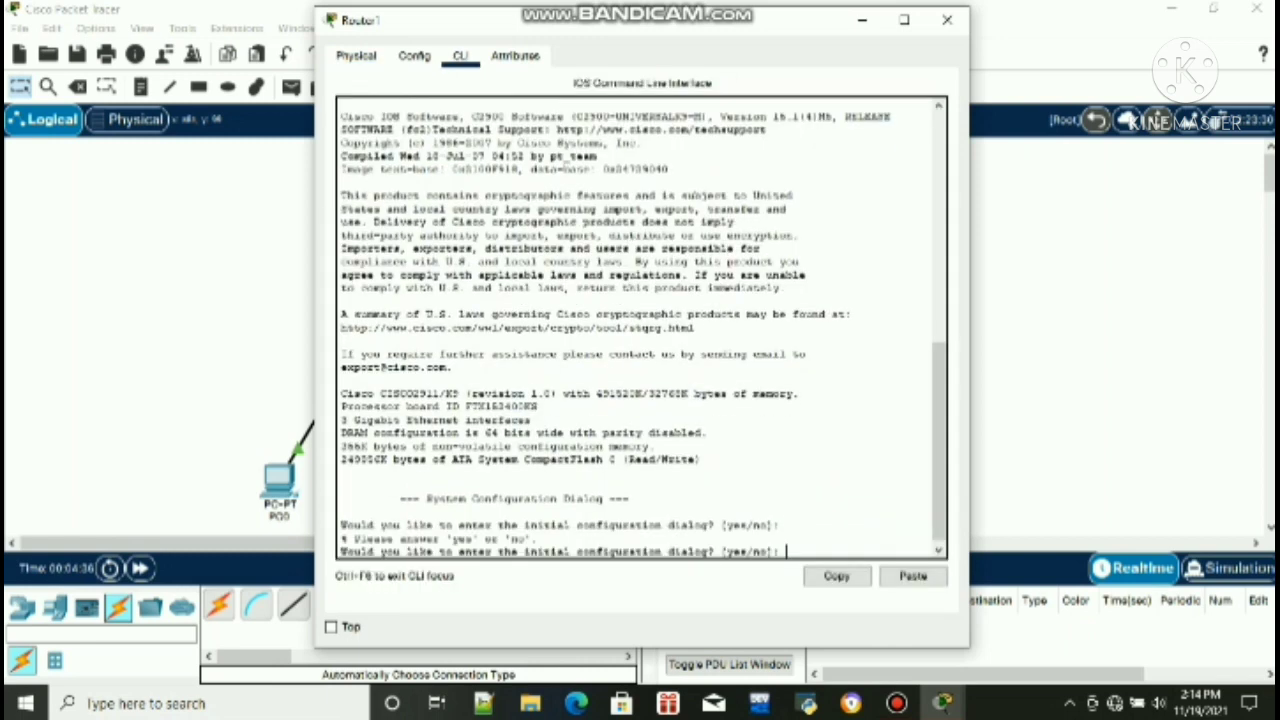
type("no")
key("Return")
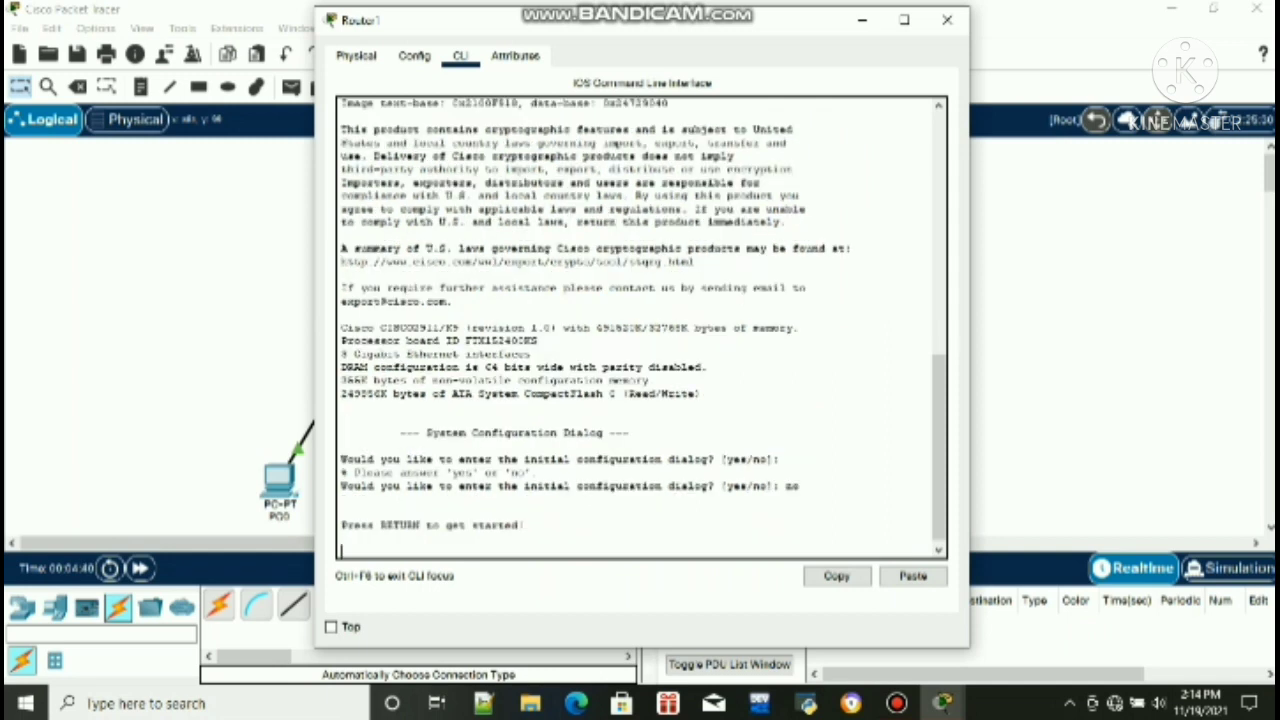
key("Return")
type("en")
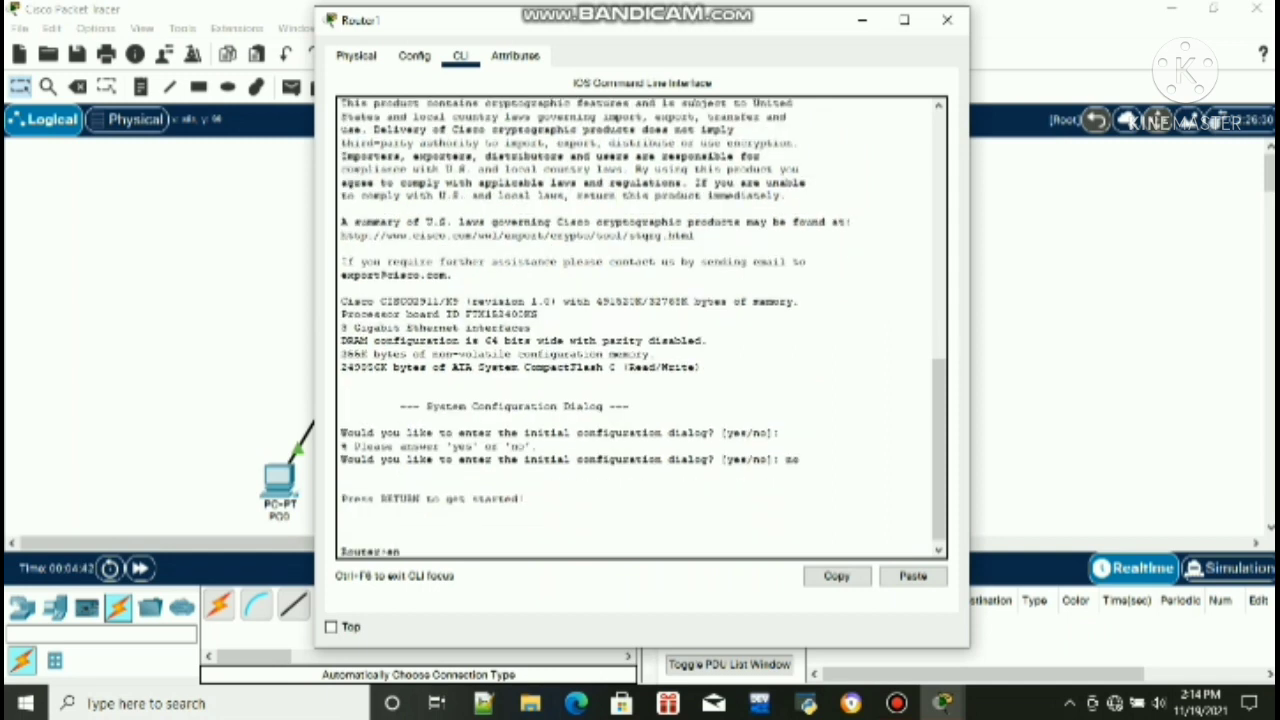
key("Return")
type("conf")
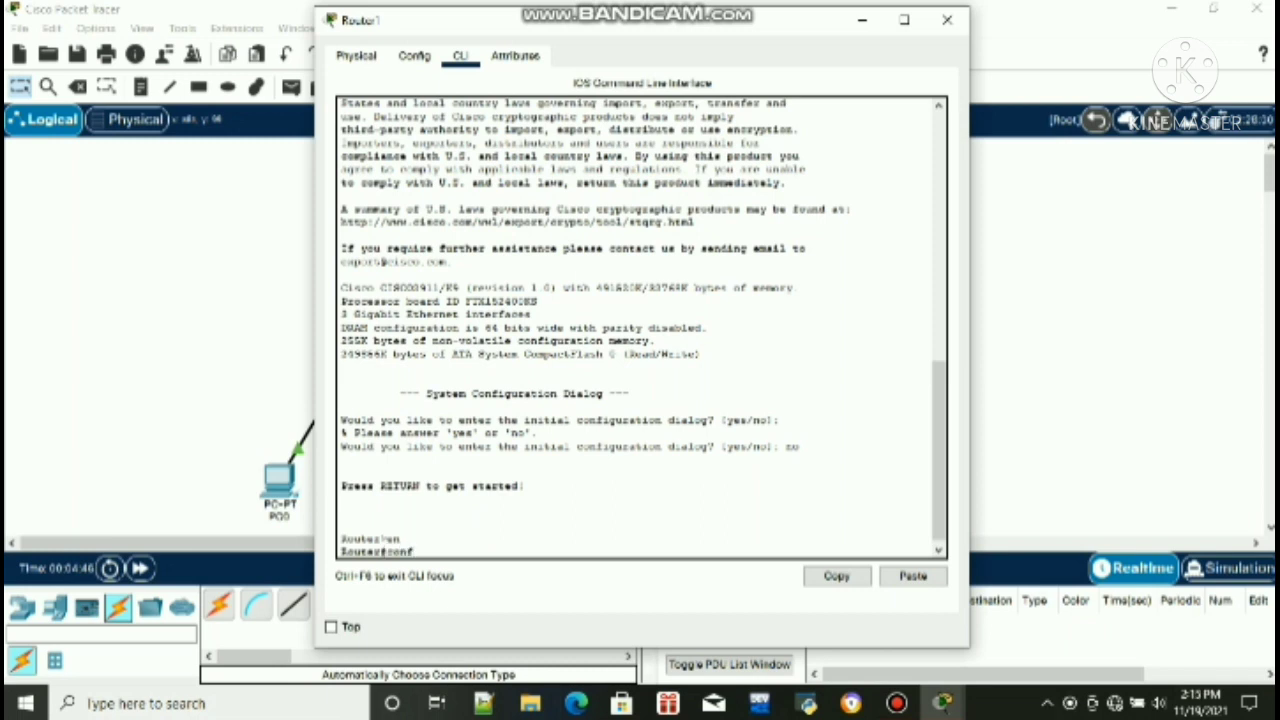
type(" t")
key("Return")
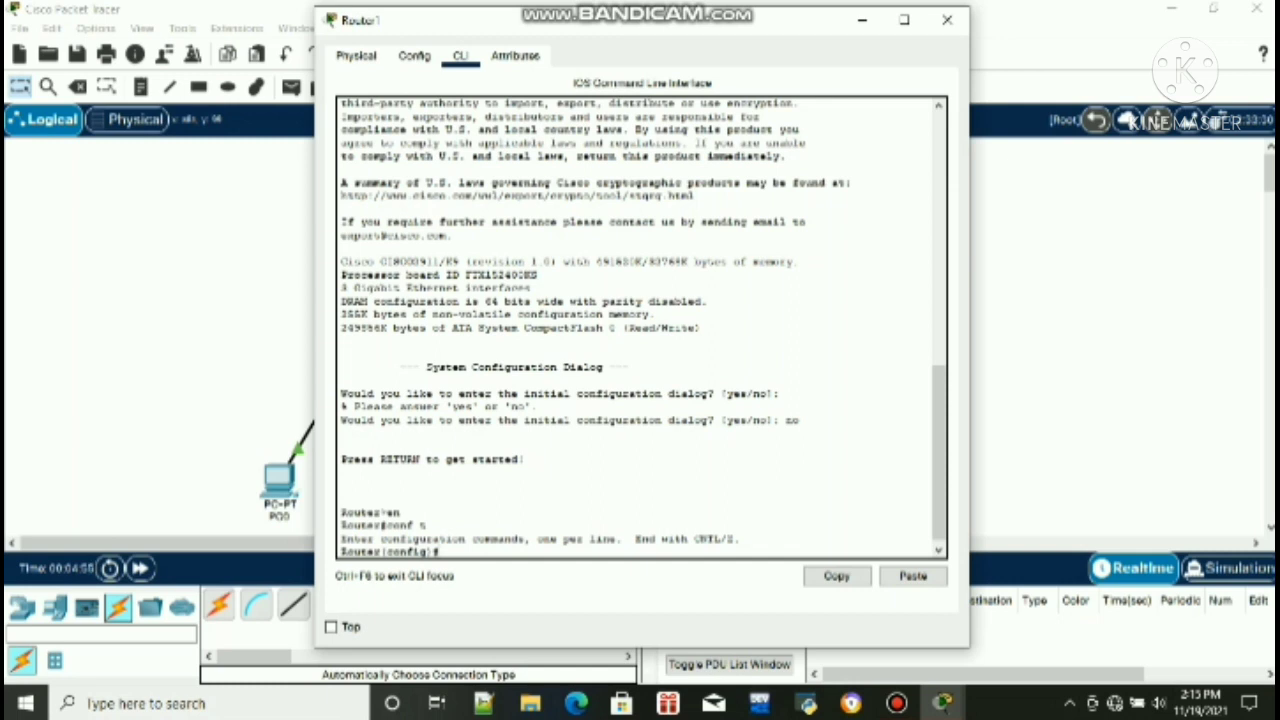
Enable interface gig0/0 on Router1 with the no sh command
type("int gig0/0")
key("Return")
type("no")
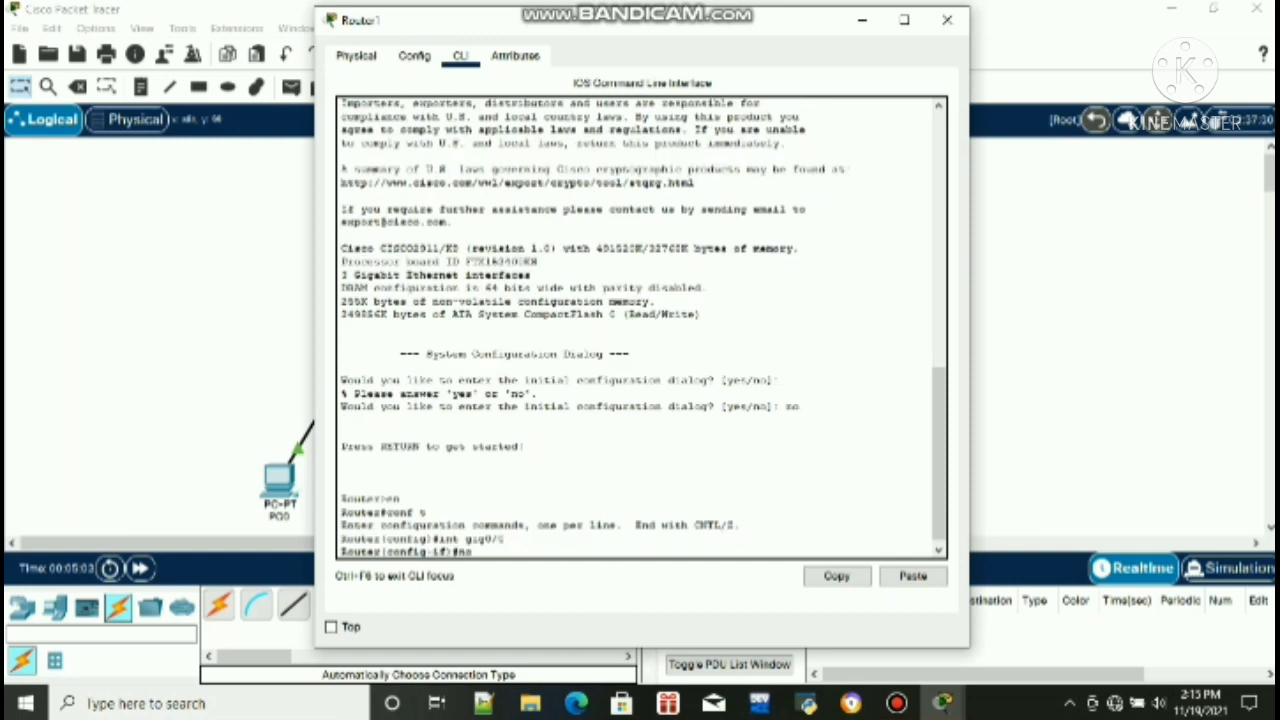
type(" sh")
key("Return")
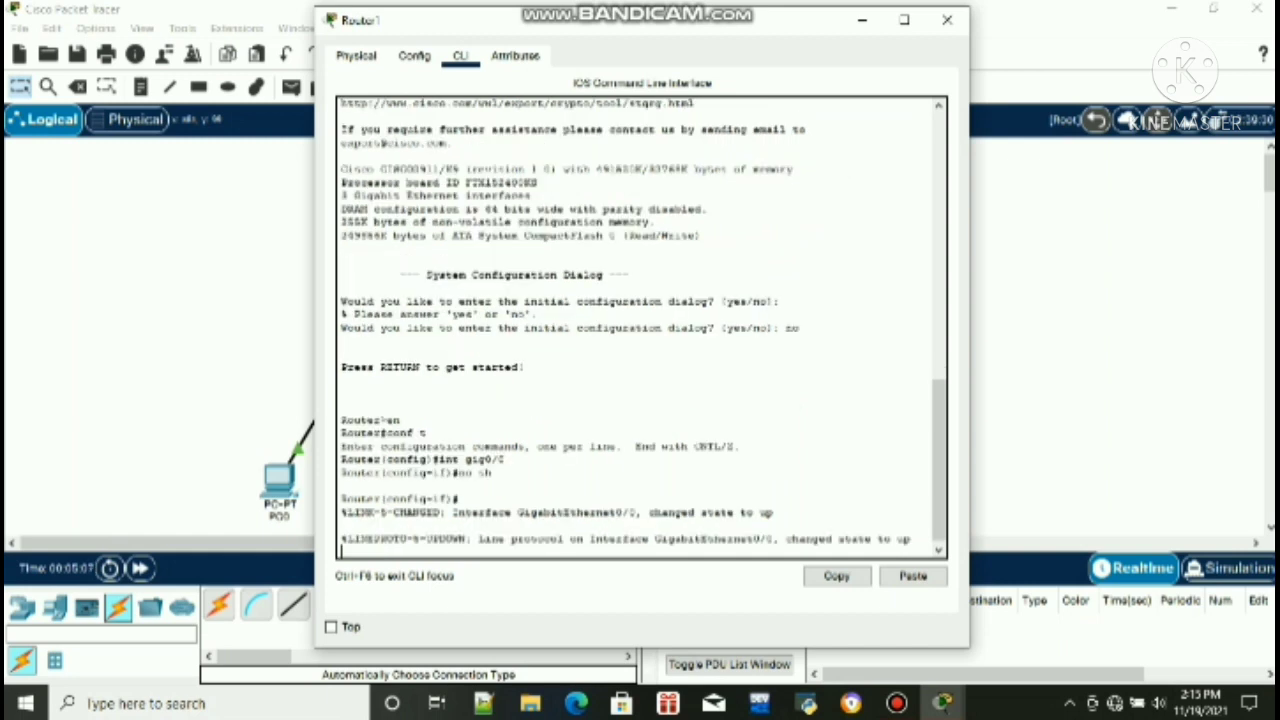
key("Return")
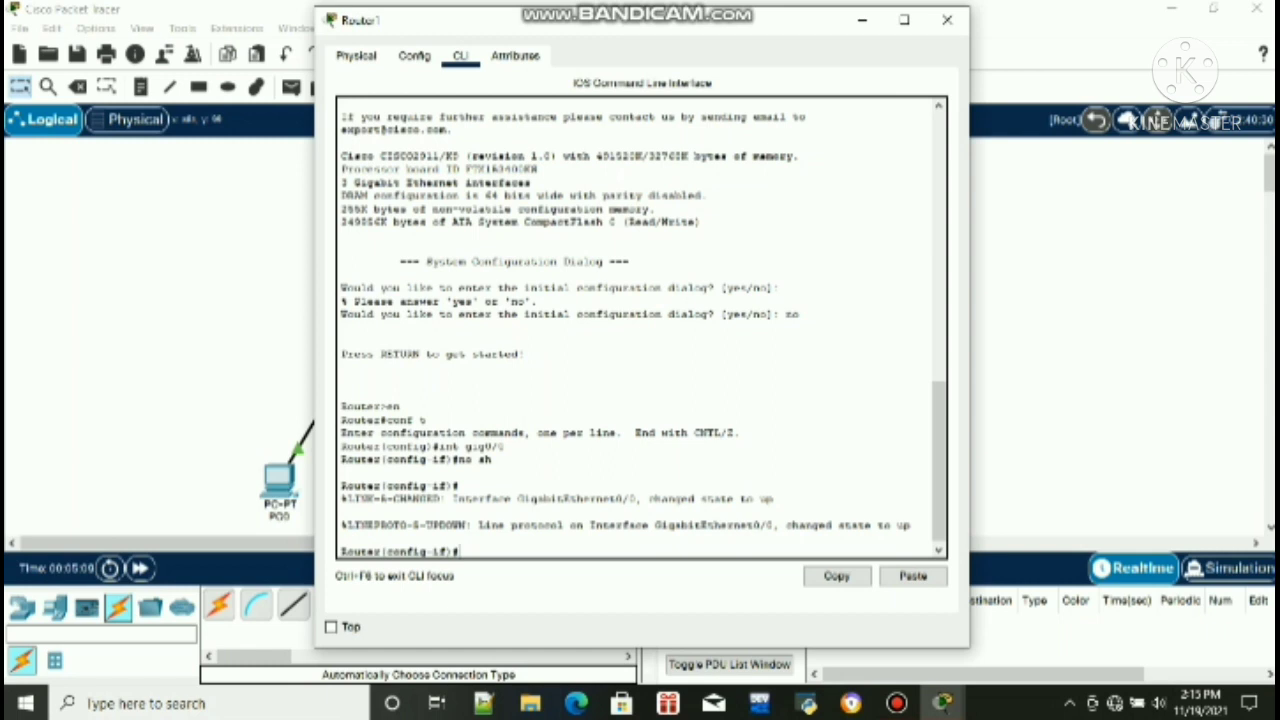
Assign IP address 10.10.0.2 with mask 255.255.255.0 to Router1's interface gig0/0
type("ip add 10.10.0.2")
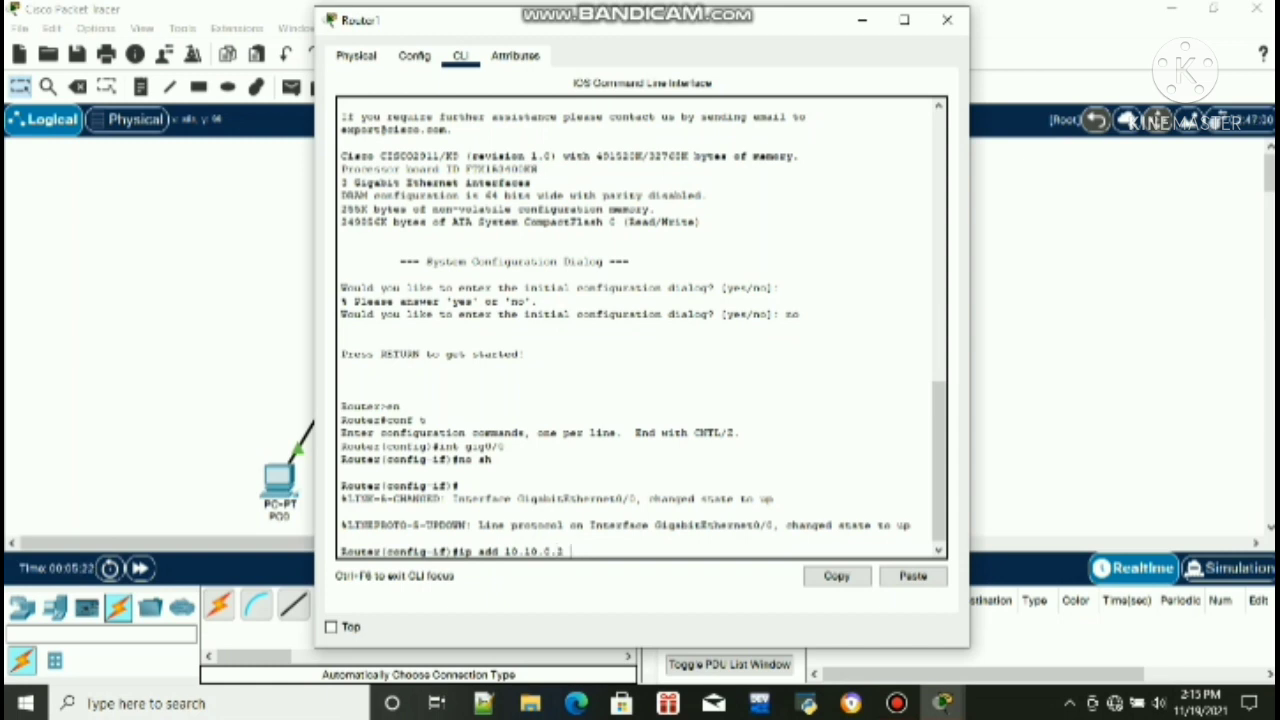
type(" 255.255.255.0")
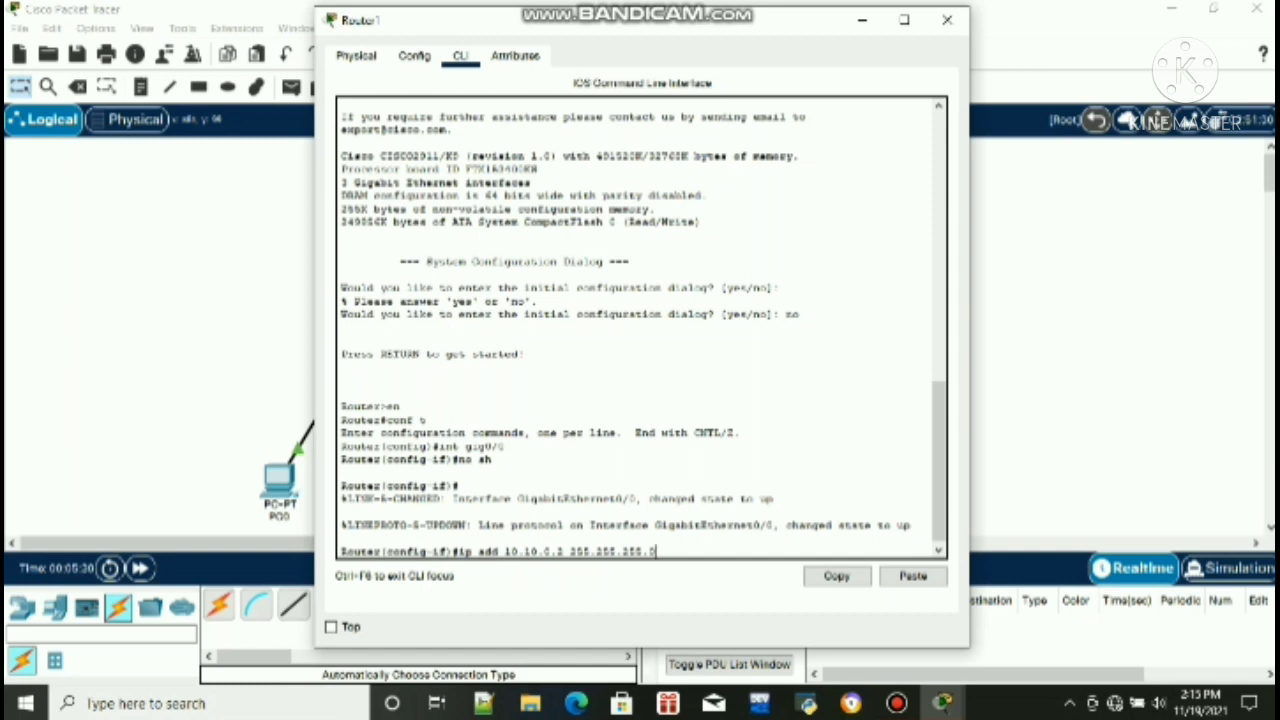
key("Return")
Enable interface gig0/1 on Router1 and assign it IP address 20.20.20.1 with mask 255.255.255.0
type("int")
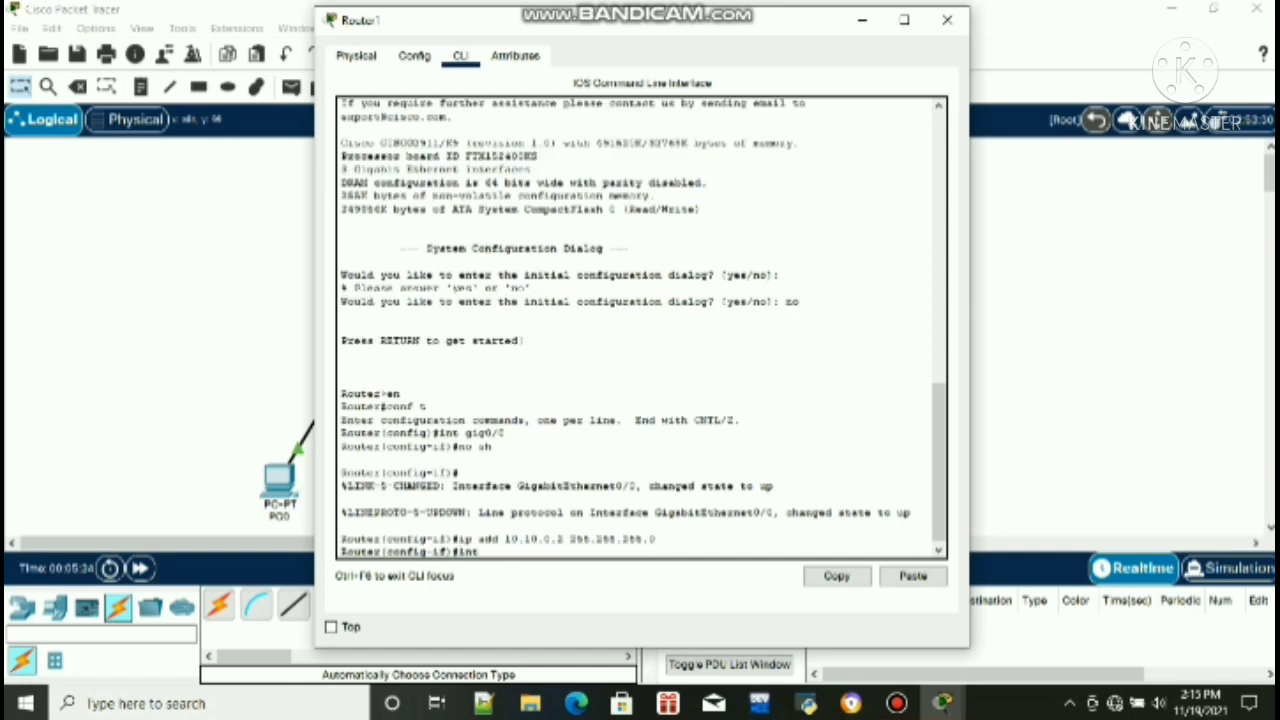
type(" gig0/1")
key("Return")
type("no sh")
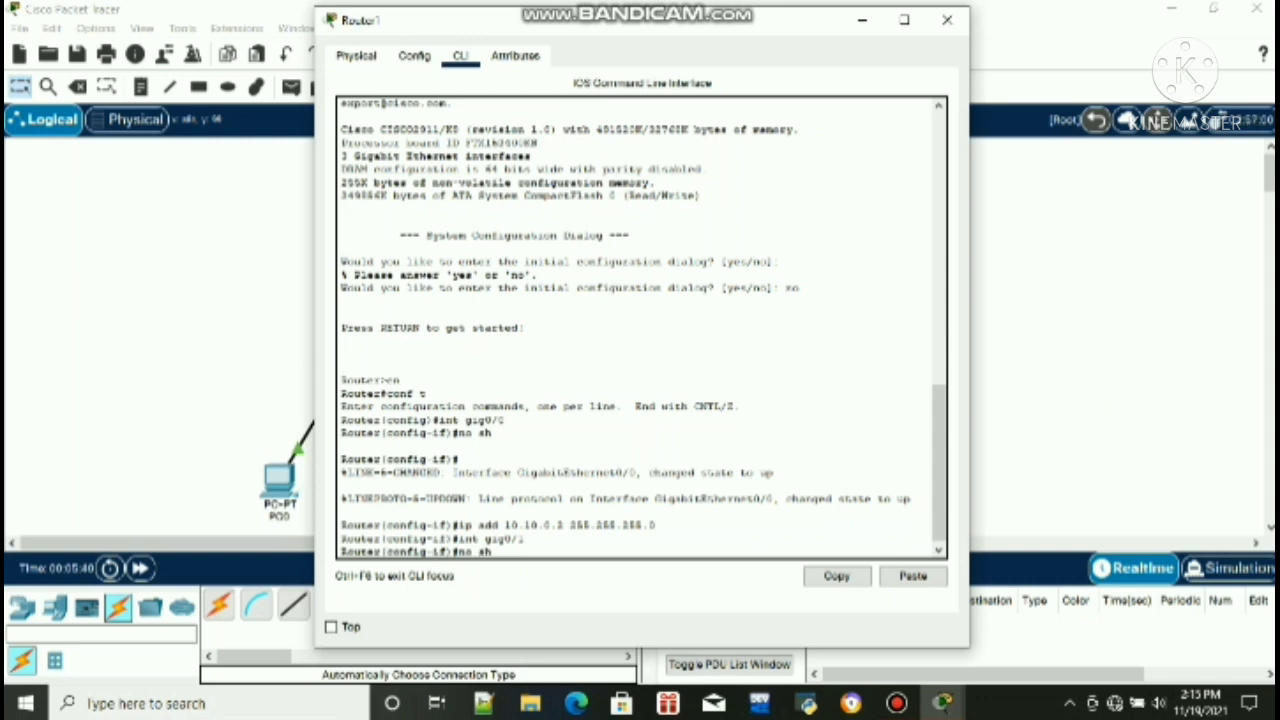
key("Return")
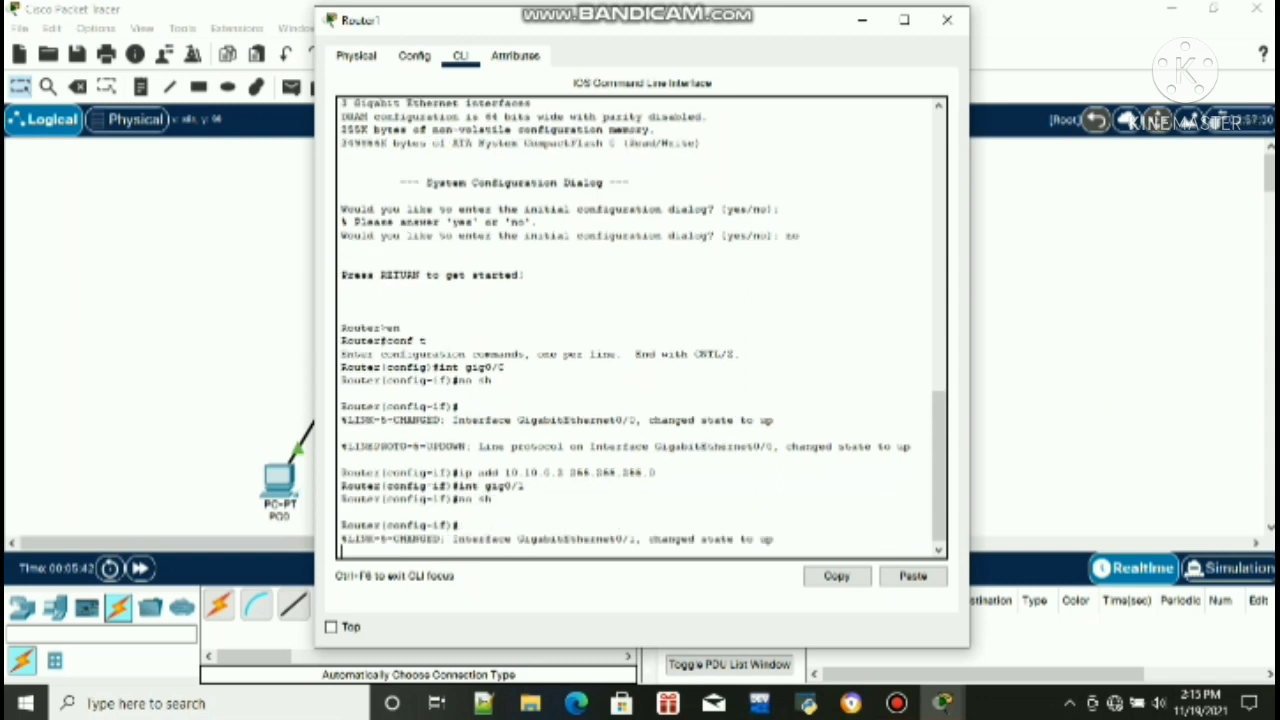
key("Return")
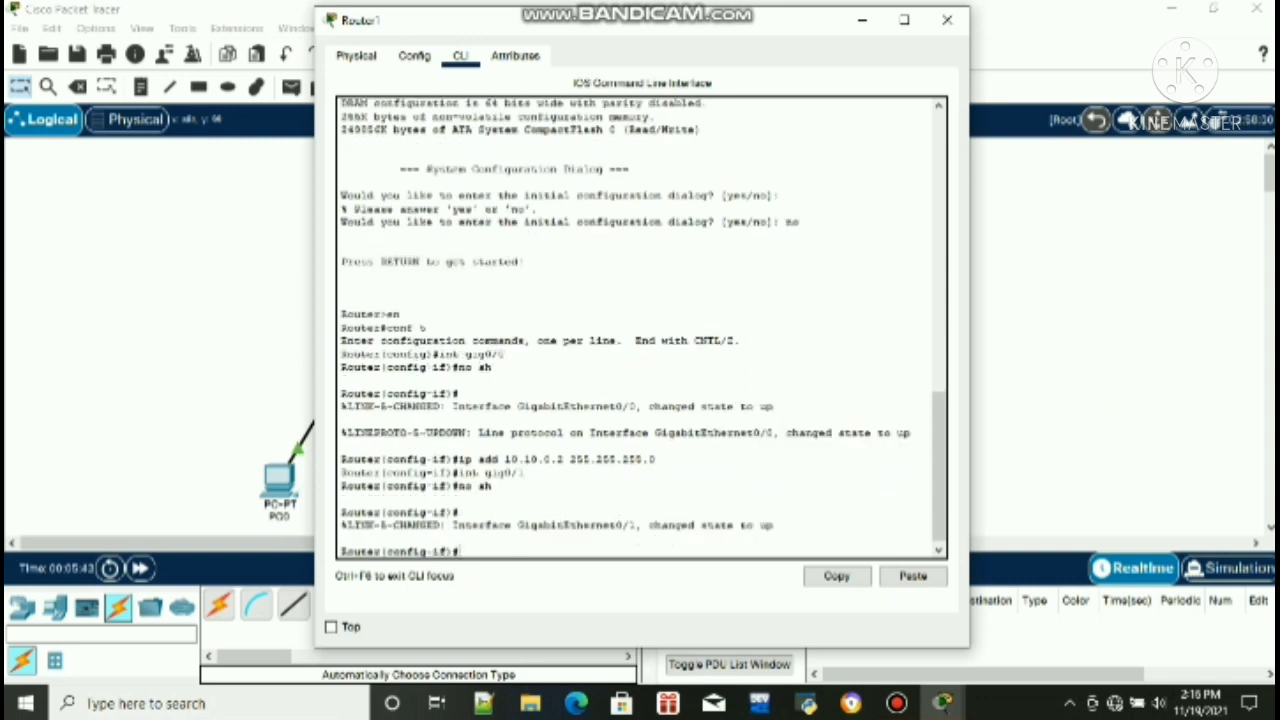
type("ip add 20.20.20.1")
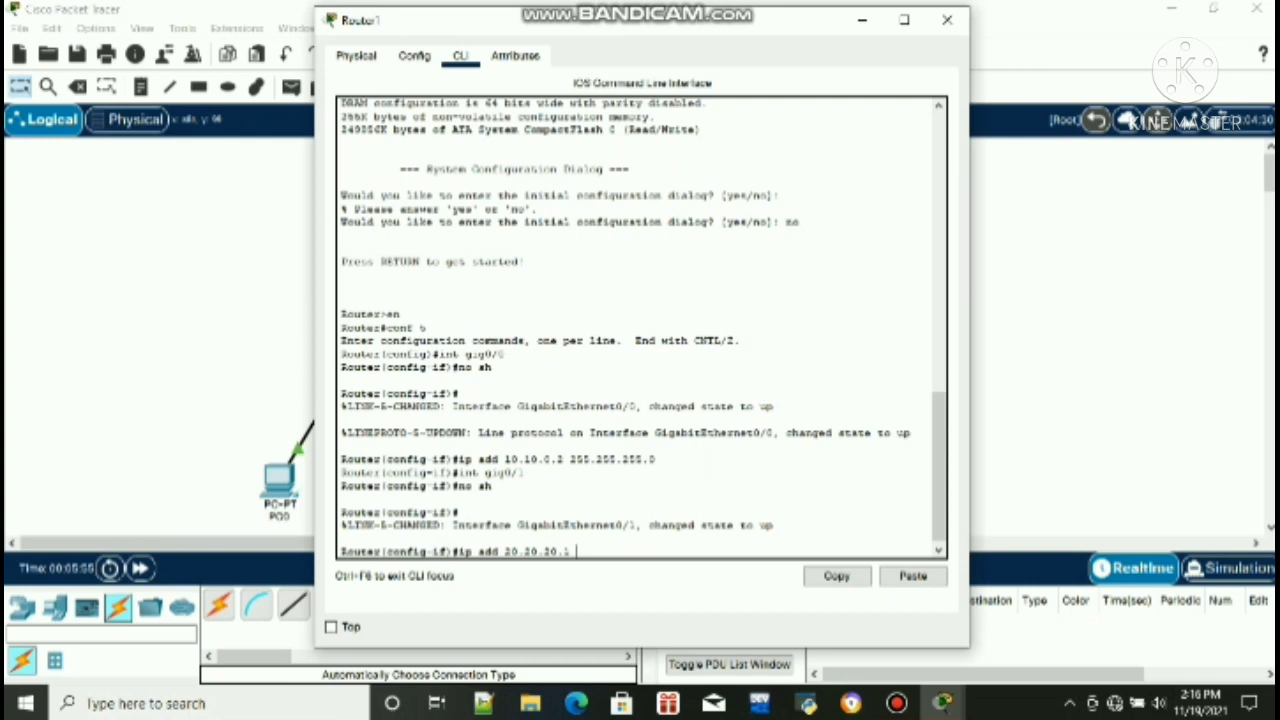
type(" 255.255.255.0")
key("Return")
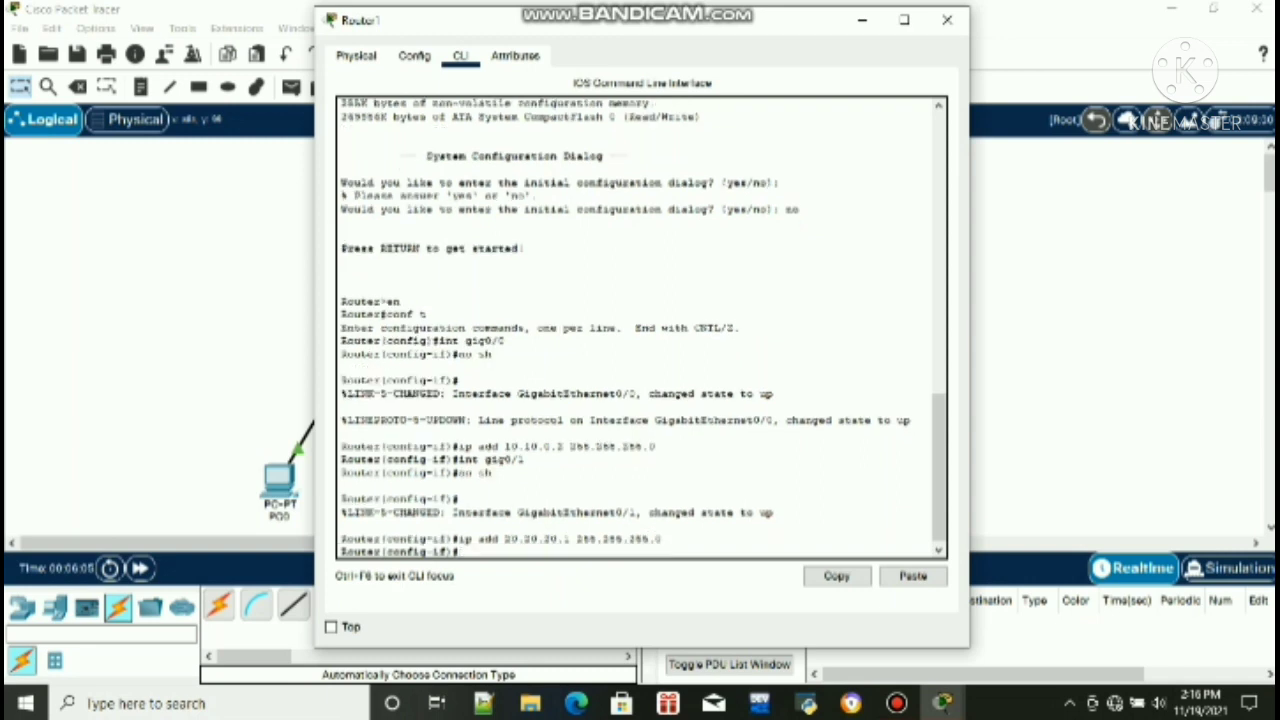
Enter interface gig 0/2 on Router1 and enable it with the no sh command
type("e")
key("BackSpace")
type("int")
type(" gig")
type("0")
type("/")
type("/2")
key("Return")
type("no")
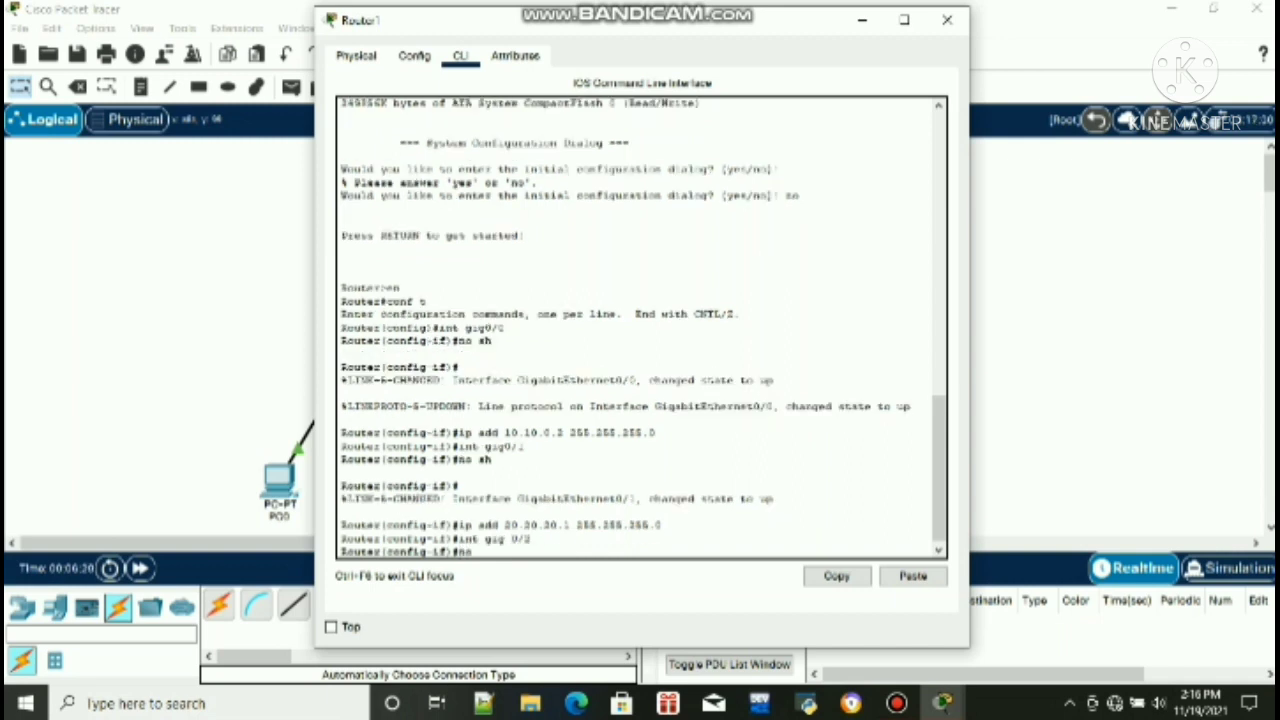
type(" sh")
key("Return")
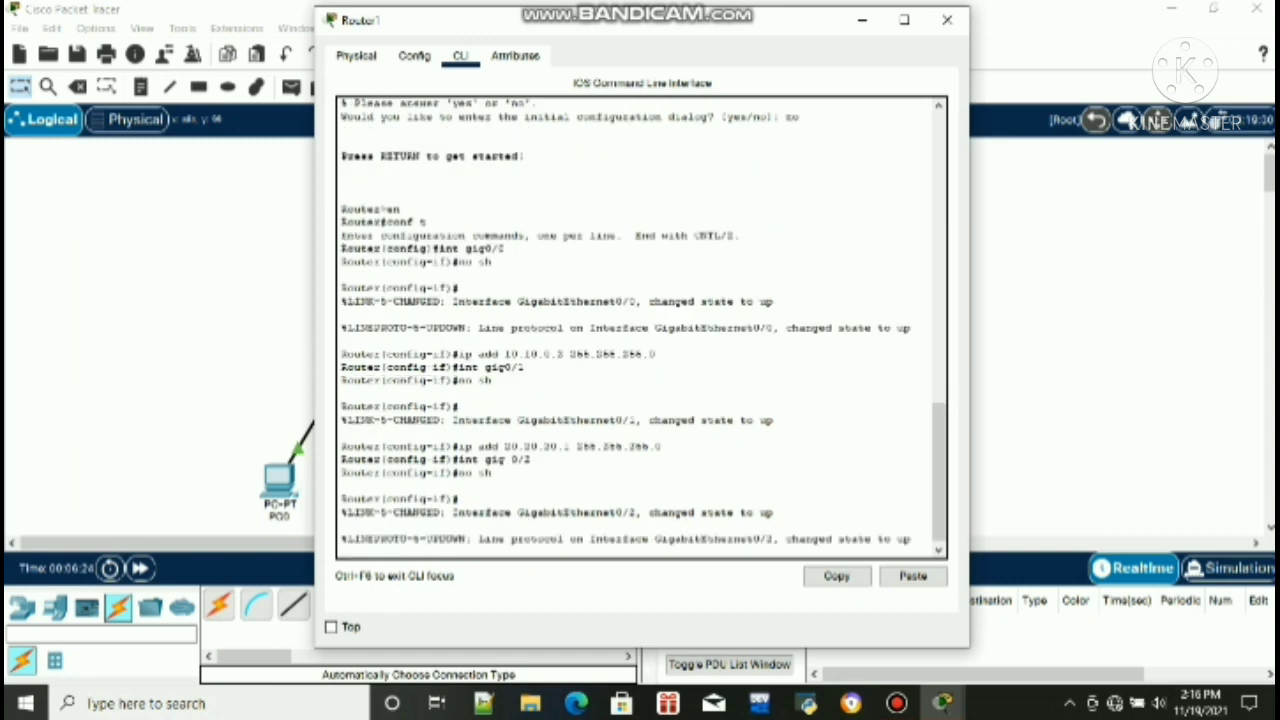
Assign IP address 192.168.2.1 with mask 255.255.255.0 to Router1's interface gig 0/2
type("ip")
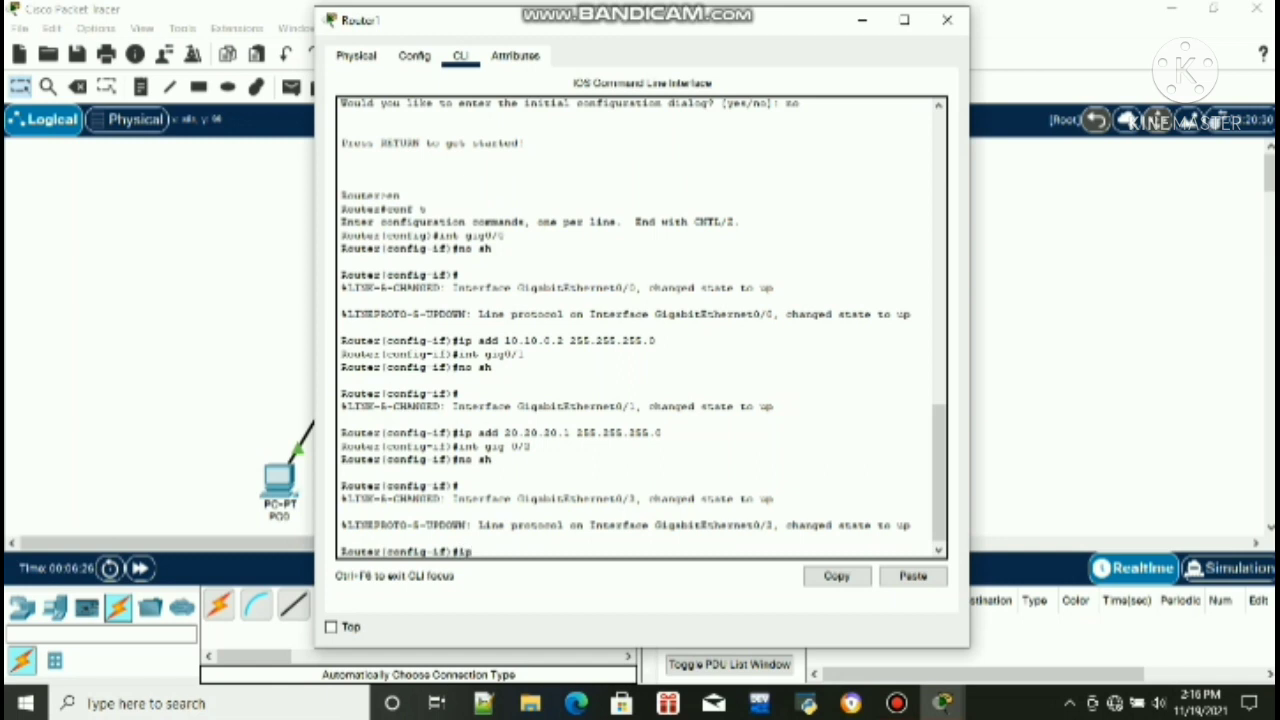
type(" add 192.168.2.1 255")
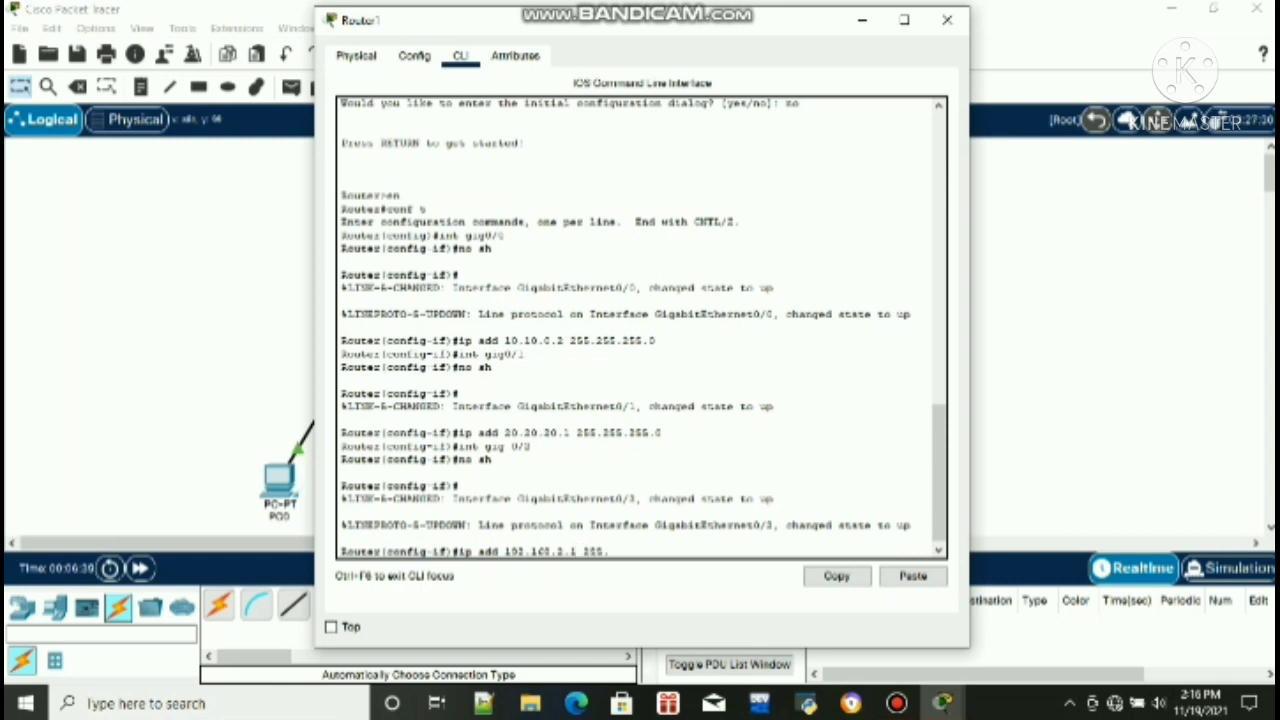
type(".255")
type("255.0")
key("Return")
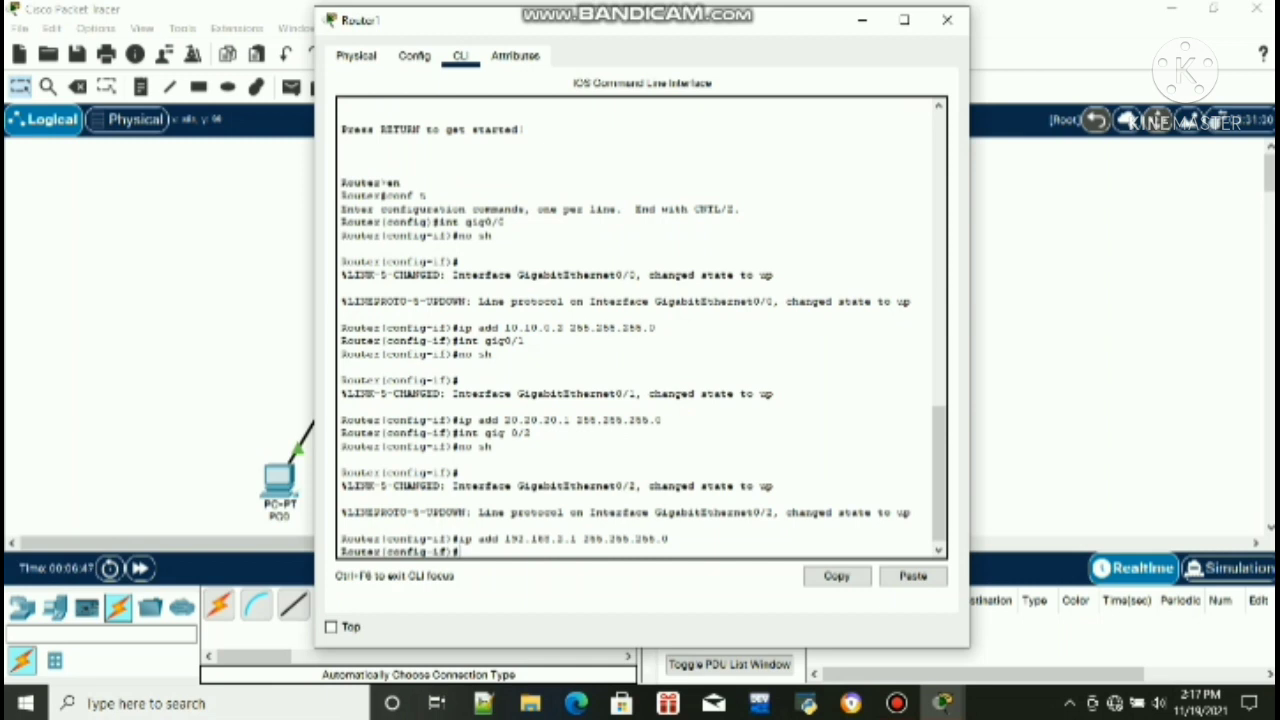
Create DHCP pool dhcp2 on Router1 with default router 192.168.2.1 and network 192.168.2.0 255.255.255.0
type("ip dhcp pool dhc")
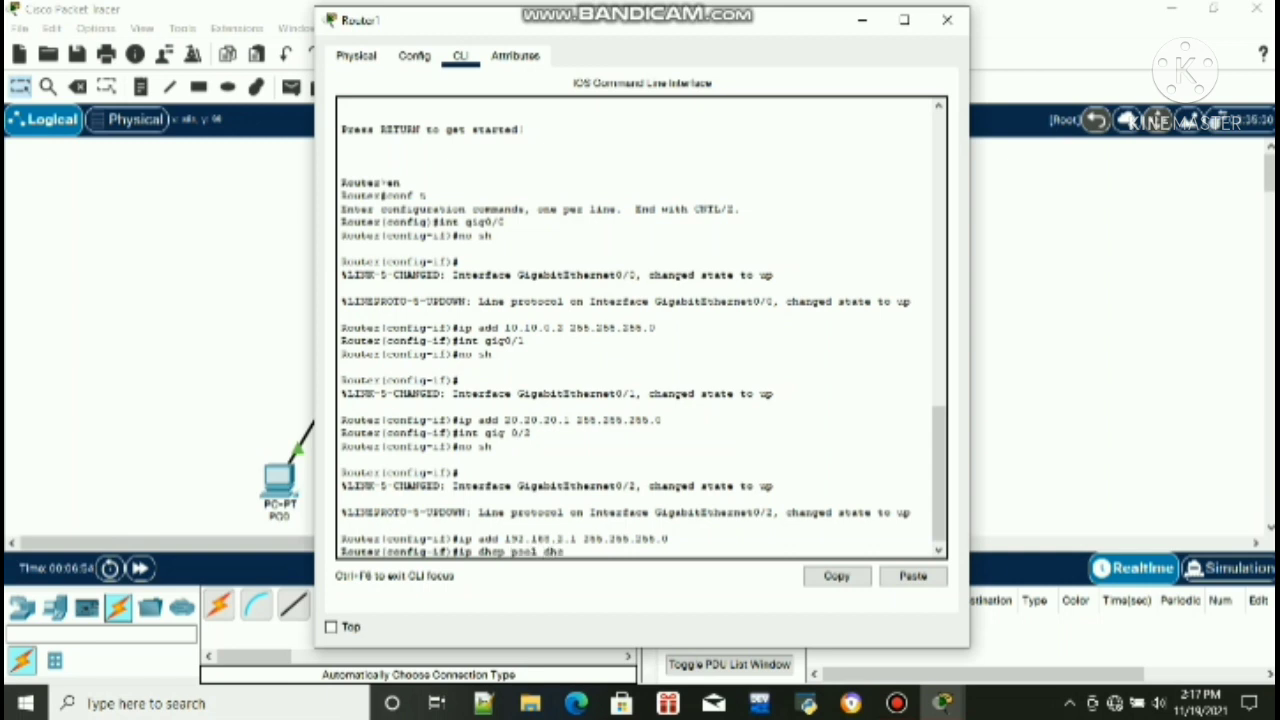
type("p2")
key("Return")
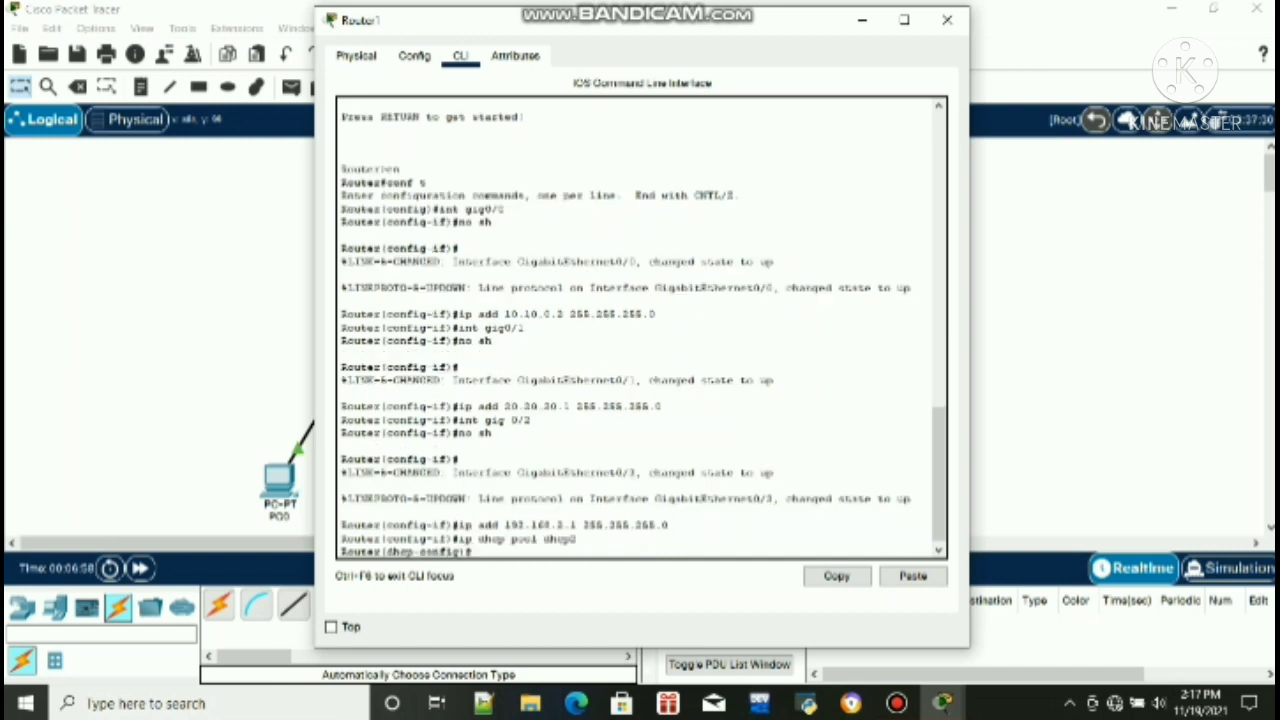
type("default-router")
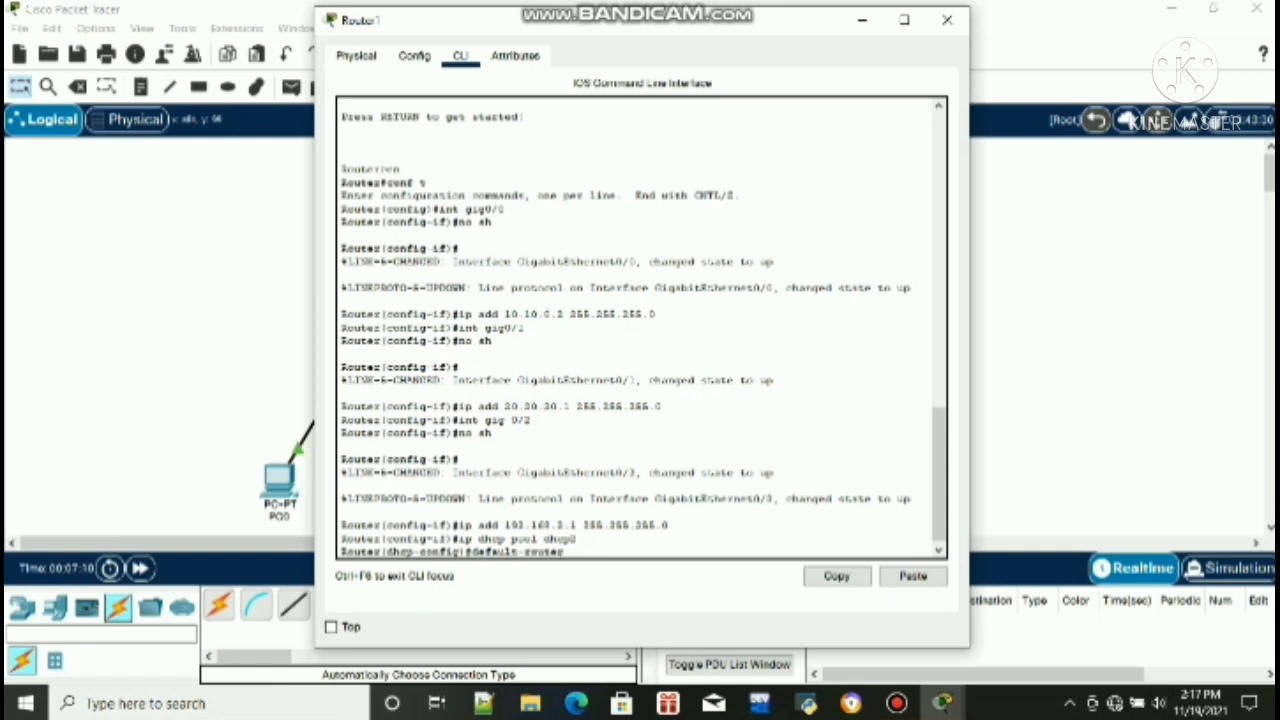
type(" 192.168.2.1")
key("Return")
type("ne")
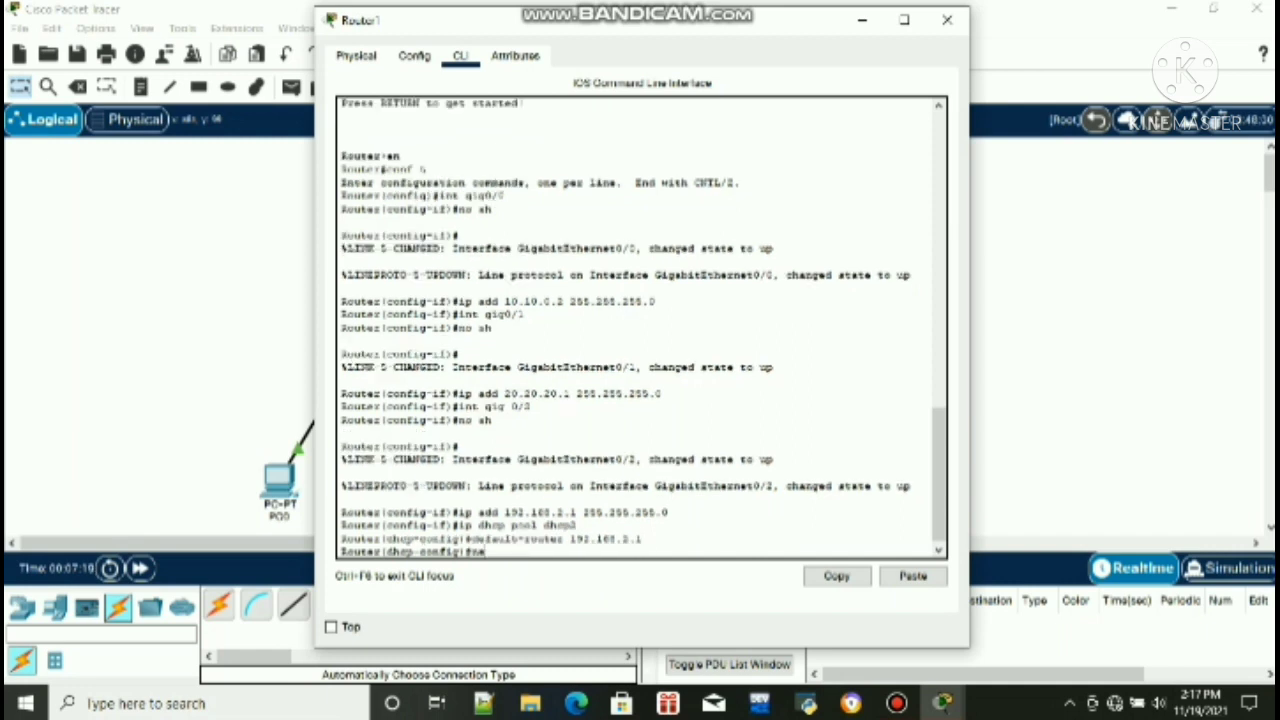
type("twork 192.168.2")
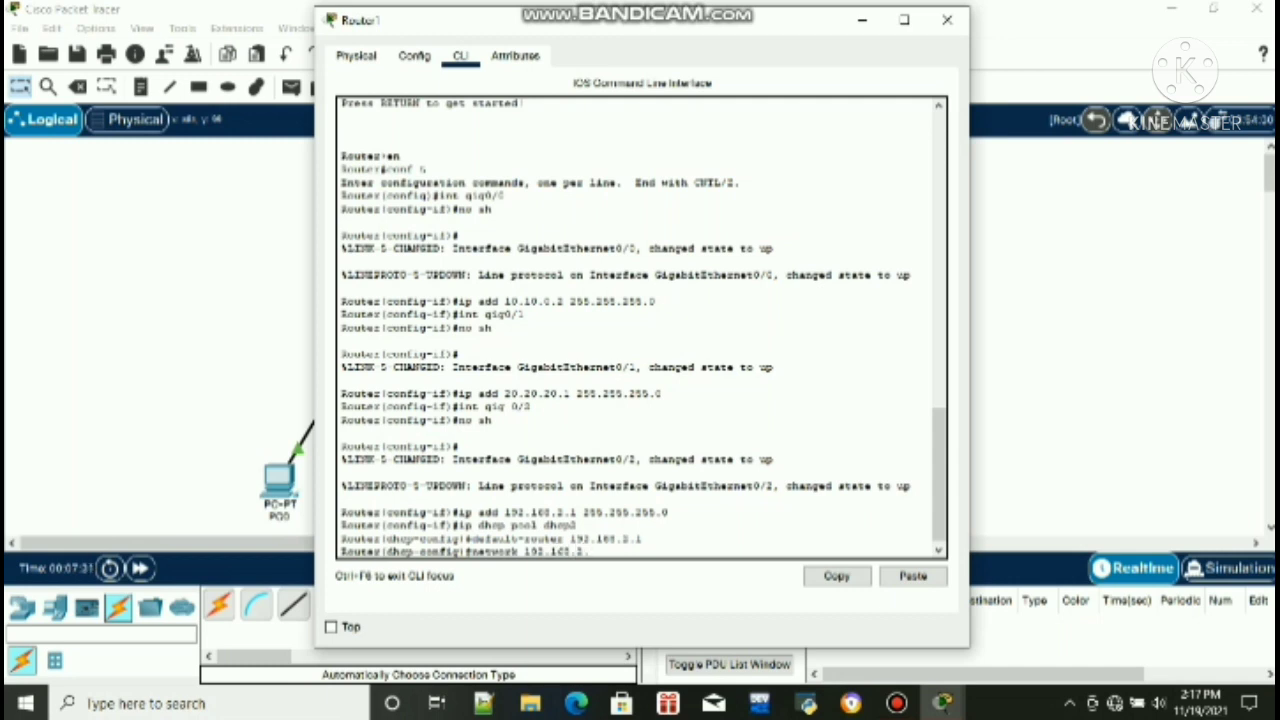
type(".0 255.255.255.0")
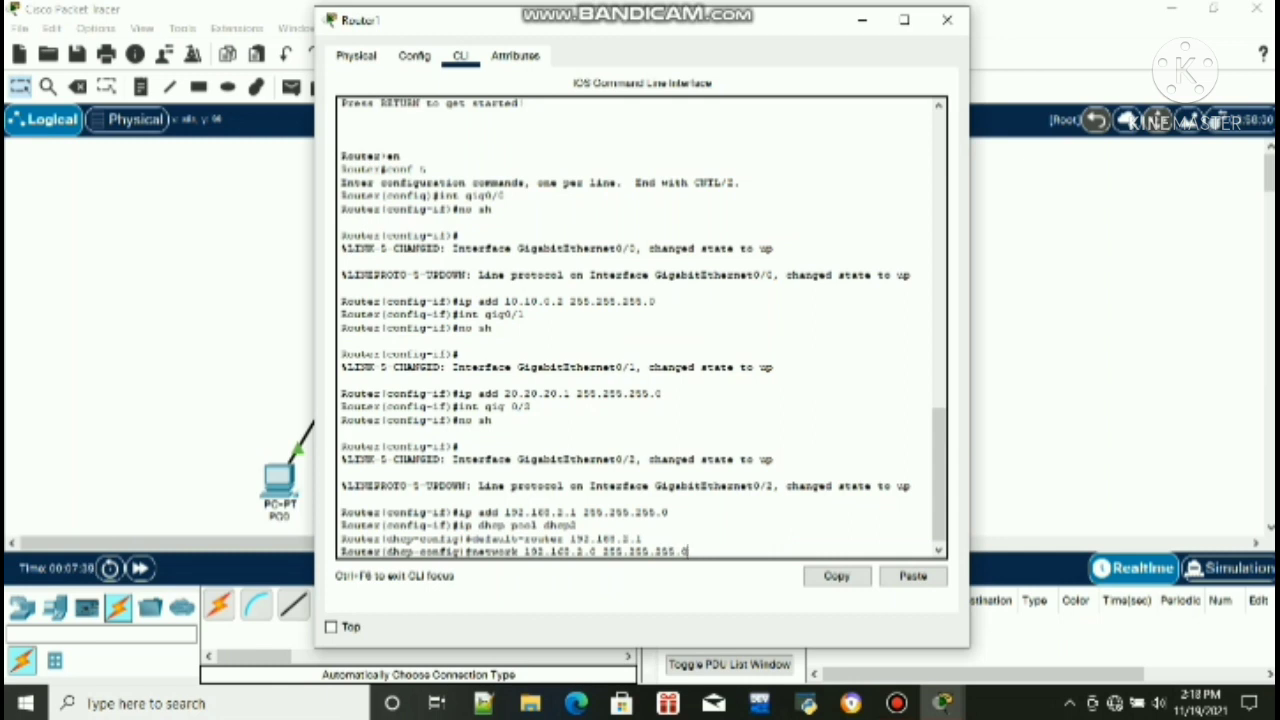
key("Return")
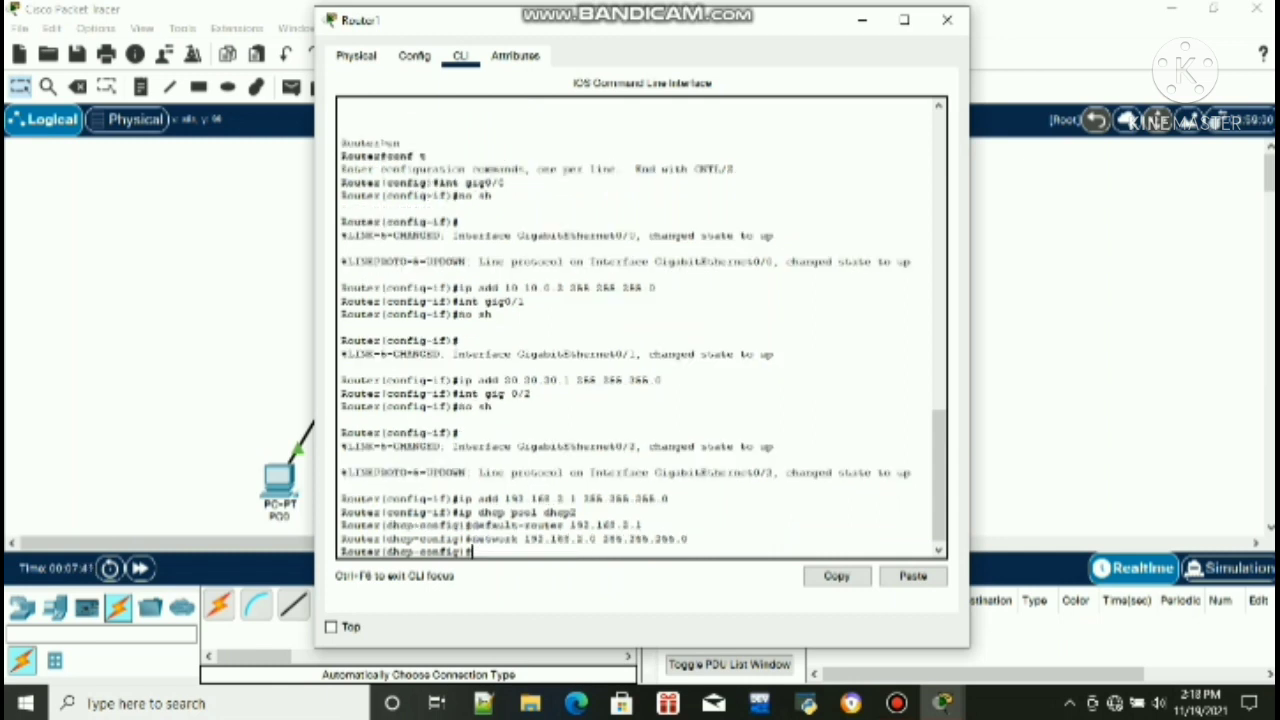
Exclude 192.168.2.1 from Router1's DHCP assignments and close the router's configuration window
type("ip dhcp exclud")
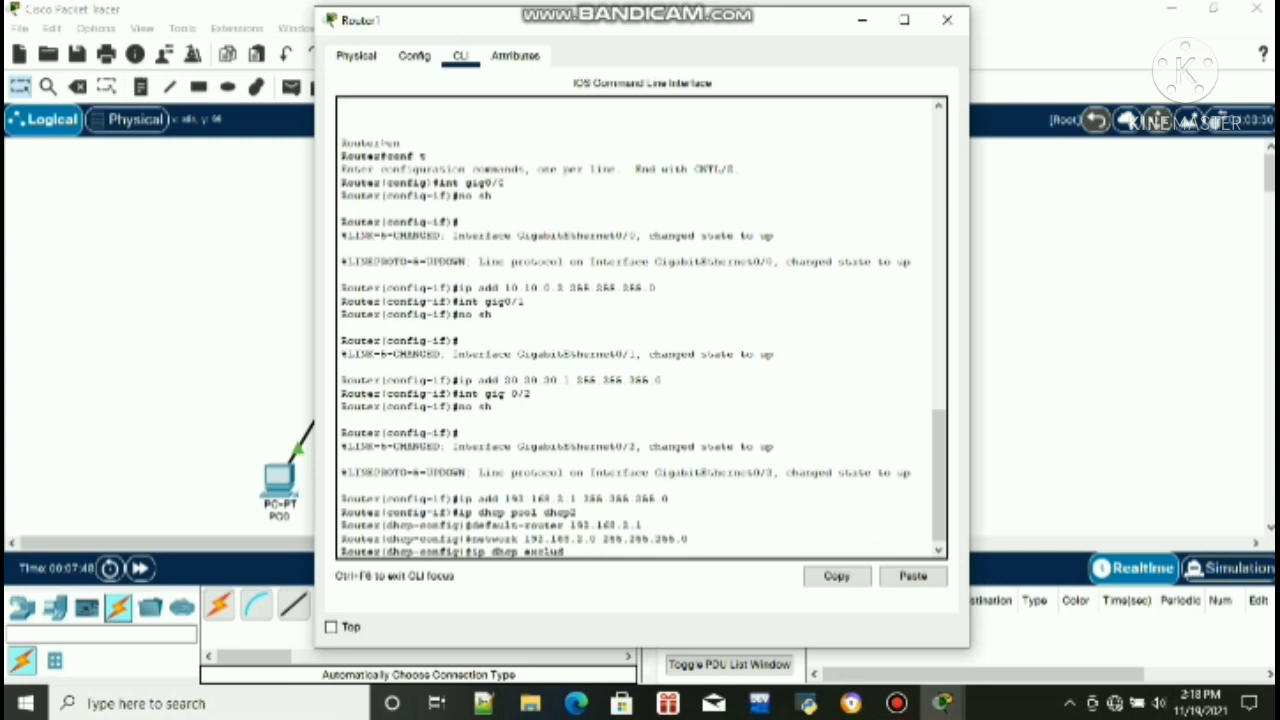
type("ed-address 192.168.2.")
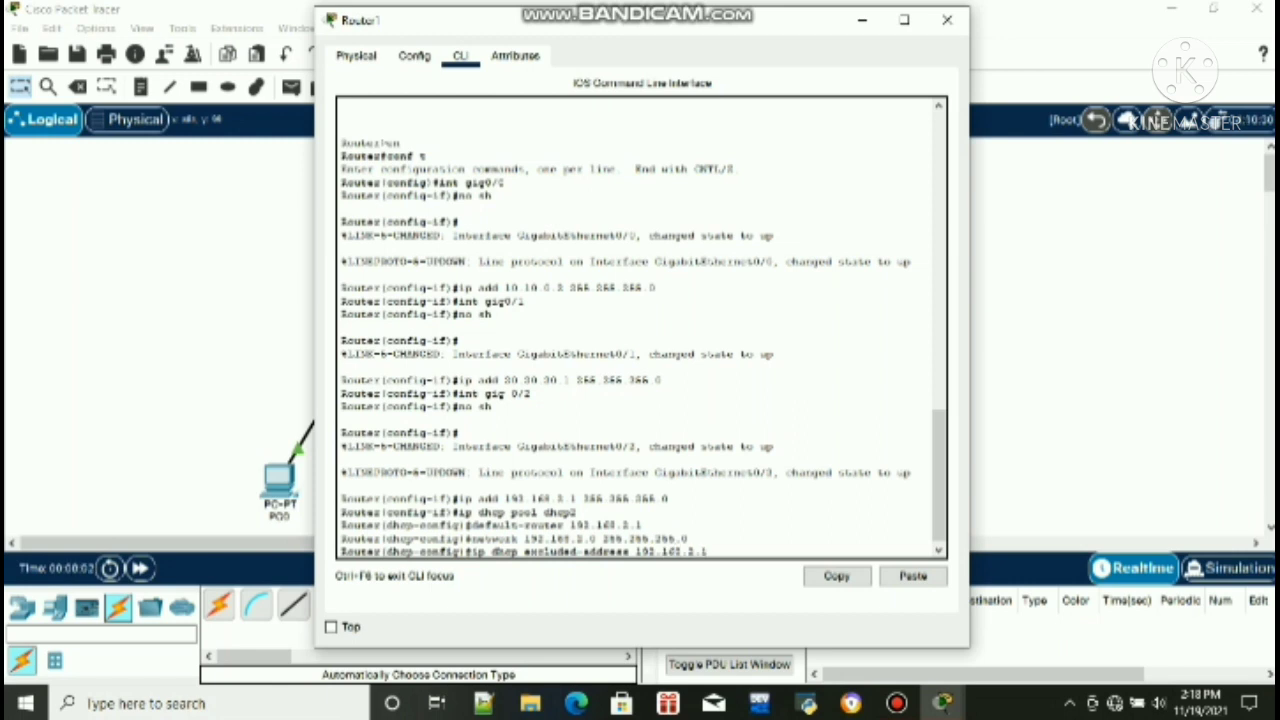
type("1")
key("Return")
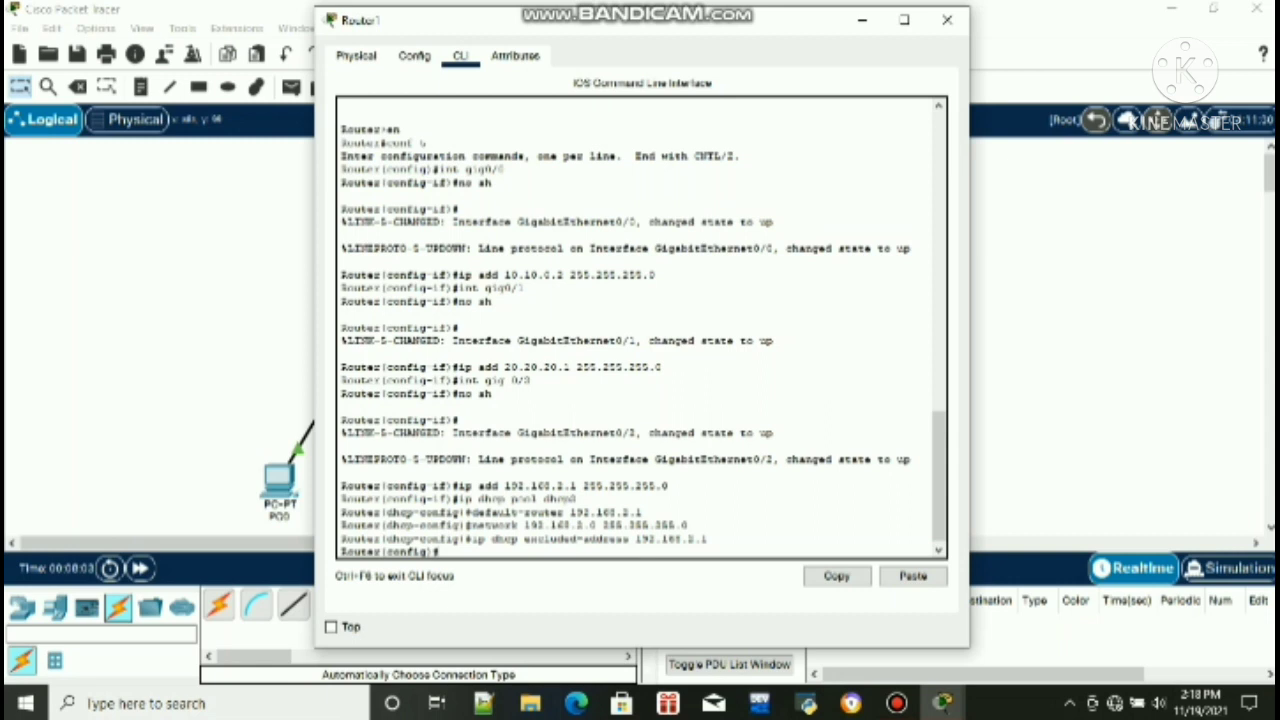
left_click(947, 19)
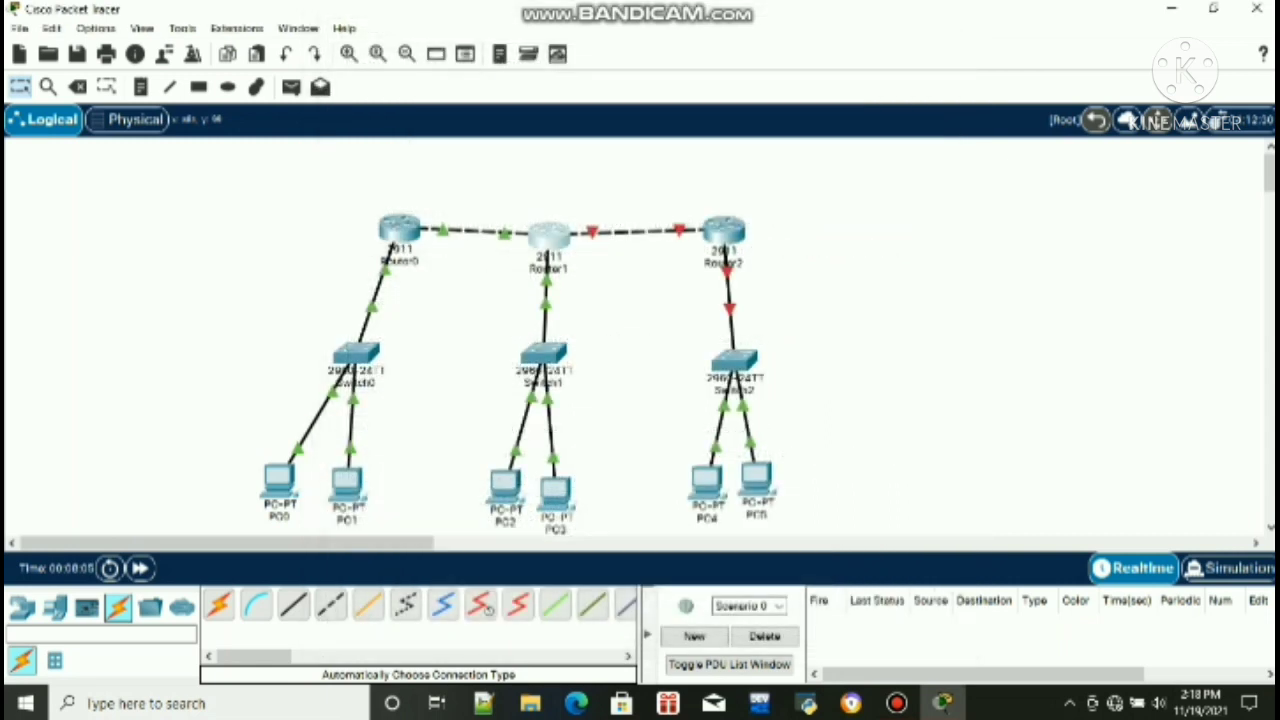
Open Router2's command line, answer no to the initial configuration dialog and enter global configuration mode
left_click(723, 232)
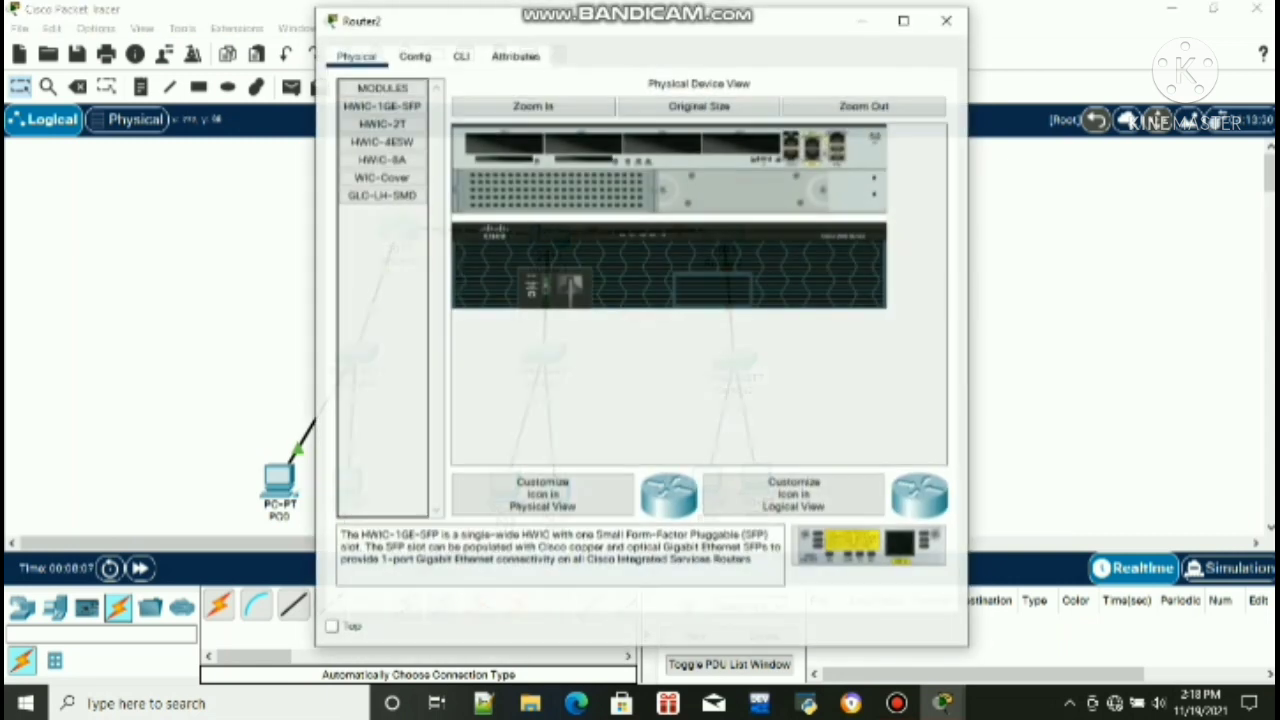
left_click(460, 55)
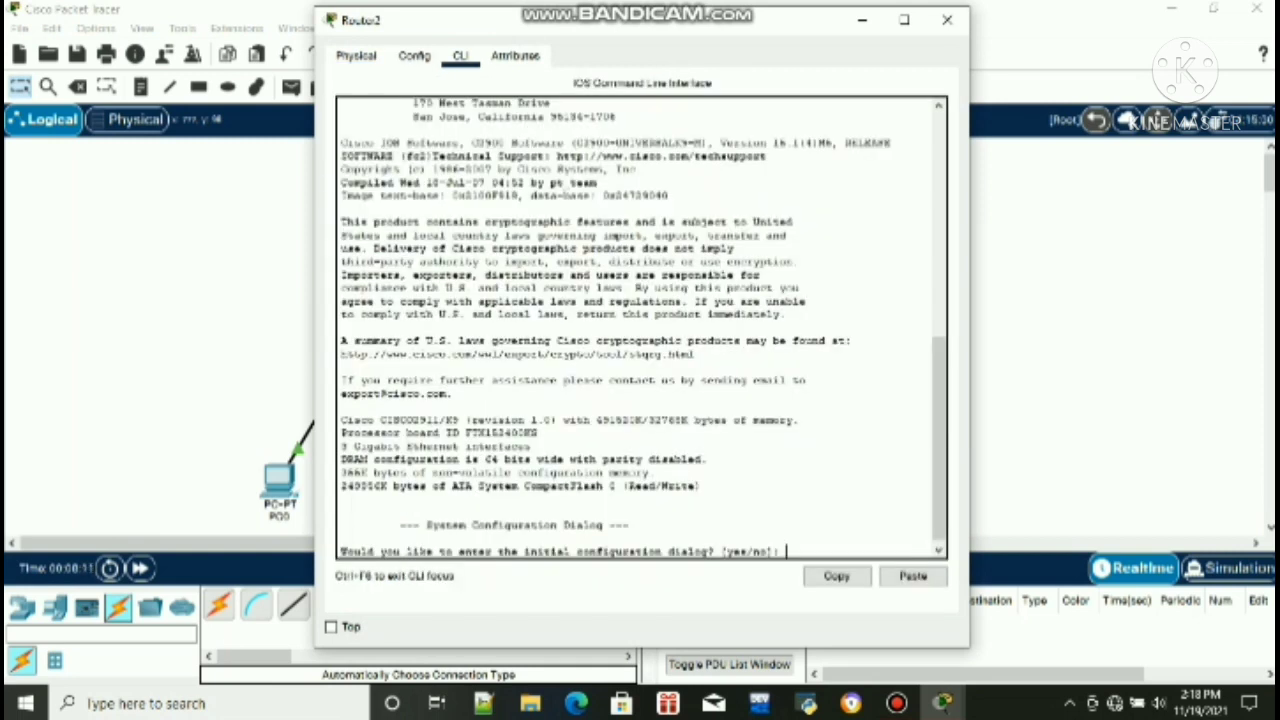
type("no")
key("Return")
key("Return")
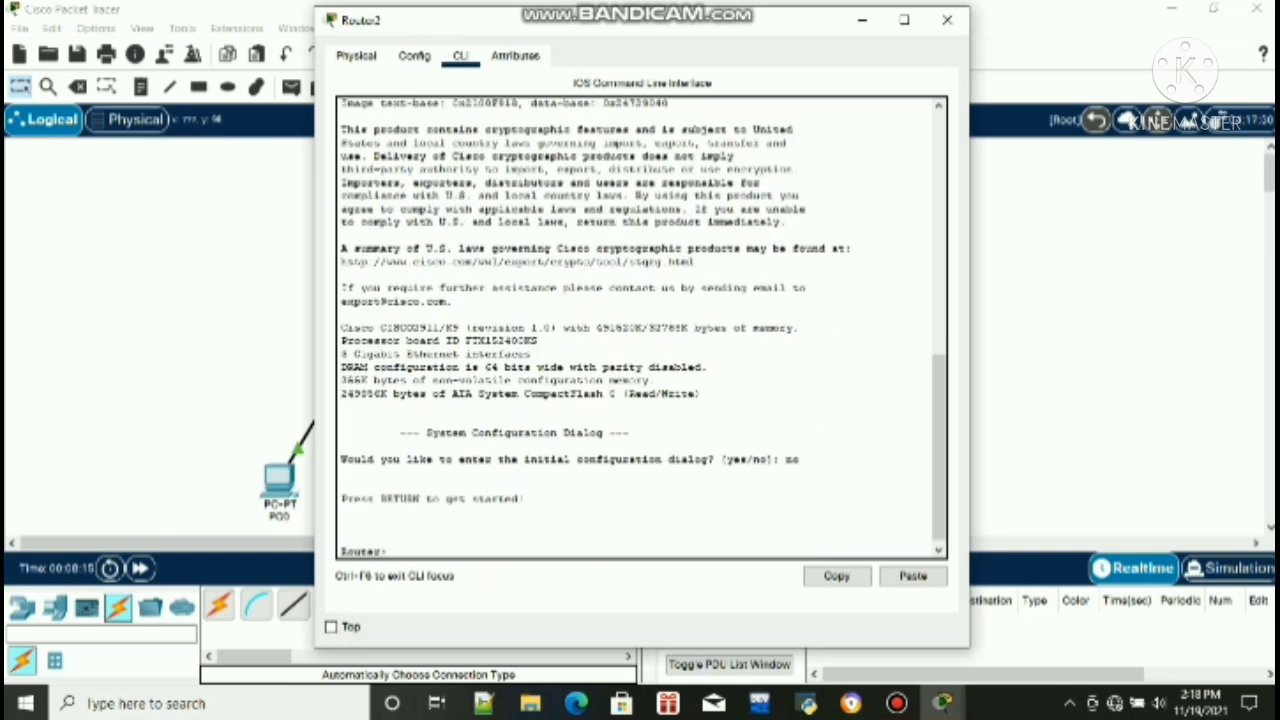
type("en")
key("Return")
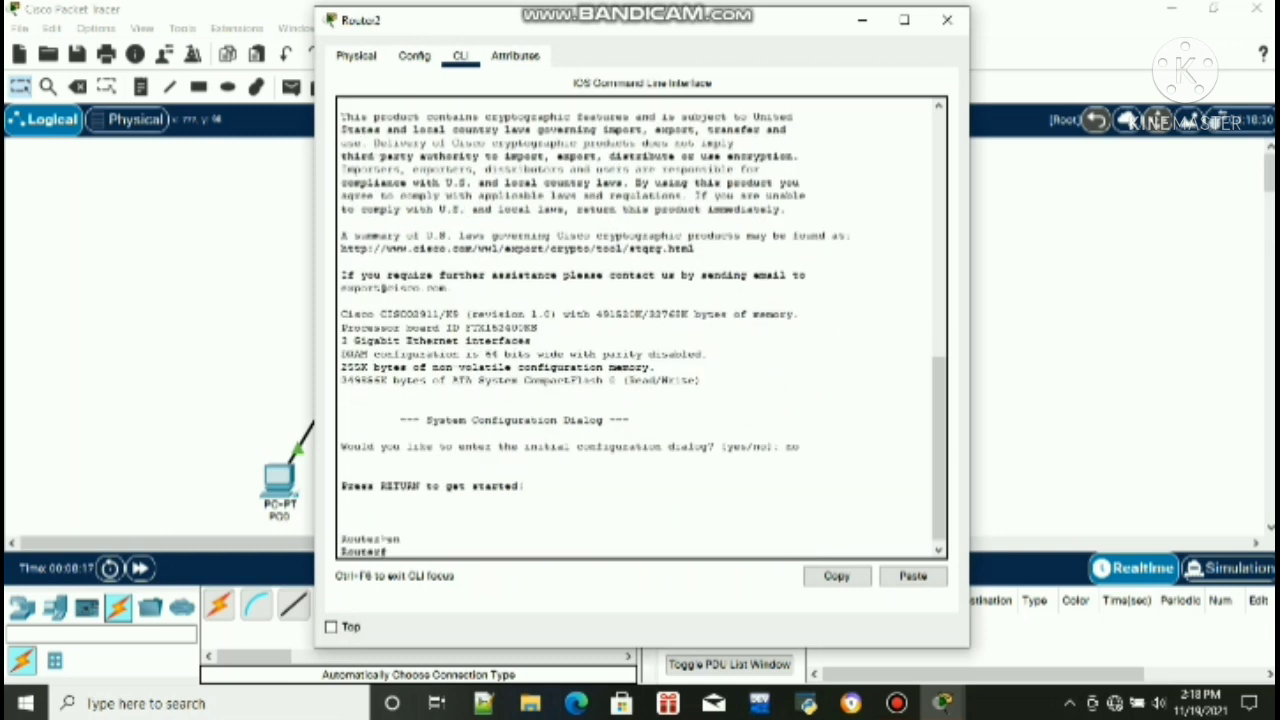
type("conf t")
key("Return")
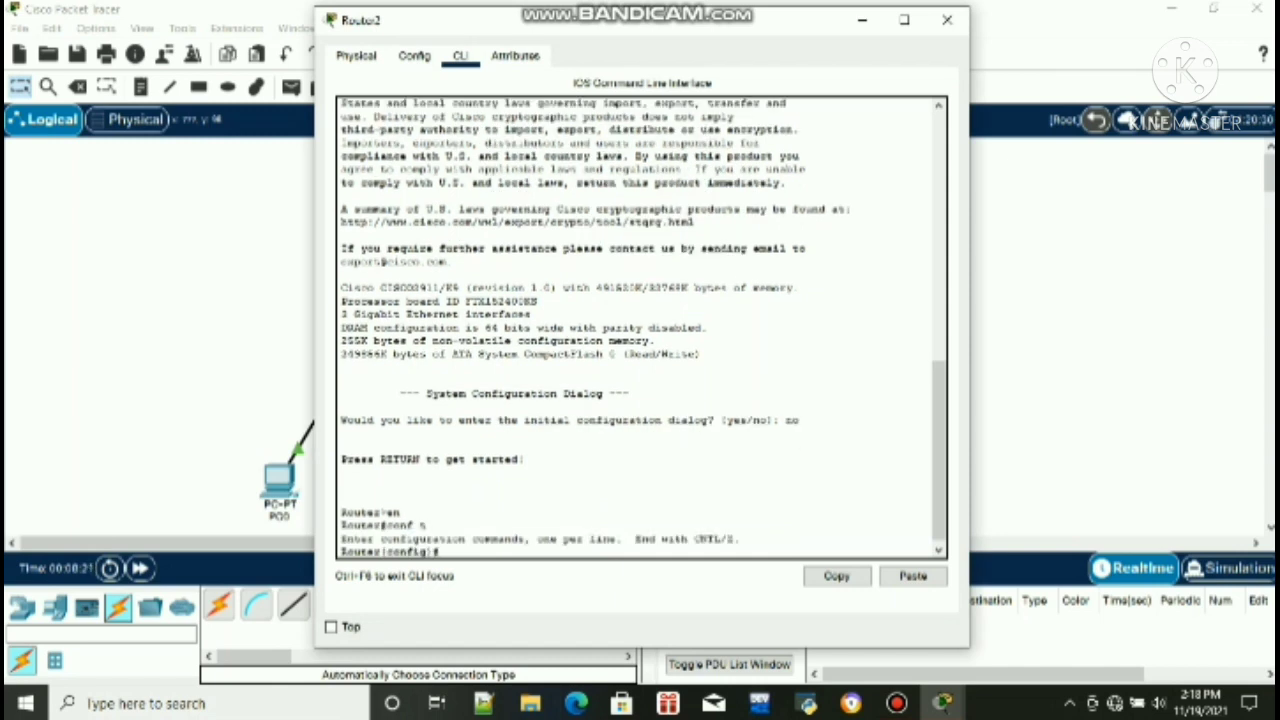
Enable interface gig0/0 on Router2 and assign it IP address 20.20.20.2 with mask 255.255.255.0
type("int gig")
type("0/0")
key("Return")
type("no sh")
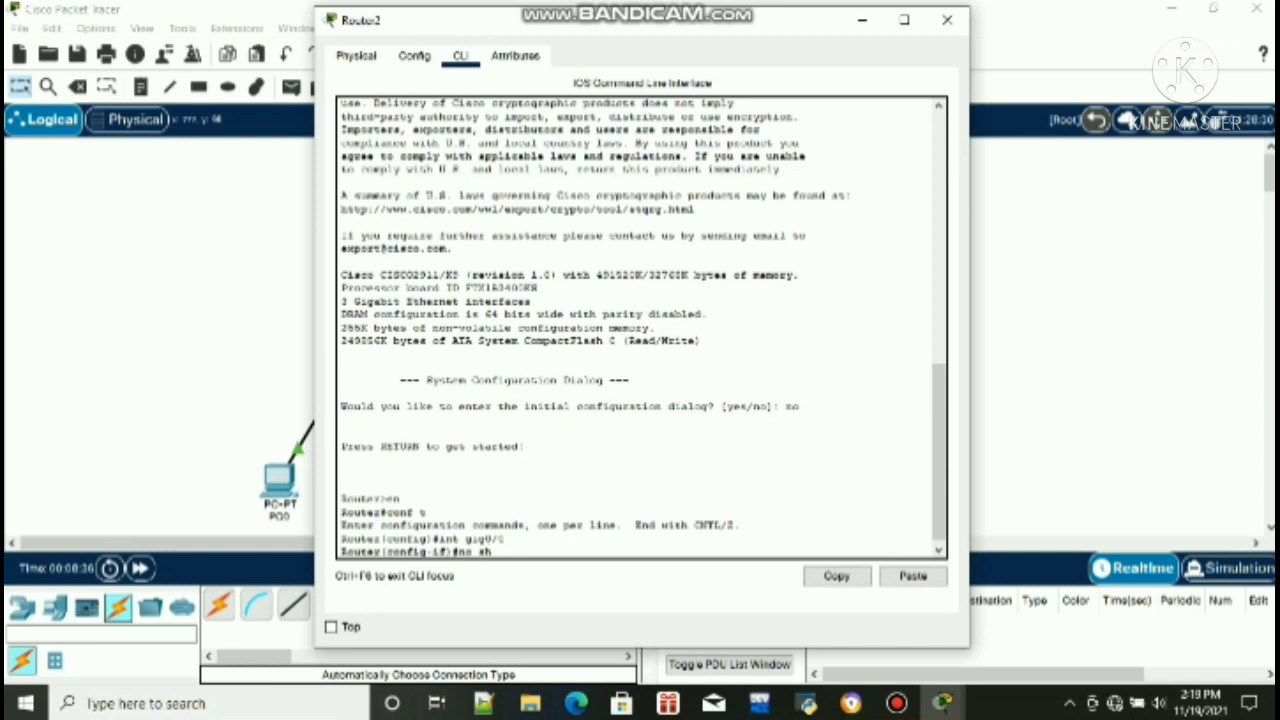
key("Return")
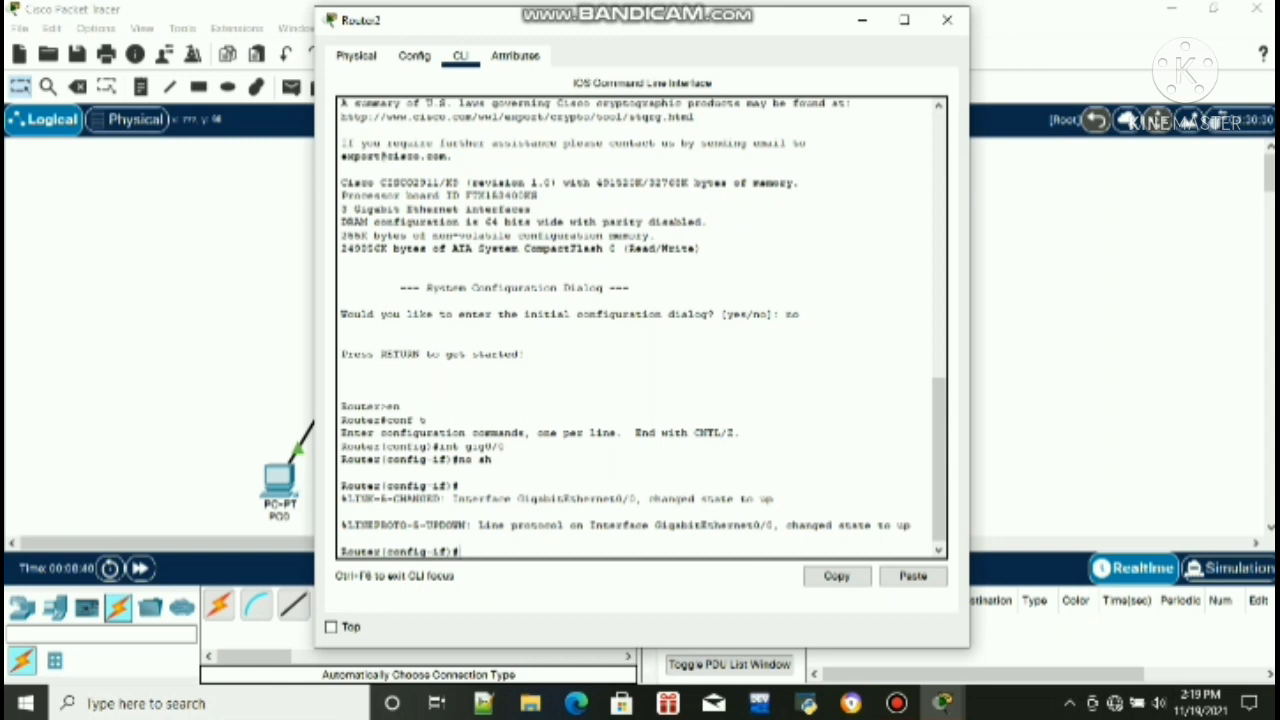
type("ip add 20.20.20.2")
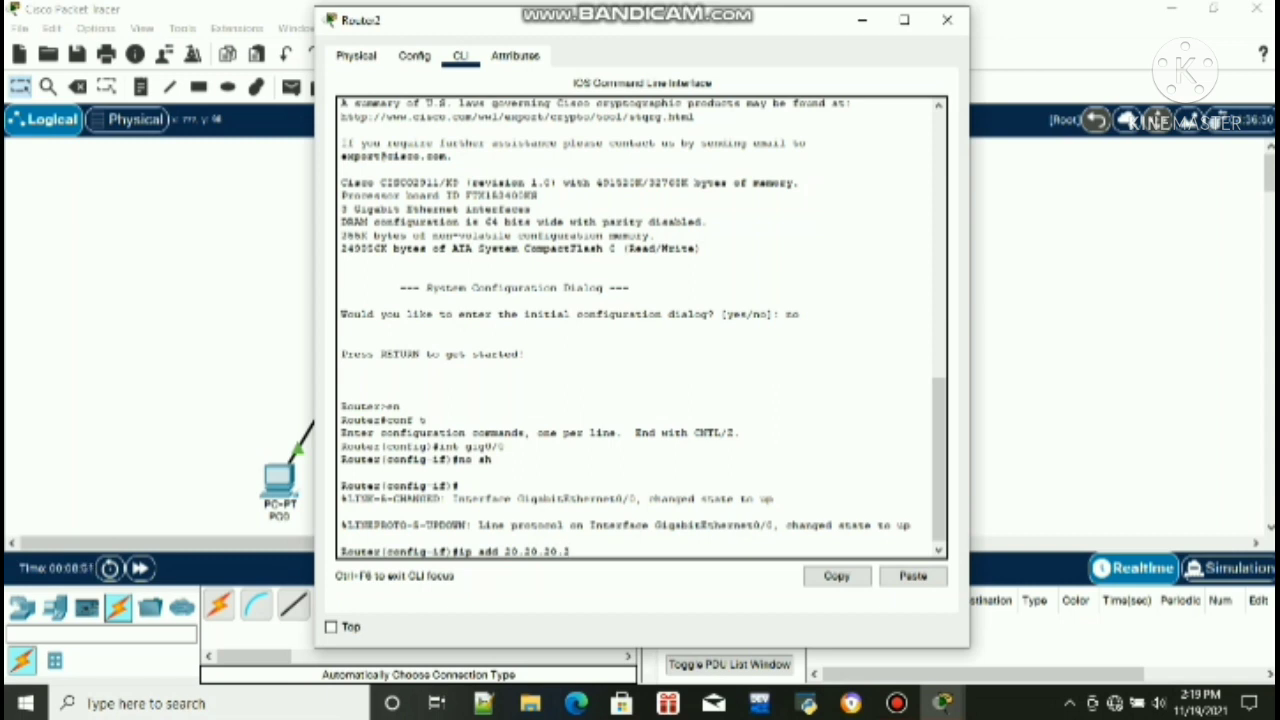
type(" 255.255.255.0")
key("Return")
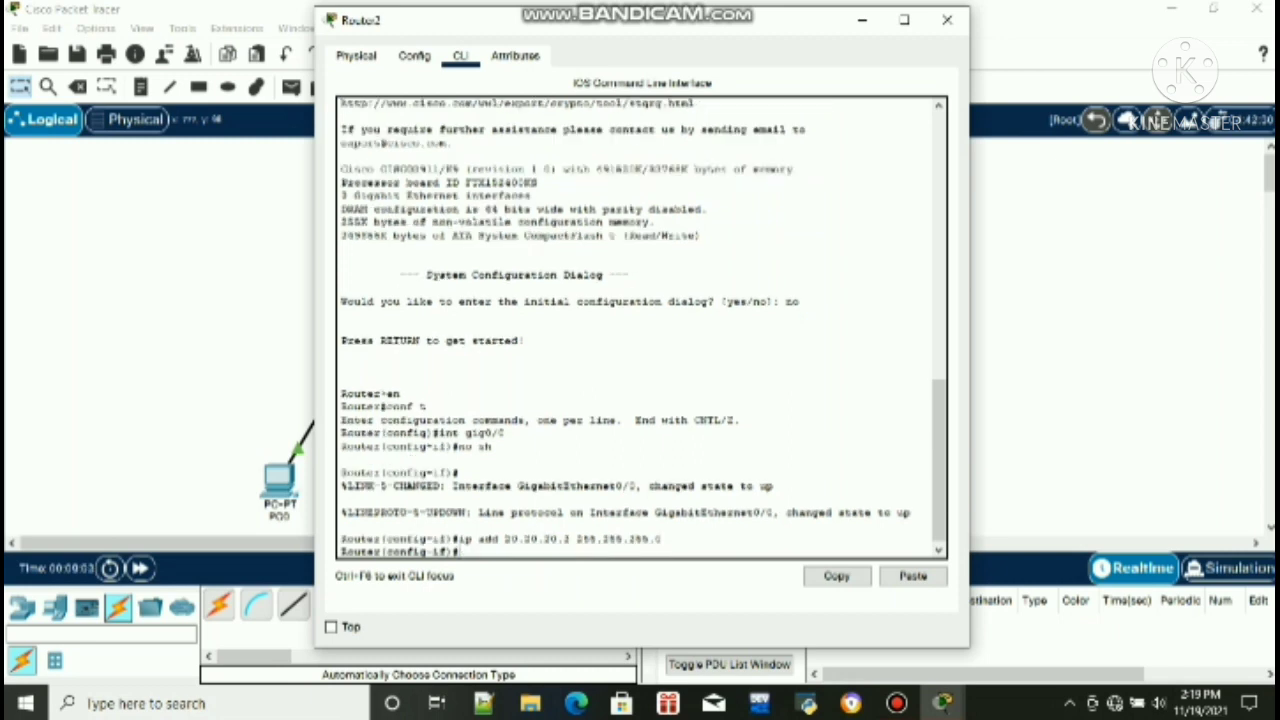
Enter interface gig0/1 on Router2 and enable it with the no sh command
type("int gig")
key("BackSpace")
type("0/1")
key("Return")
type("no sh")
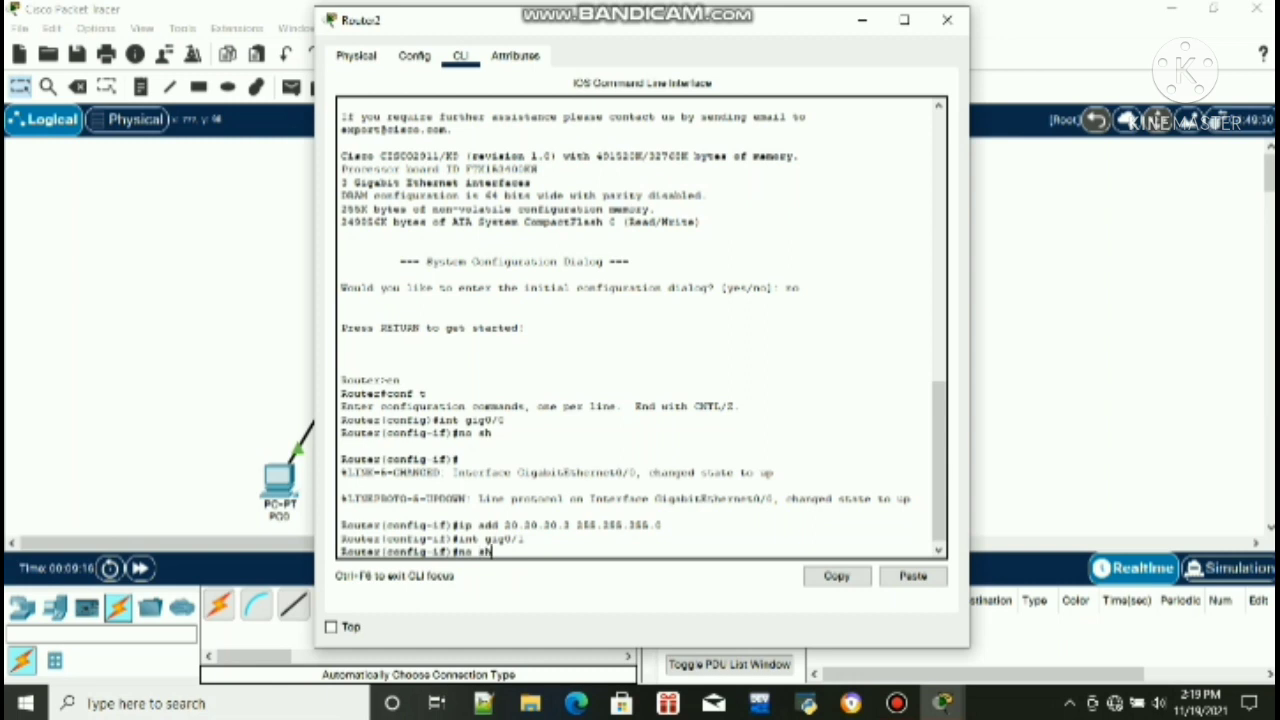
key("Return")
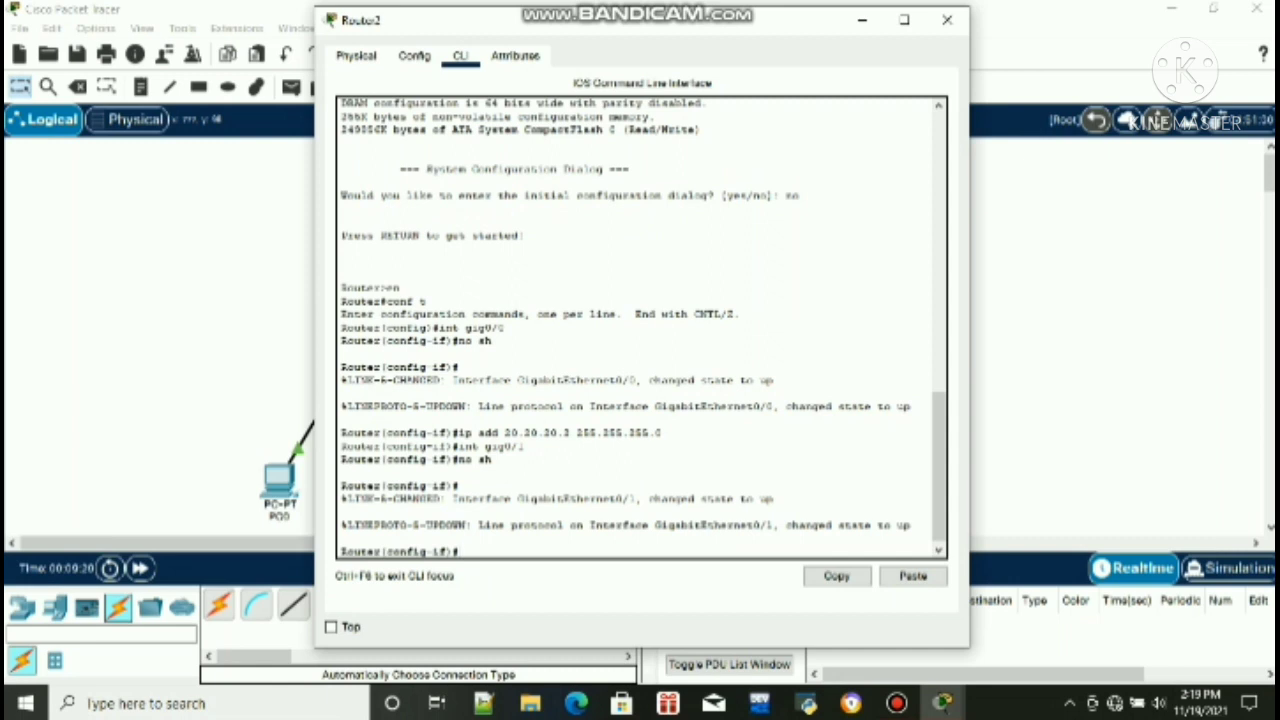
Assign IP address 192.168.3.1 with mask 255.255.255.0 to interface gig0/1 on Router2
type("ip add 192.168.3.1 255")
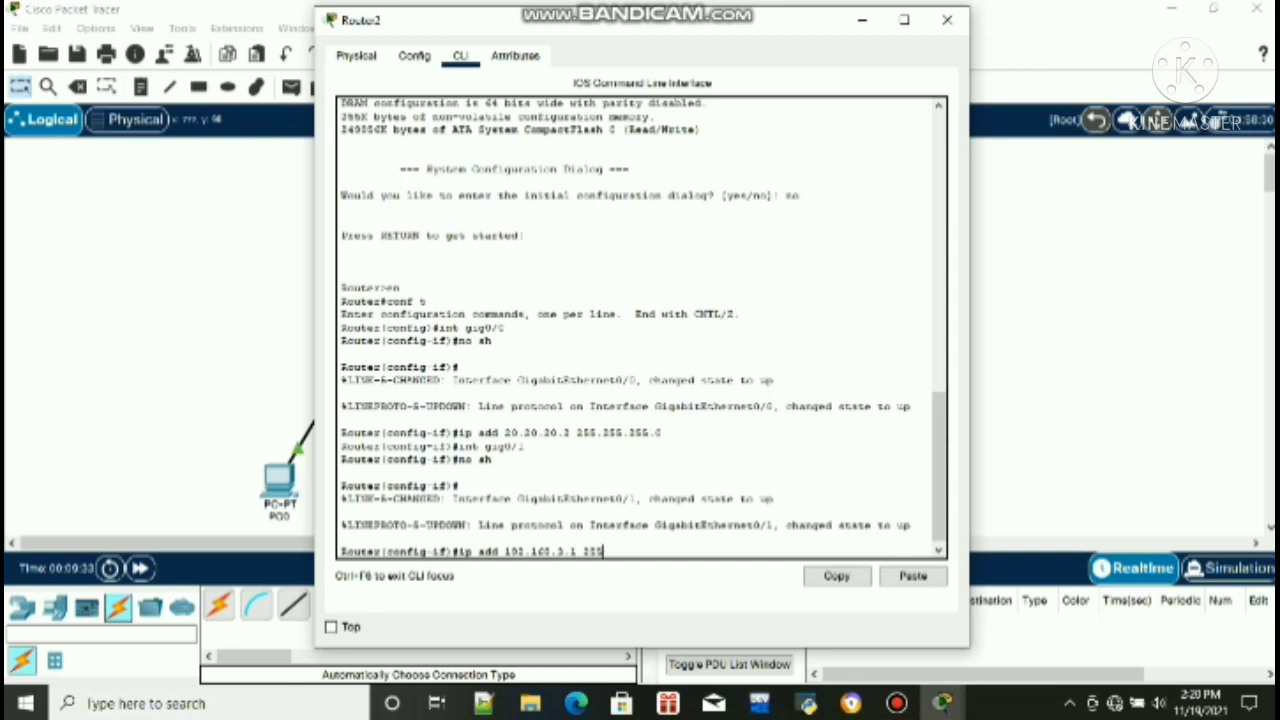
type(".255.255.")
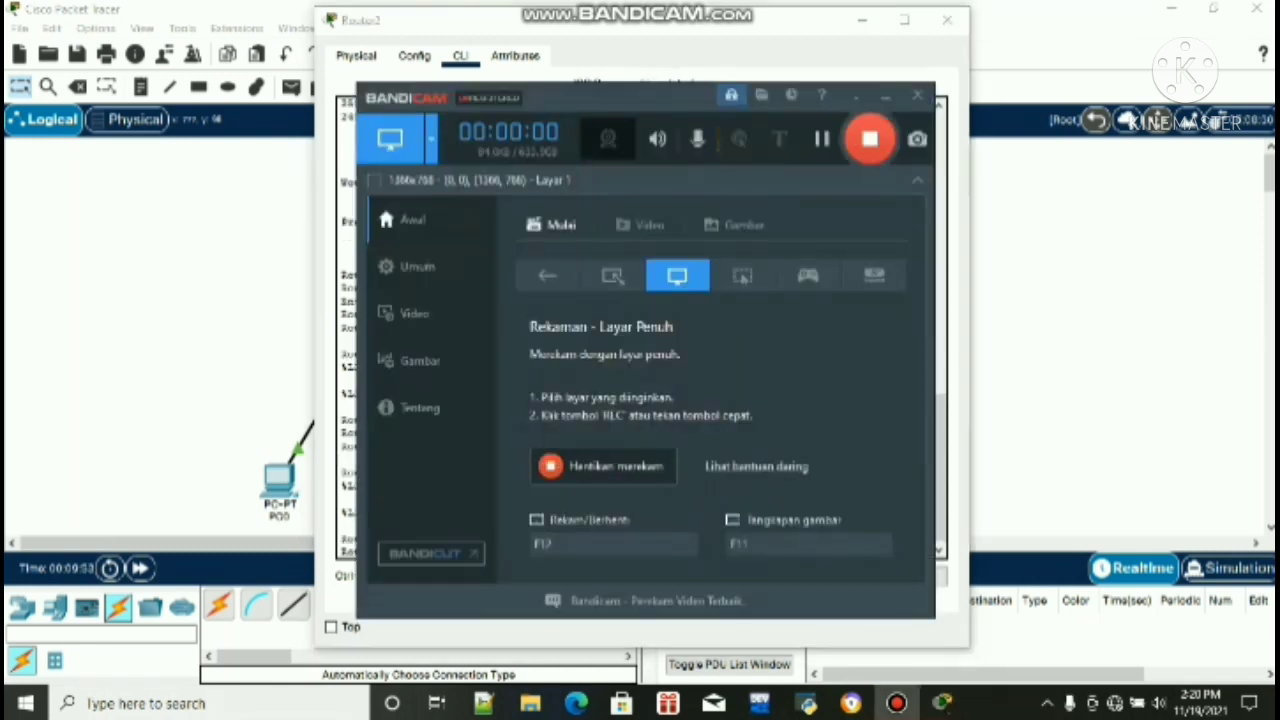
left_click(897, 703)
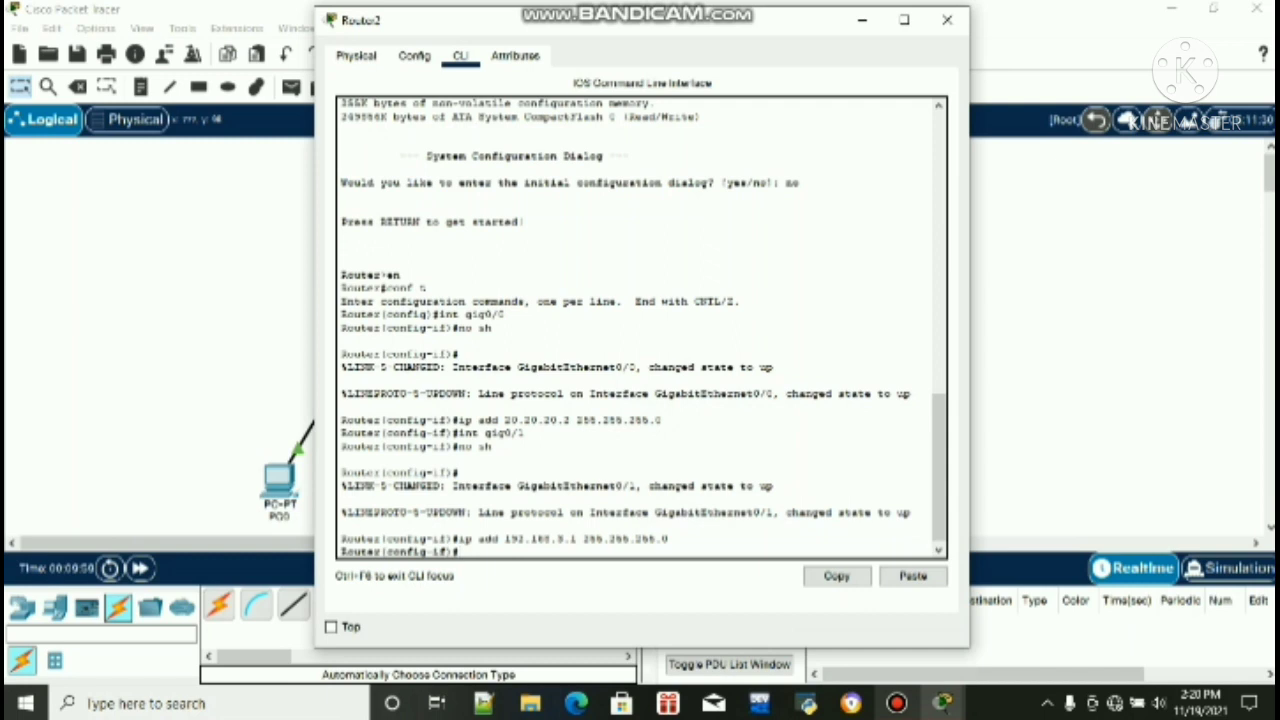
Create the DHCP pool dhcp3 on Router2 and set its default router to 192.168.3.1
type("ip dhcp po")
type("ol dh")
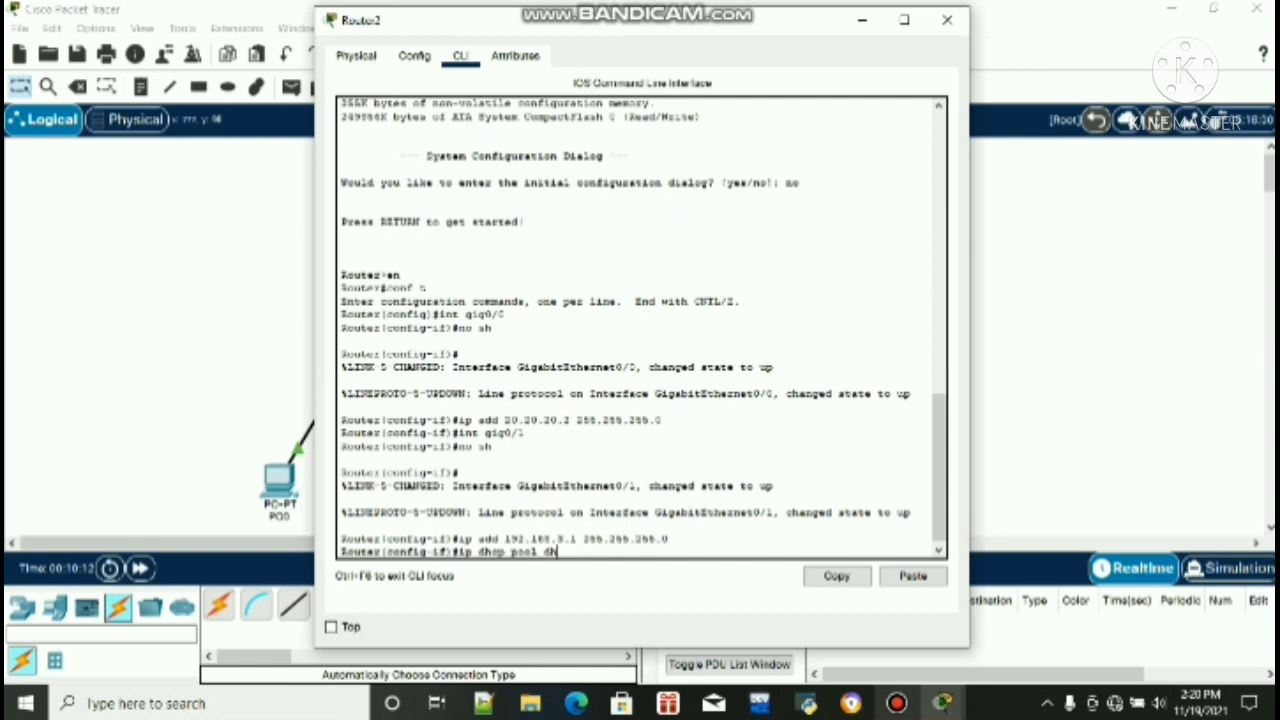
type("cp3")
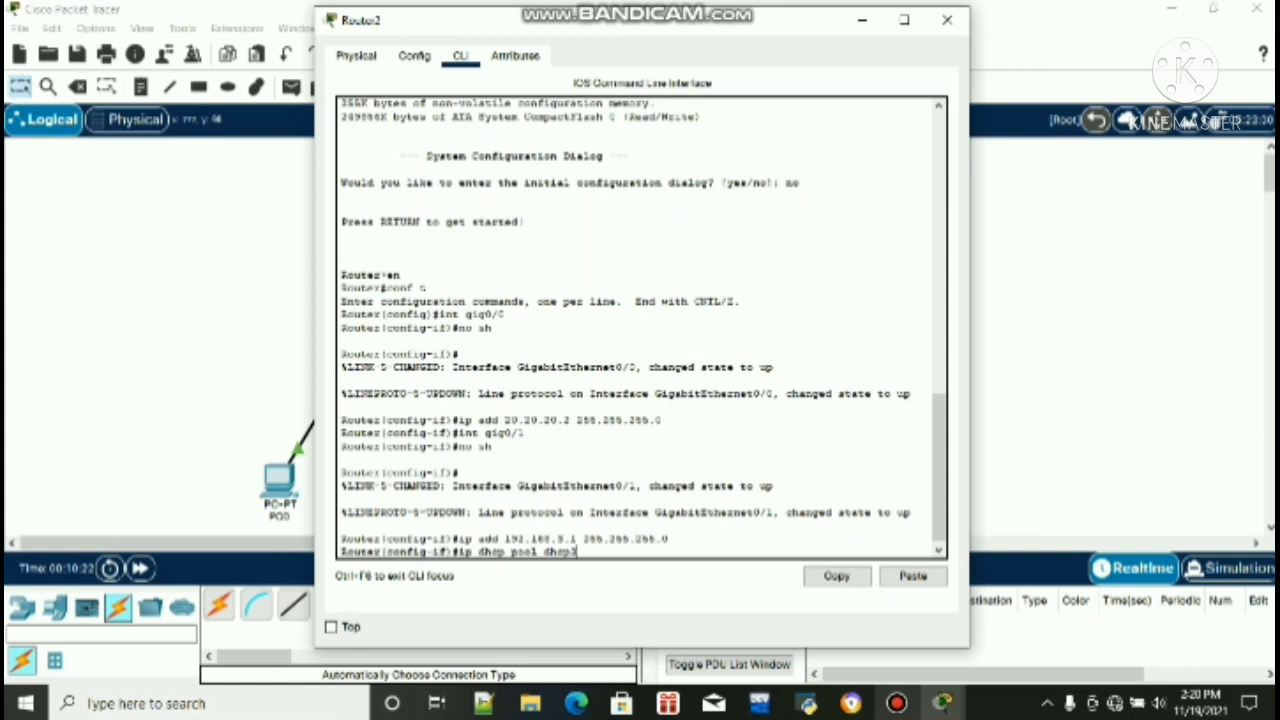
key("Return")
type("de")
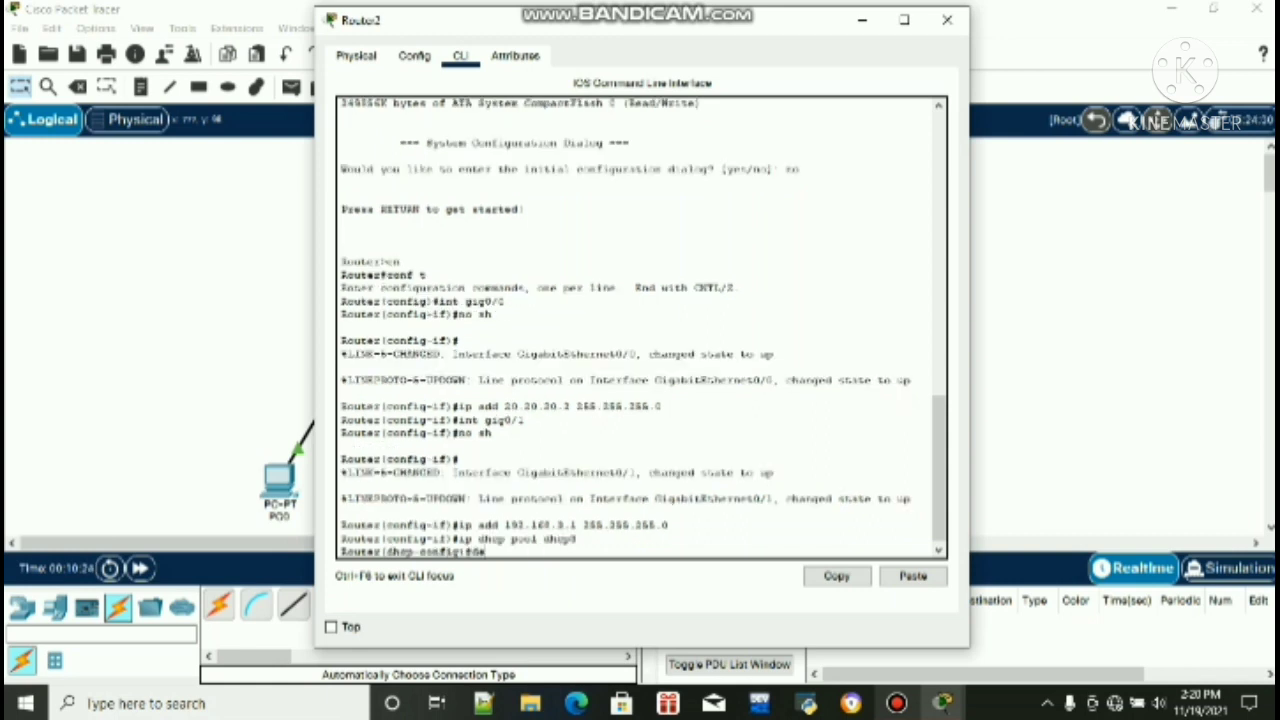
type("fa")
type("ult-rou")
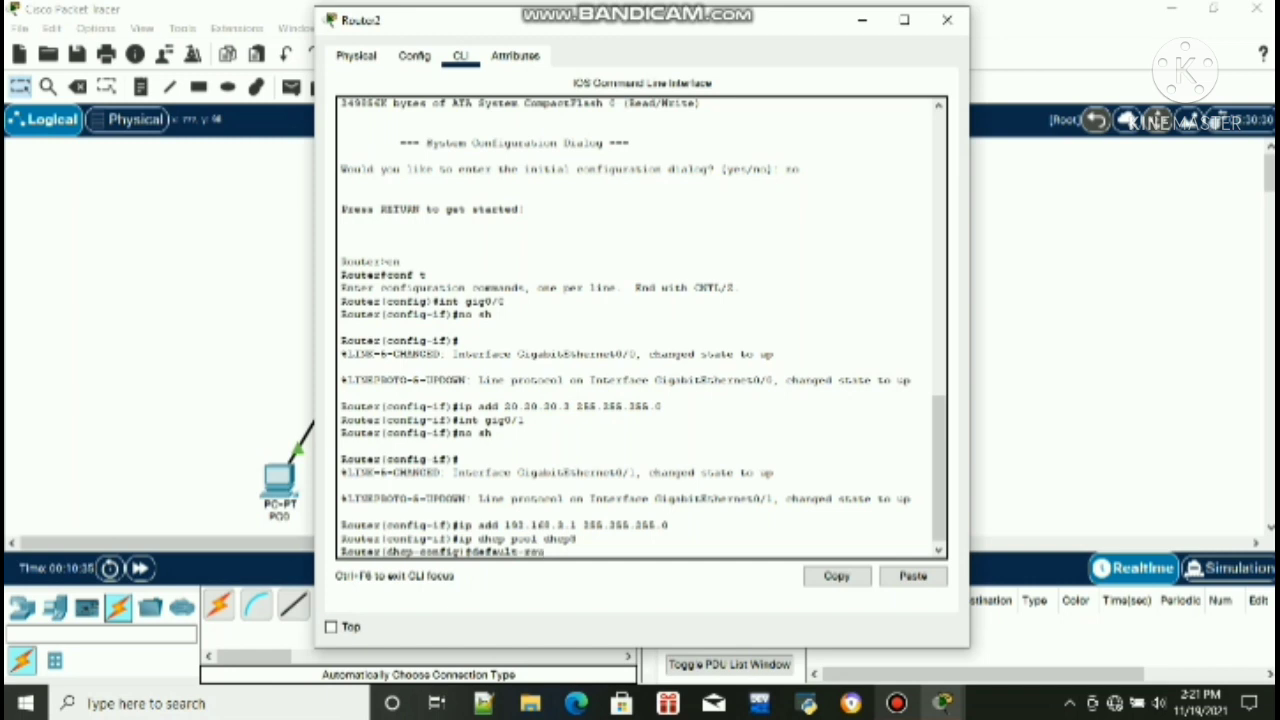
type("ter 192.168.3.1")
key("Return")
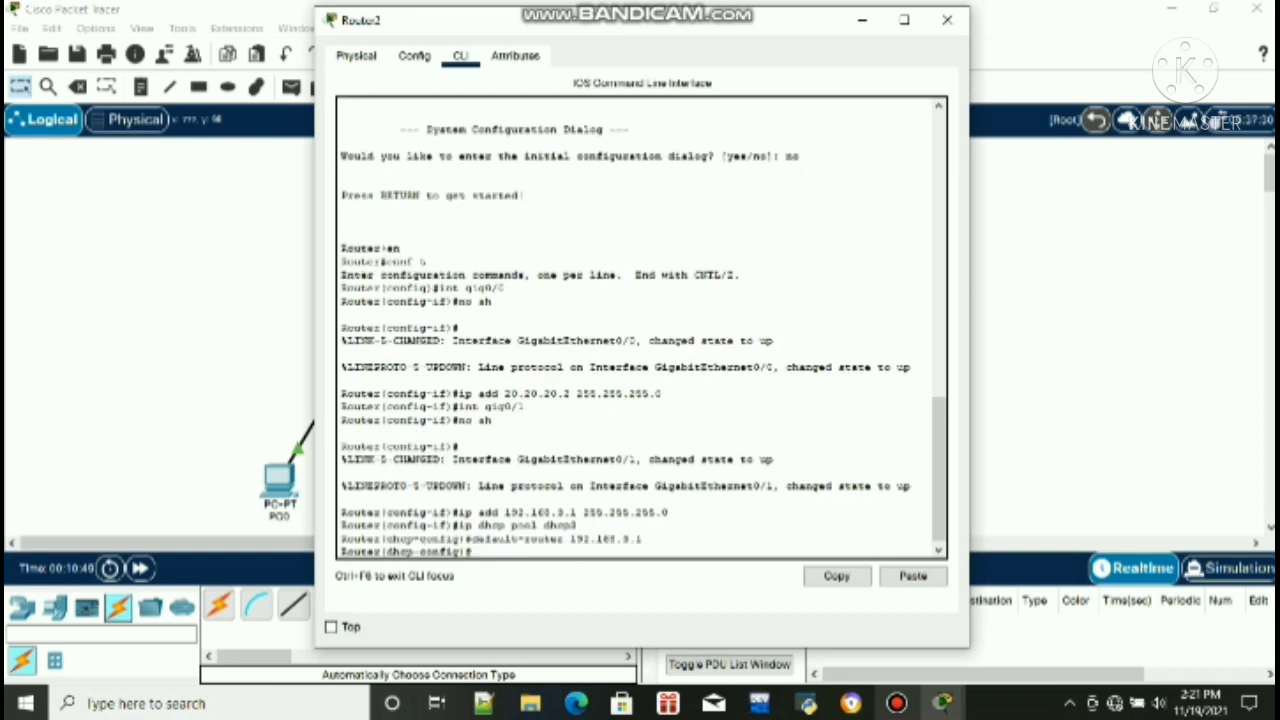
Set the dhcp3 pool's network to 192.168.3.0 with mask 255.255.255.0
type("network 192.168")
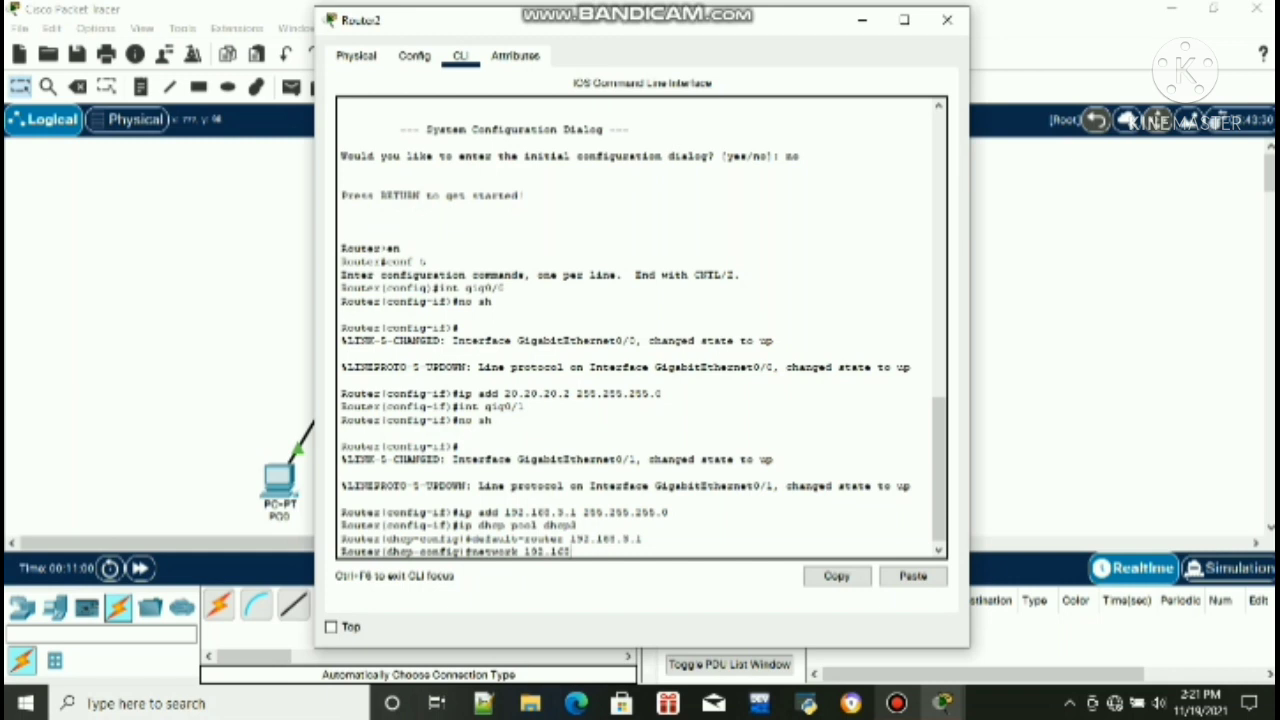
type(".3.0 255.255.255")
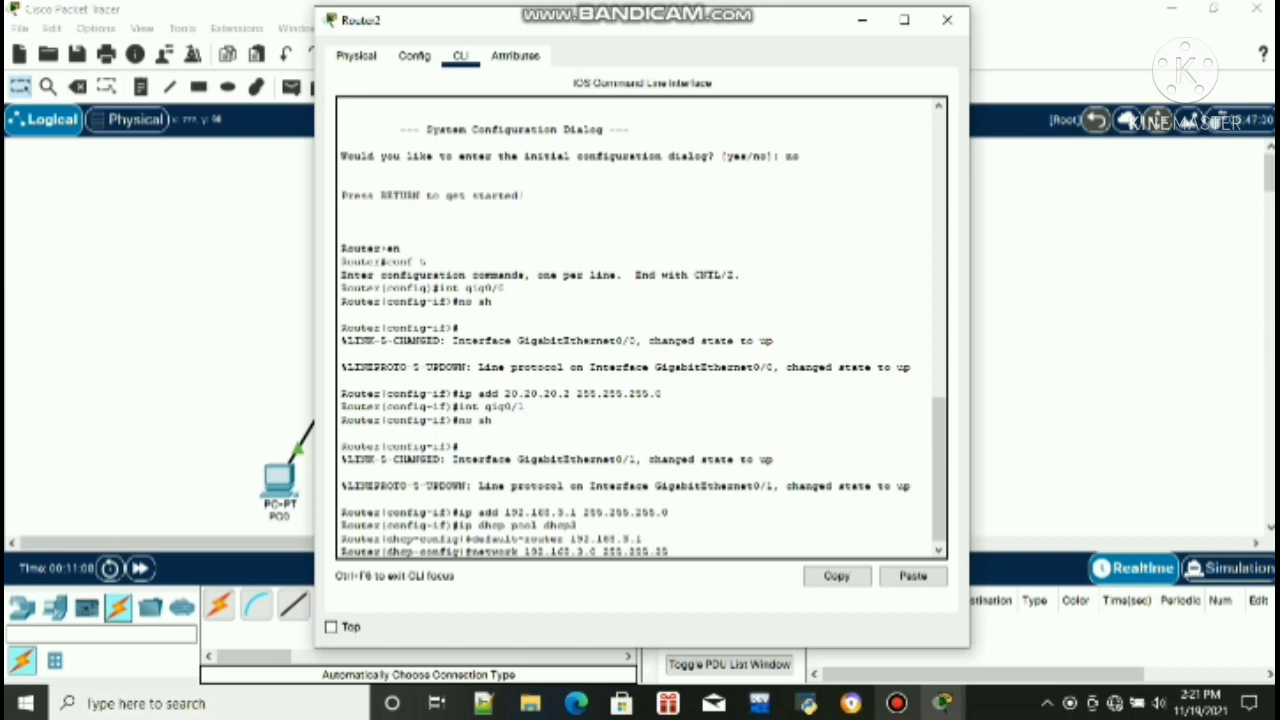
type(".0")
key("Return")
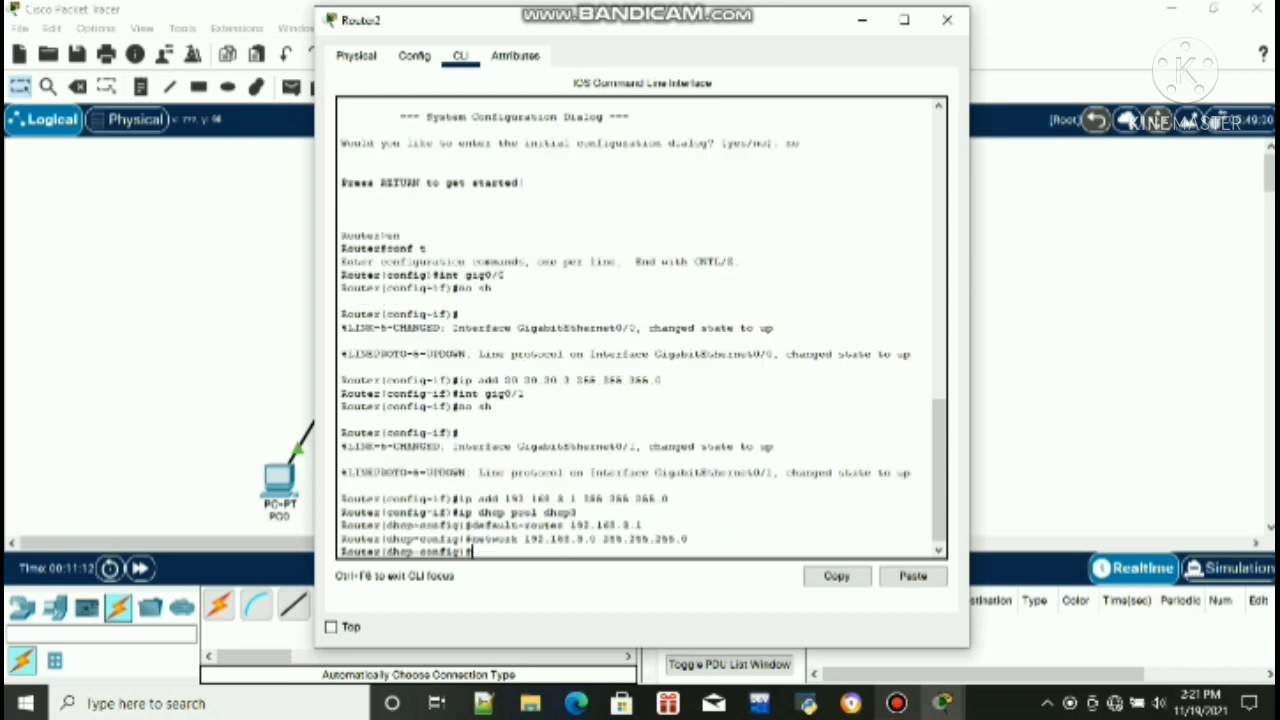
Exclude 192.168.3.1 from Router2's DHCP assignments and close the router's configuration window
type("ip dhcp")
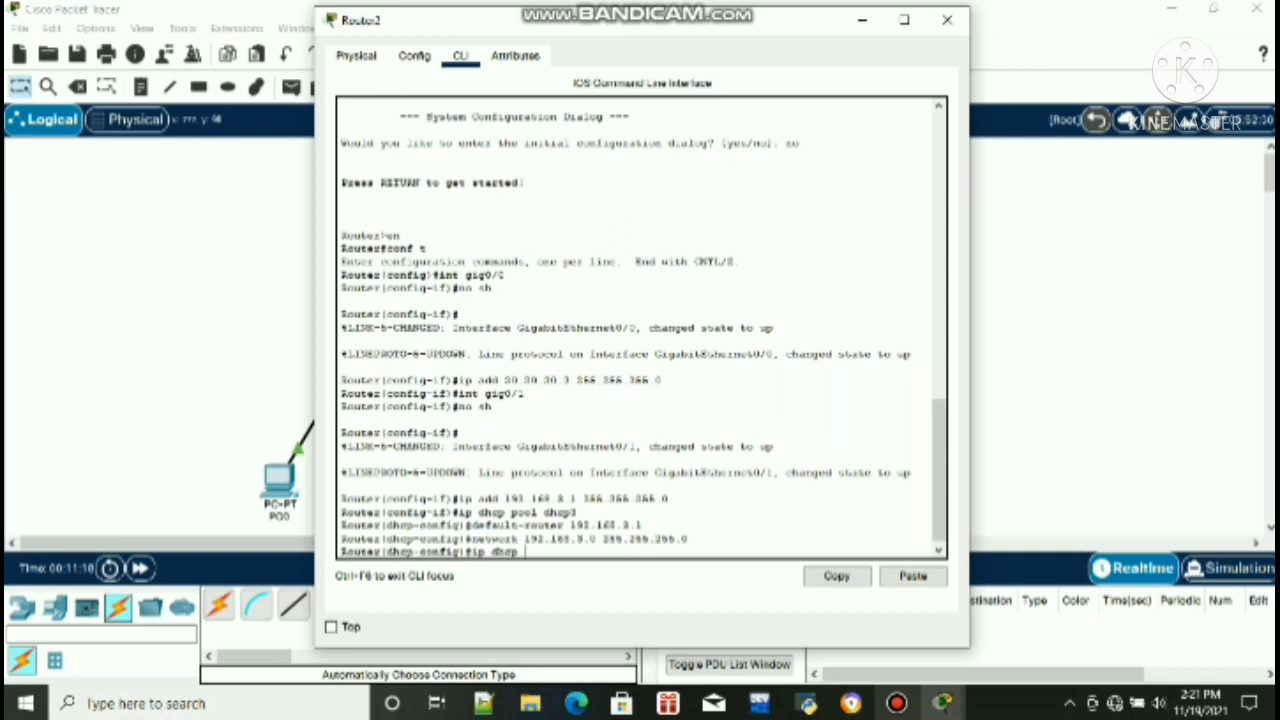
type(" 3")
key("BackSpace")
type("excluded-address")
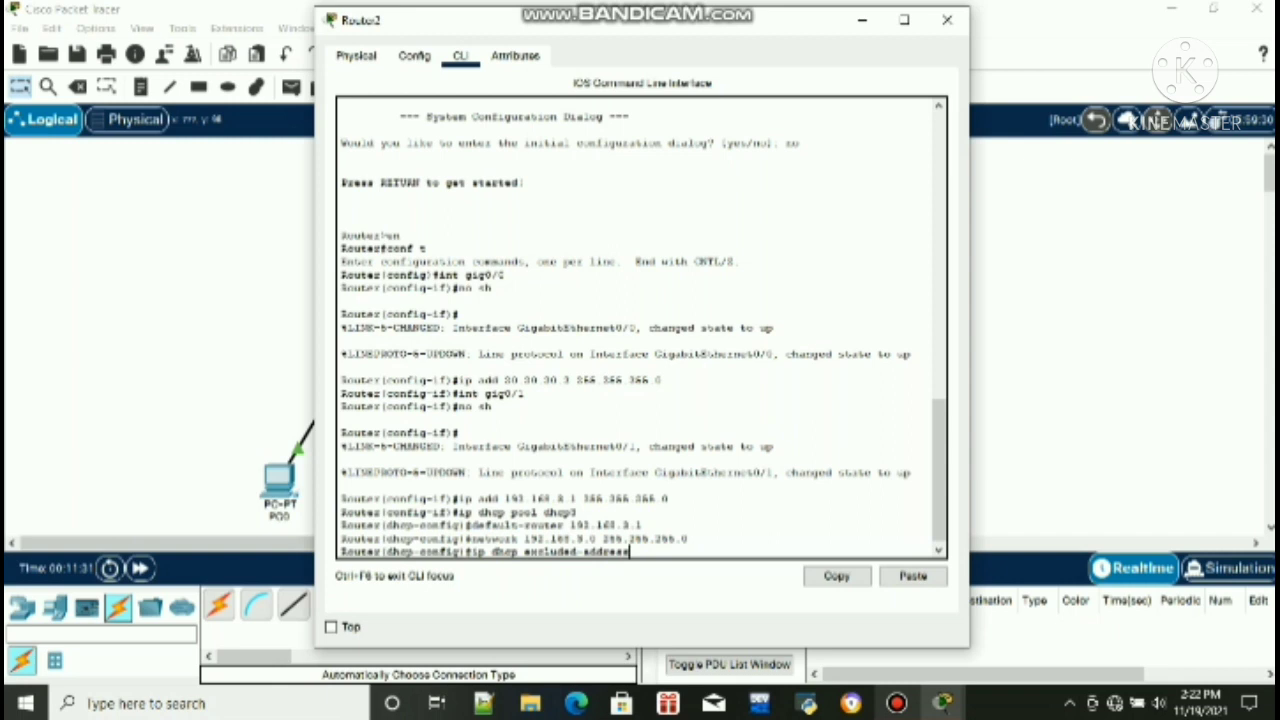
type(" 192.168.3.1")
key("Return")
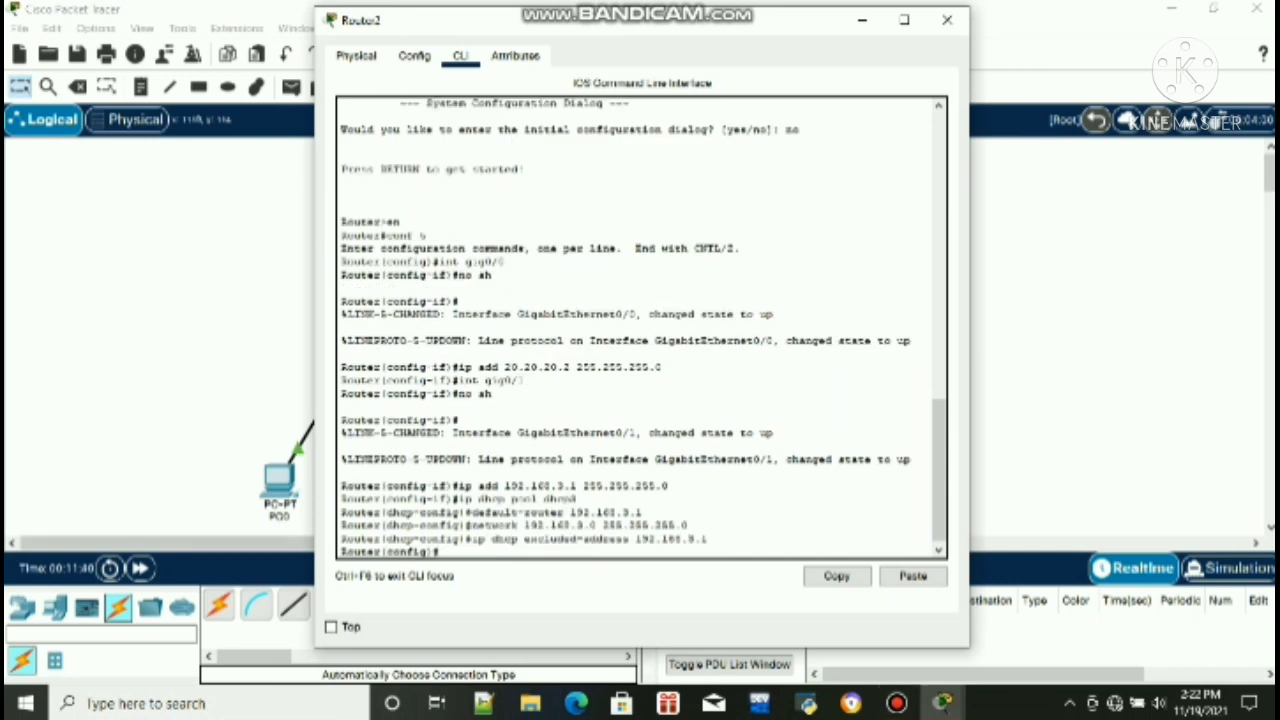
left_click(947, 19)
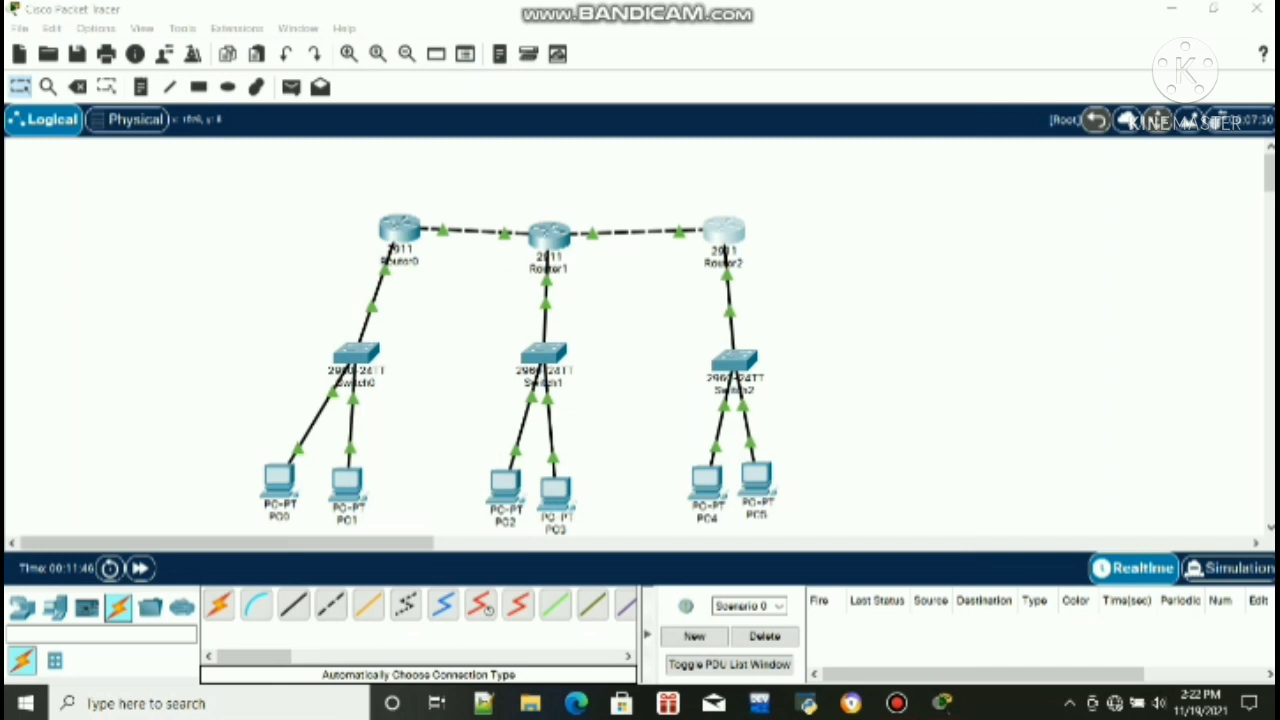
Open Router0's command line and start OSPF routing with process ID 10
left_click(399, 230)
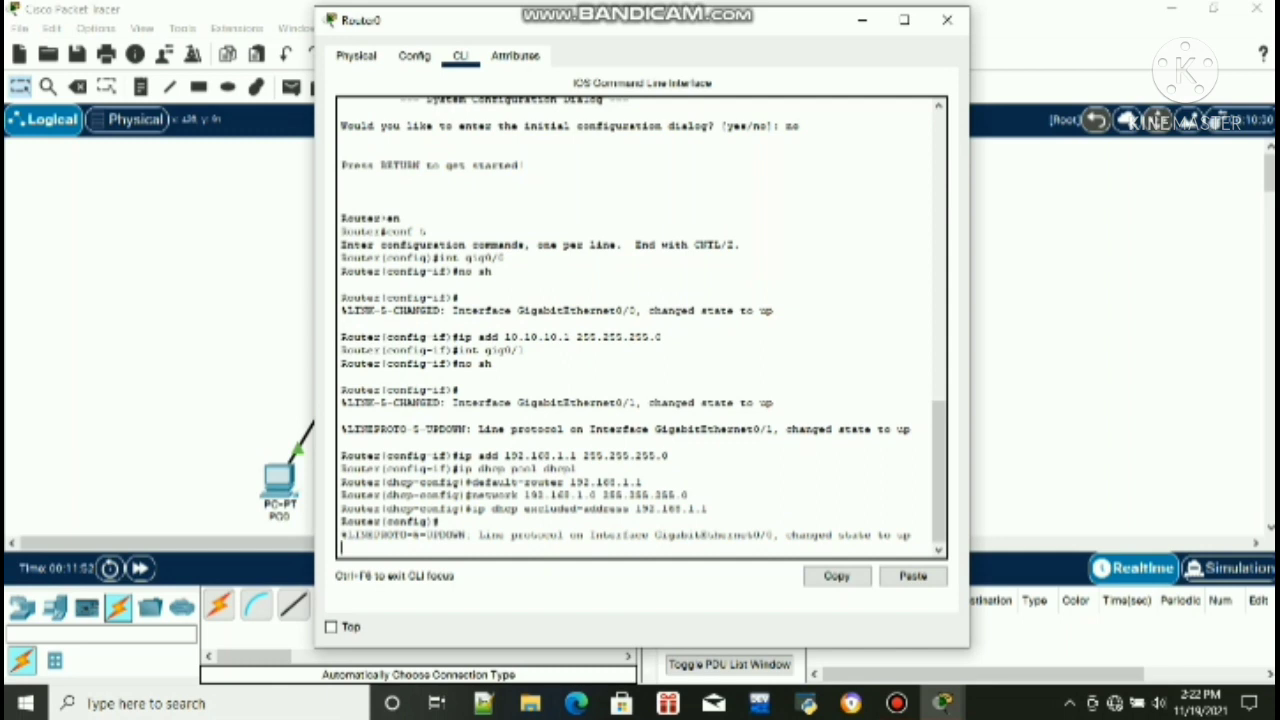
key("Return")
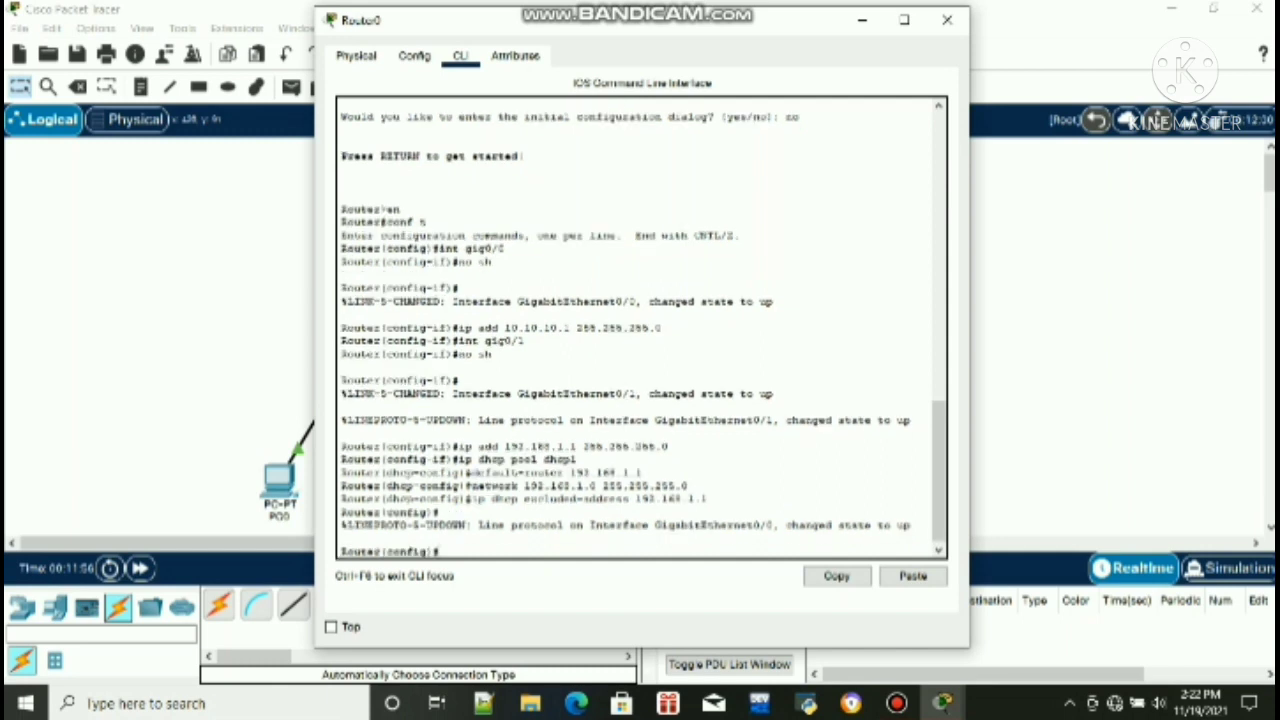
type("rout")
type("er ei")
type("pf 1")
type("0")
key("Return")
Add network 10.10.10.0 with wildcard mask 0.0.0.255 in area 0 to Router0's OSPF process
type("n")
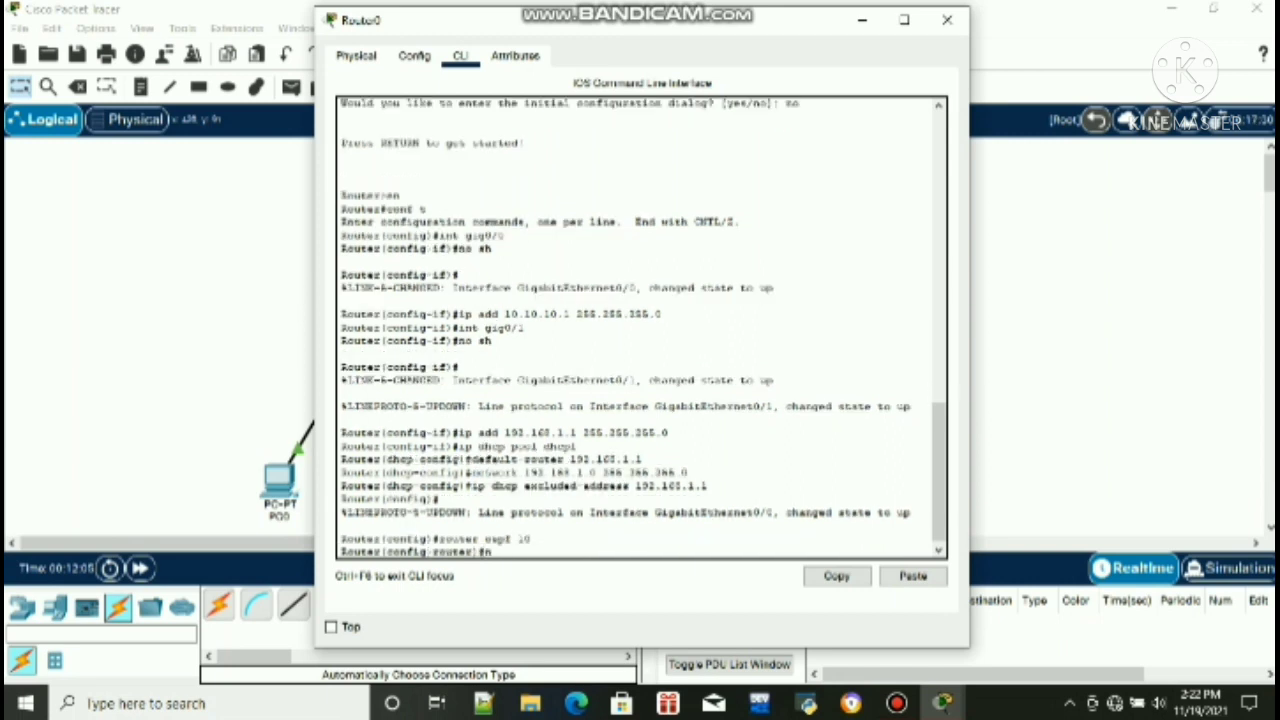
type("etwork 10.10.10")
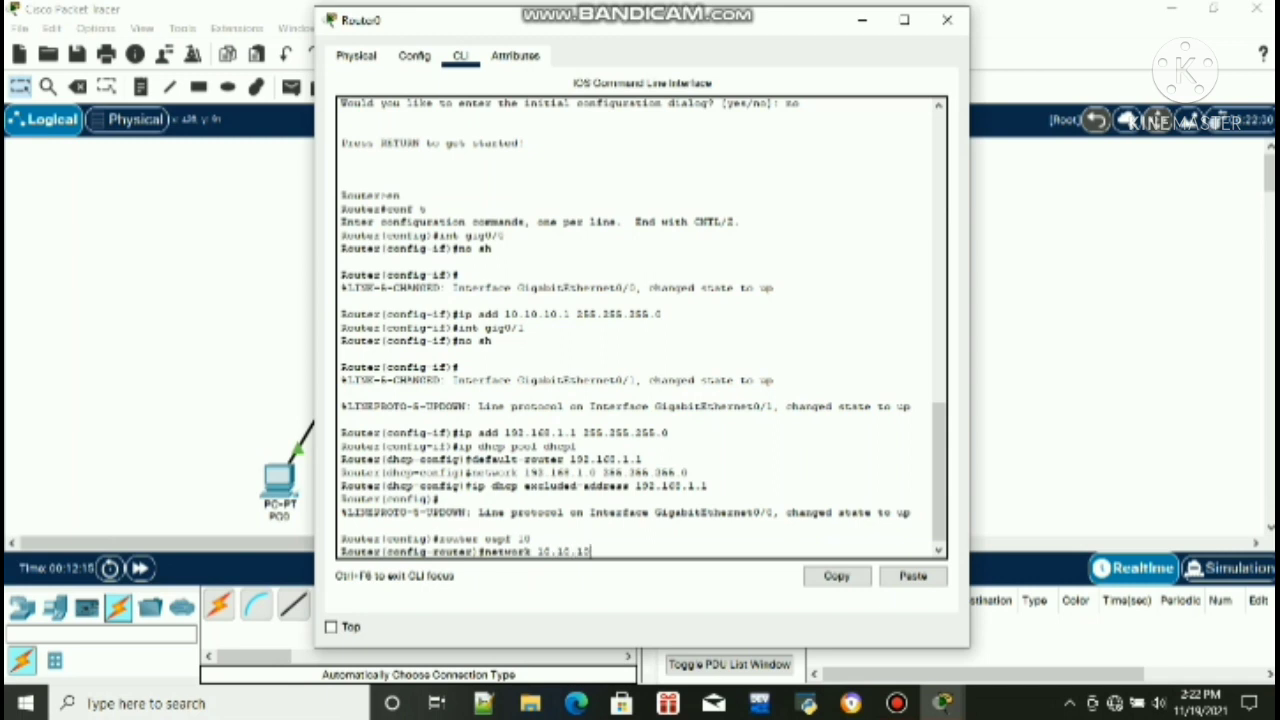
type(".0")
type(" 0.0")
type(".0")
type(".3")
type("55 are")
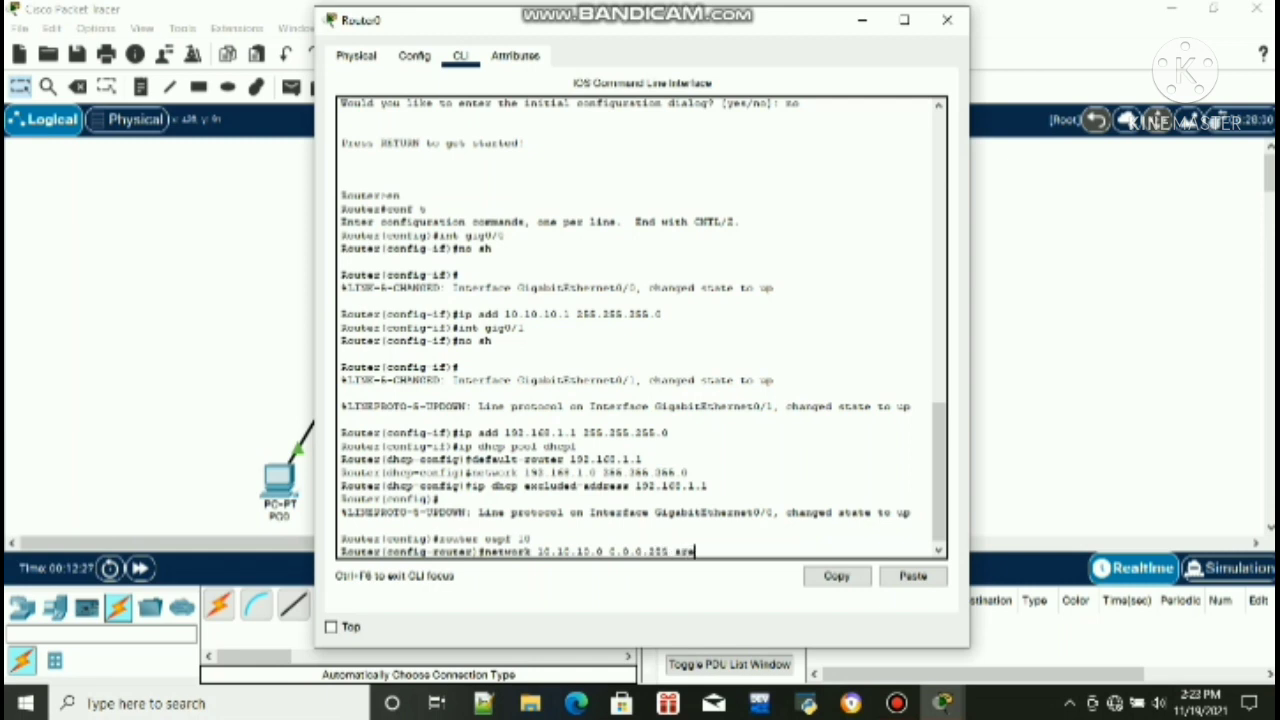
type("a 0")
key("Return")
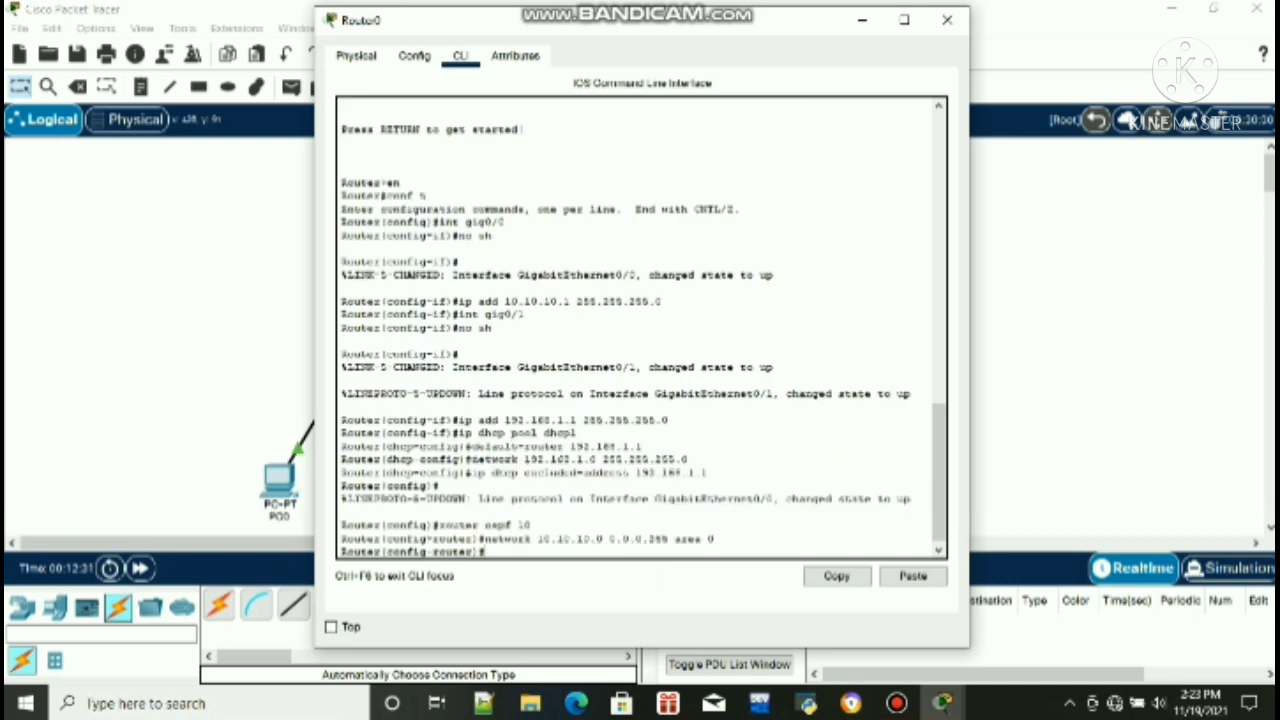
Add network 192.168.1.0 with wildcard mask 0.0.0.255 in area 0 to Router0's OSPF process
type("net")
type("work")
type(" 10")
type("2.1")
type("68")
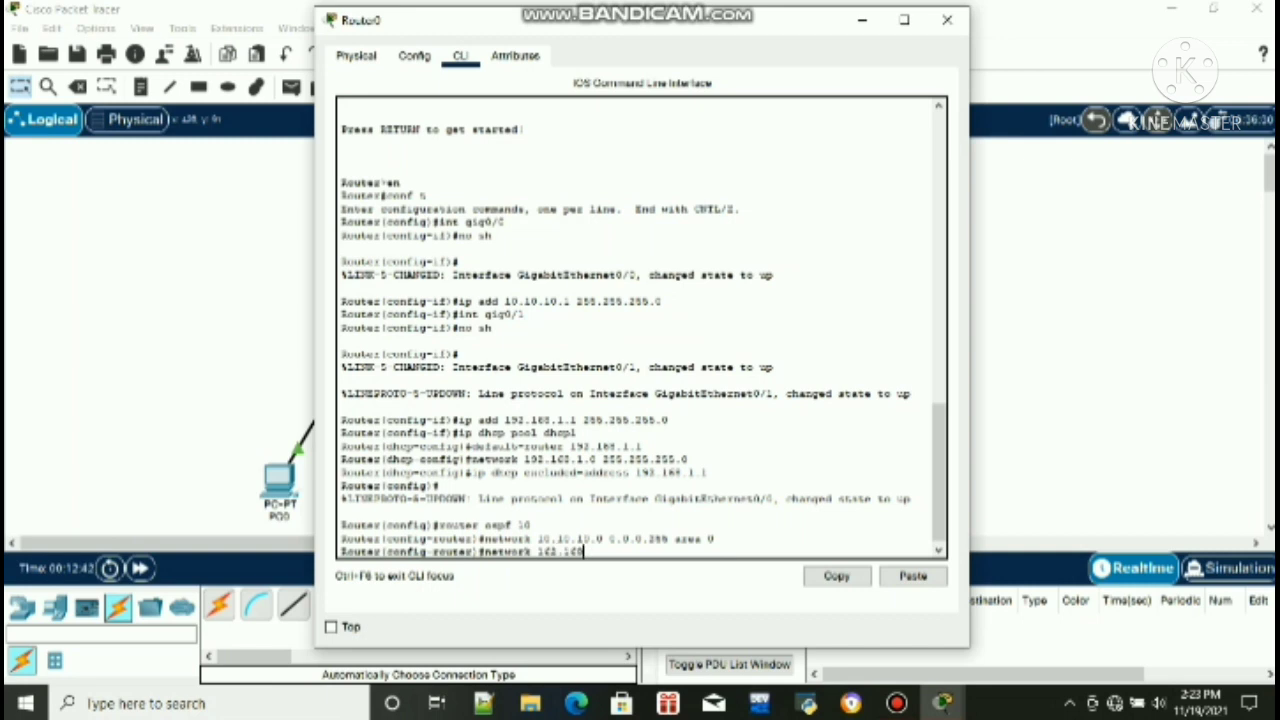
type(".1.0 0.0.0.255 ar")
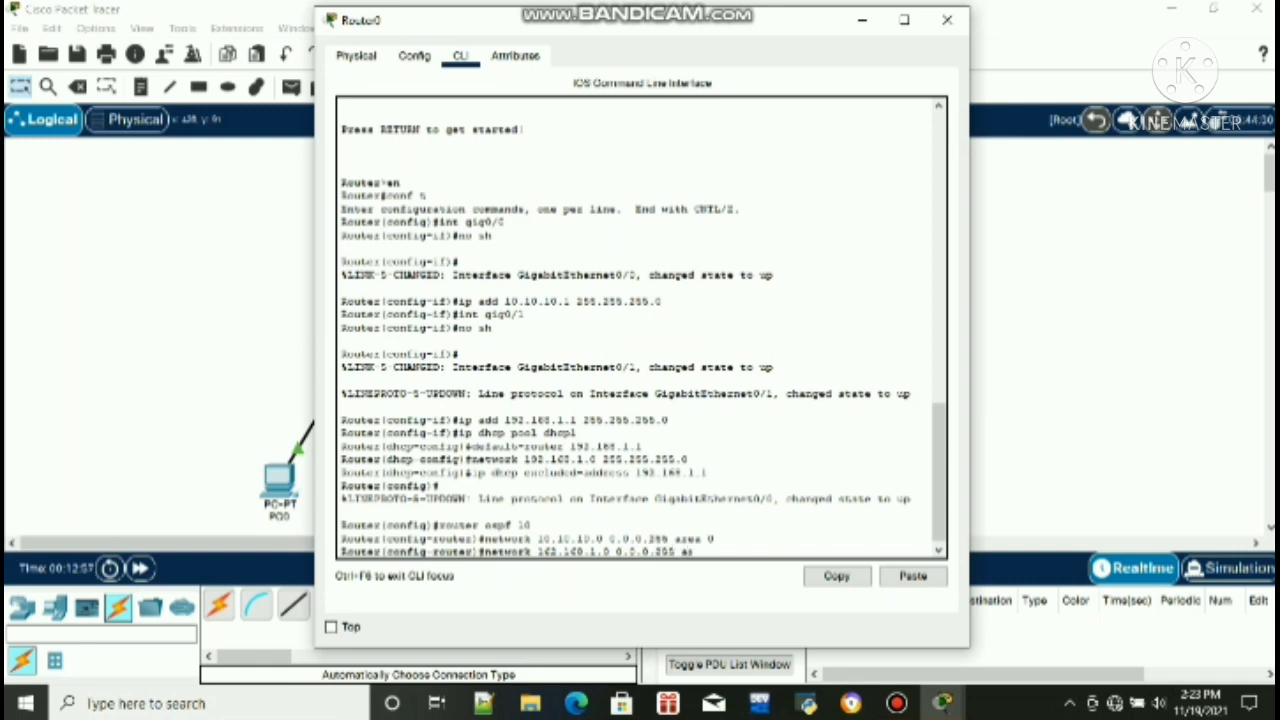
type("ea 0")
key("Return")
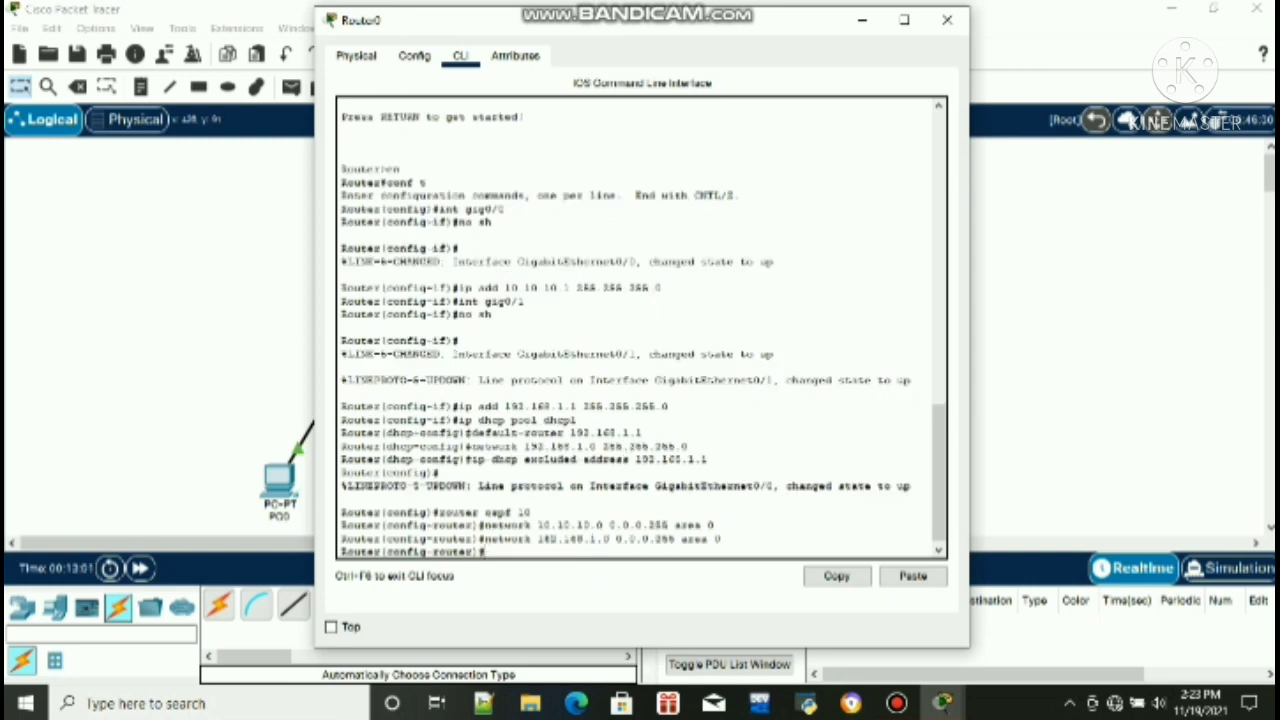
Leave configuration mode on Router0 with the end command and close its configuration window
type("end")
key("Return")
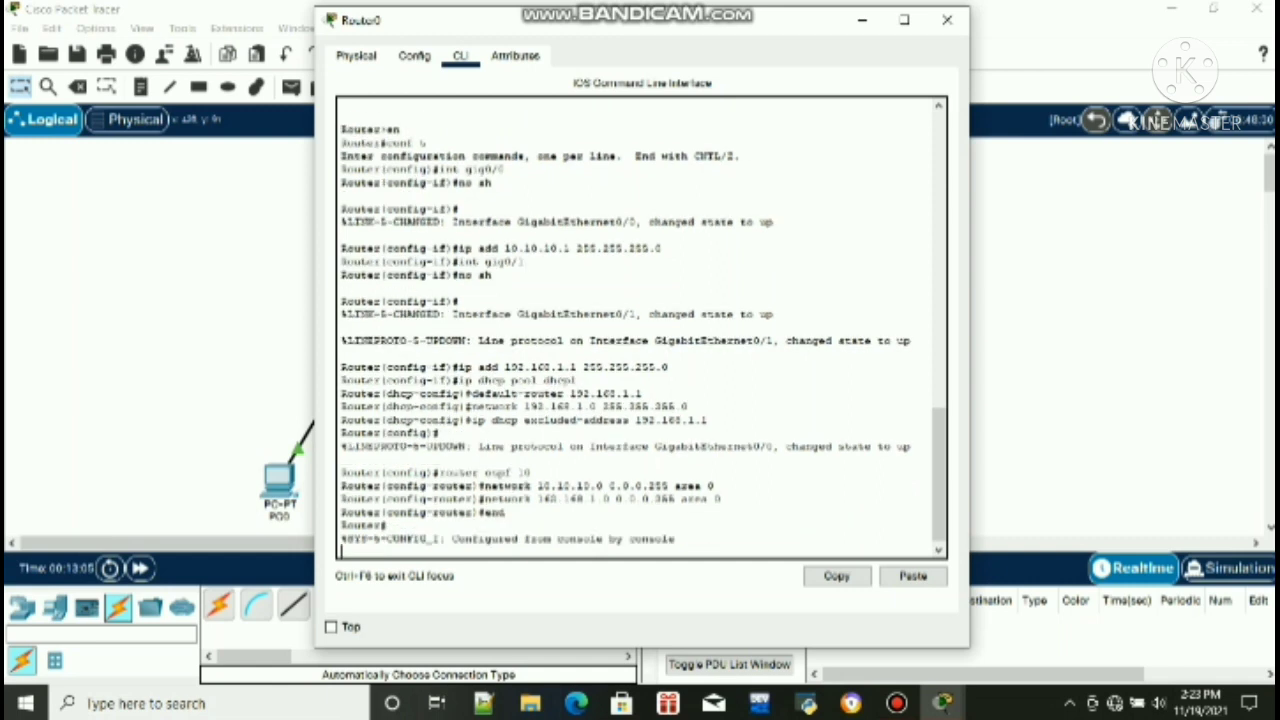
left_click(946, 19)
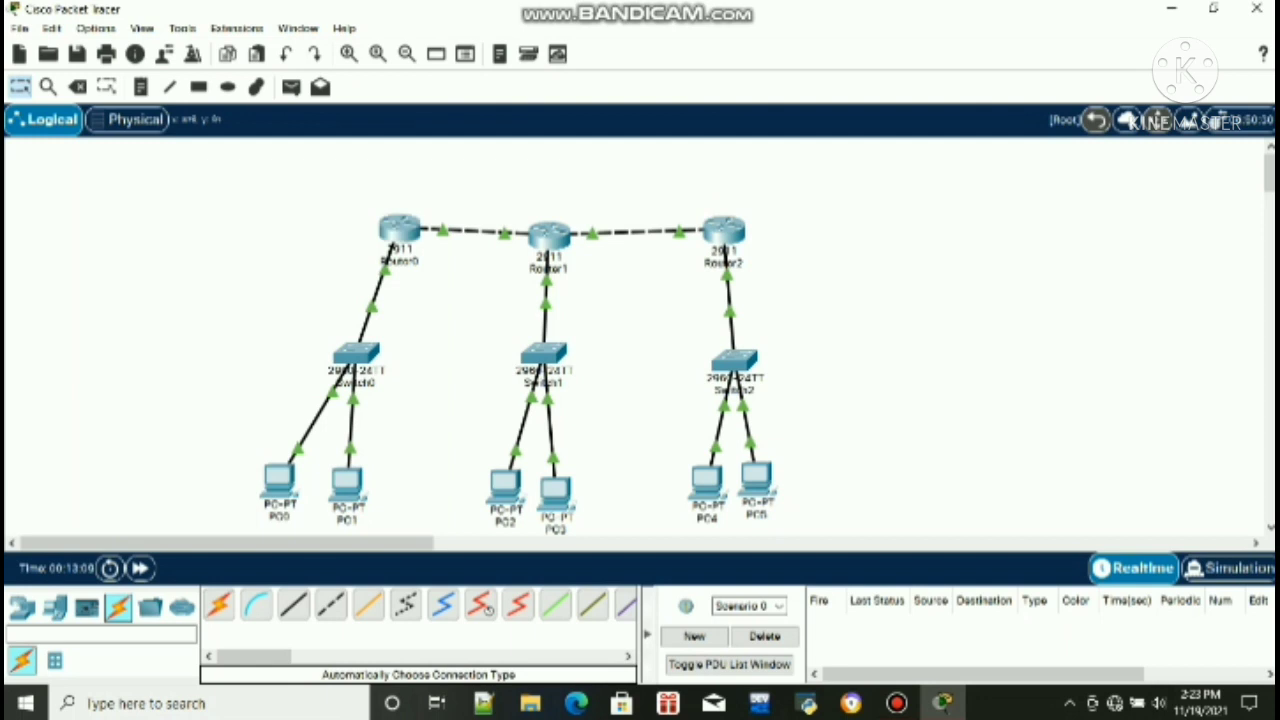
Start OSPF process 10 on Router1 and add network 10.10.10.0 with wildcard mask 0.0.0.255 in area 0
left_click(549, 236)
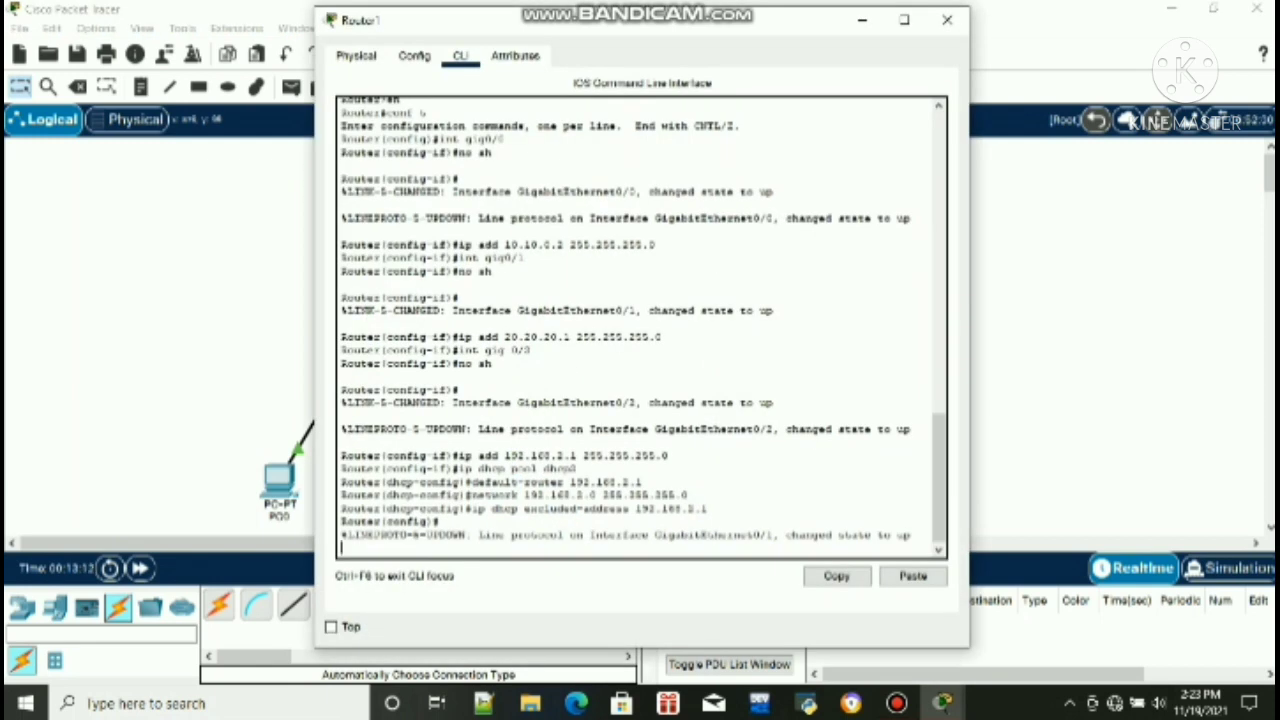
key("Return")
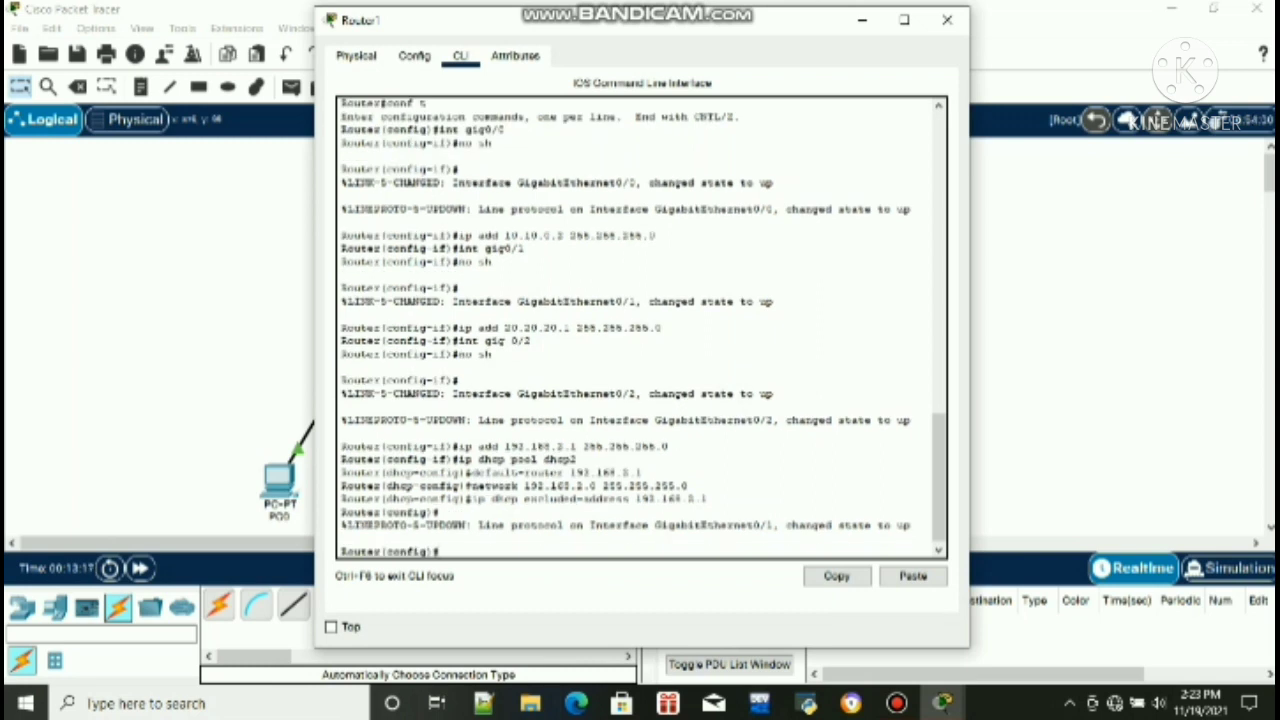
type("router ospf 10")
key("Return")
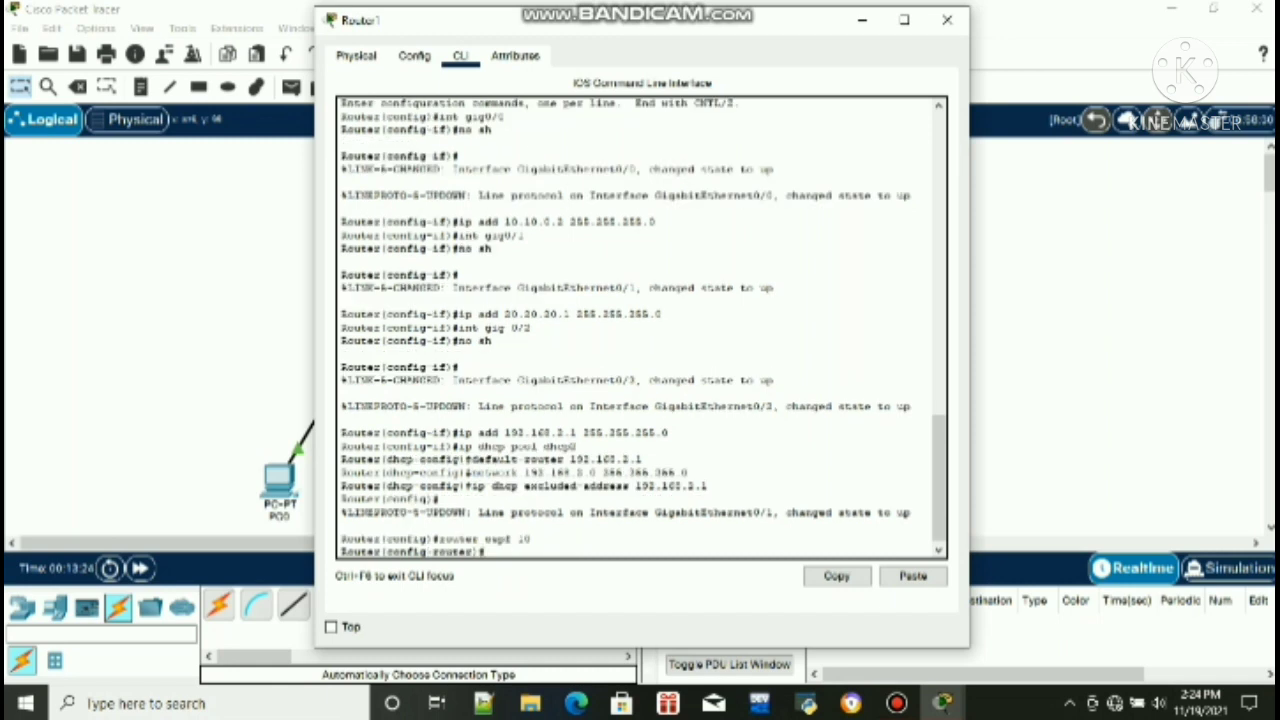
type("network 10.10.10.")
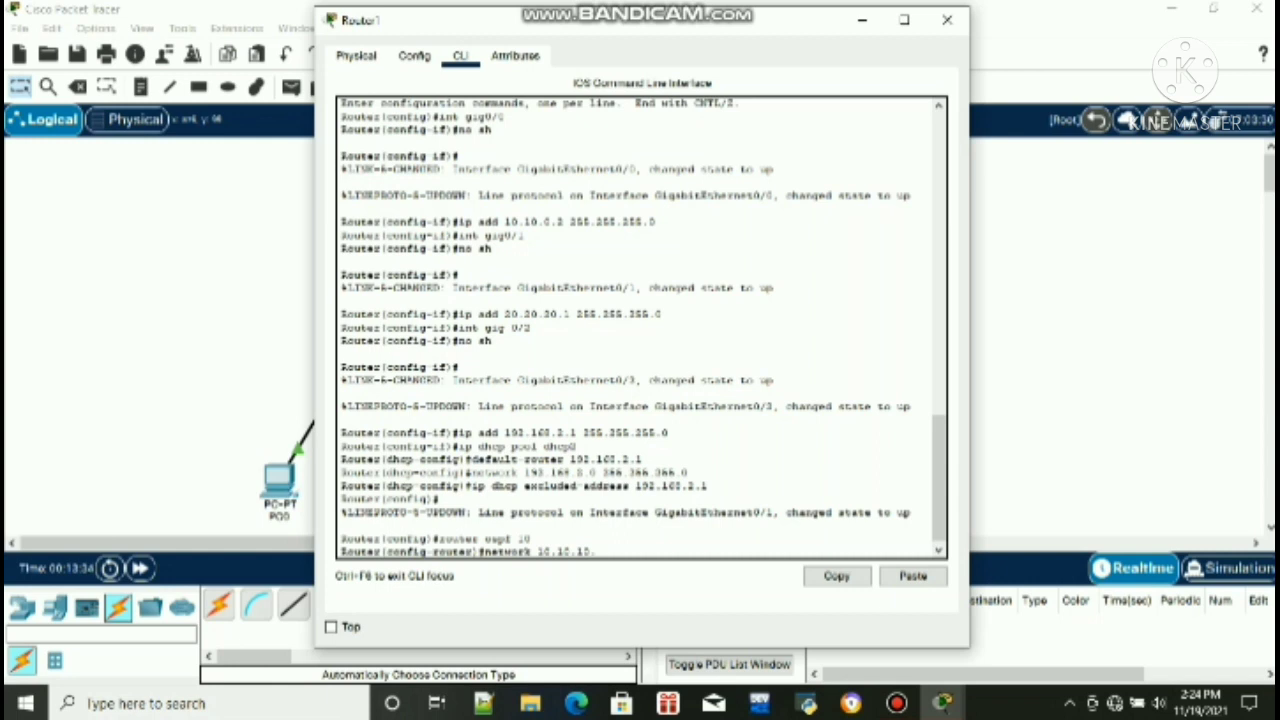
type("0 0.0.0.255 area 0")
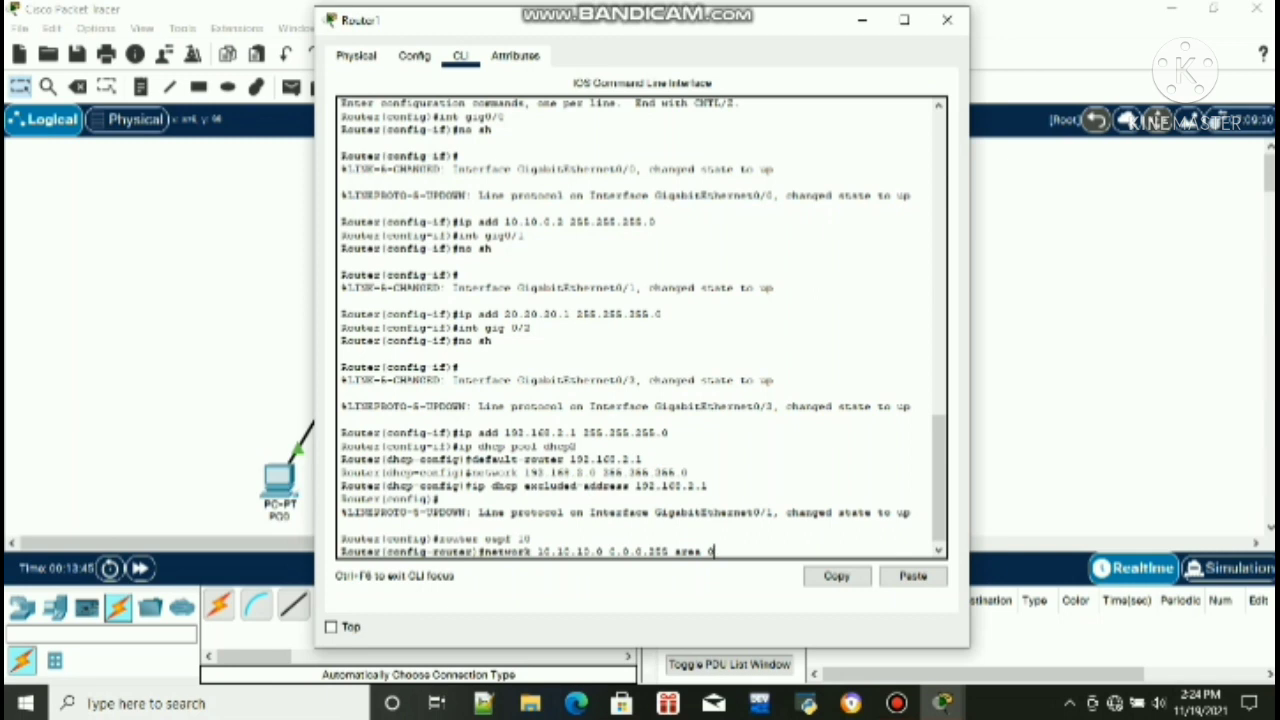
key("Return")
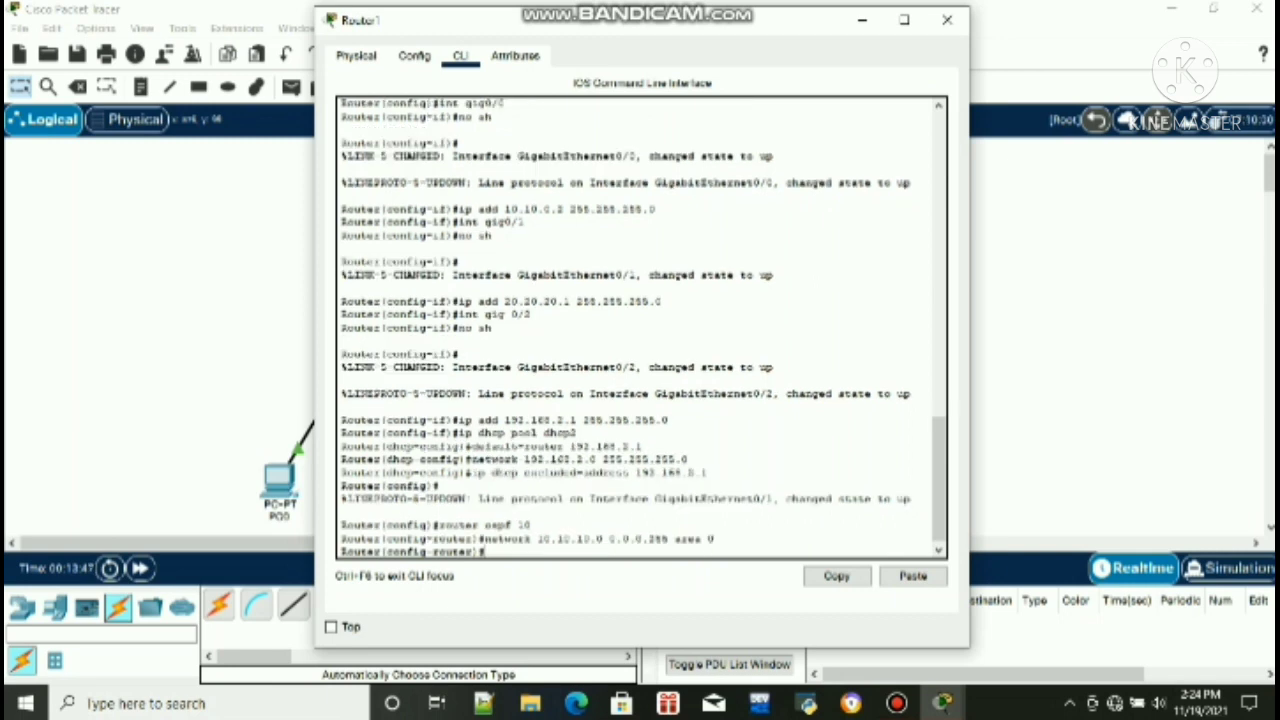
Add network 192.168.2.0 with wildcard mask 0.0.0.255 in area 0 to Router1's OSPF process
type("network 19")
type("2.168")
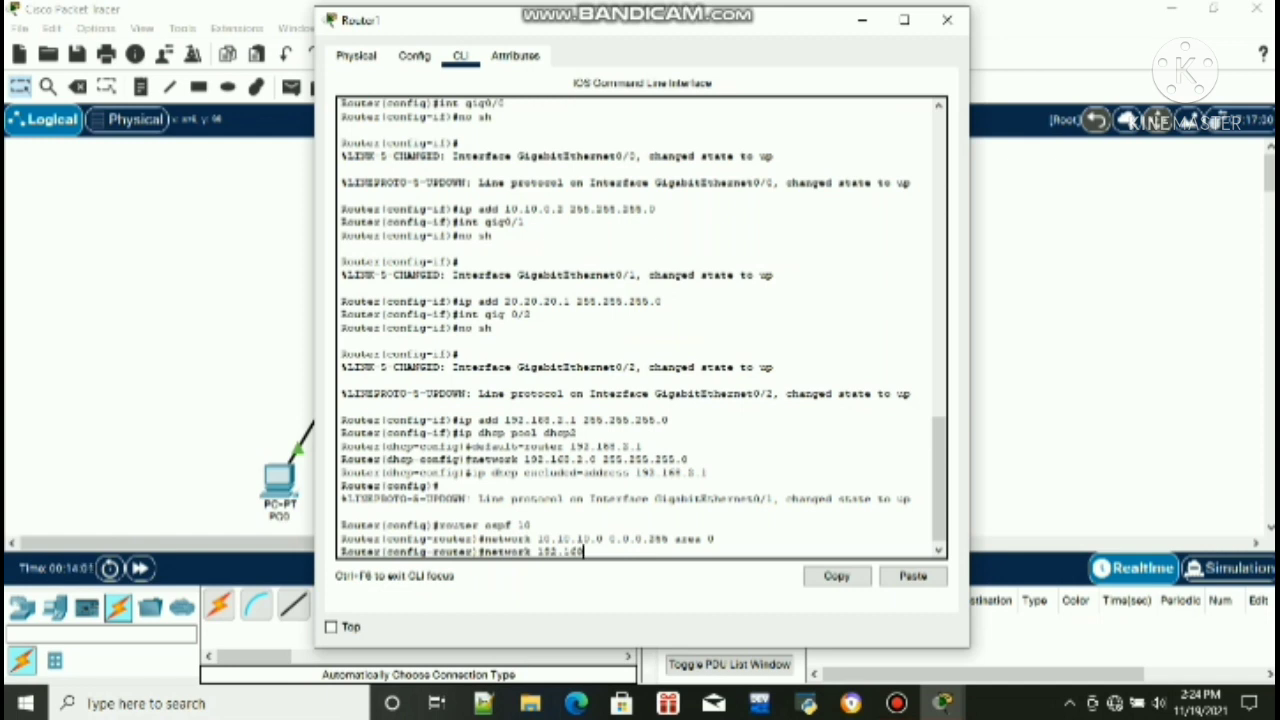
type(".2.0 0.0.0.255 are")
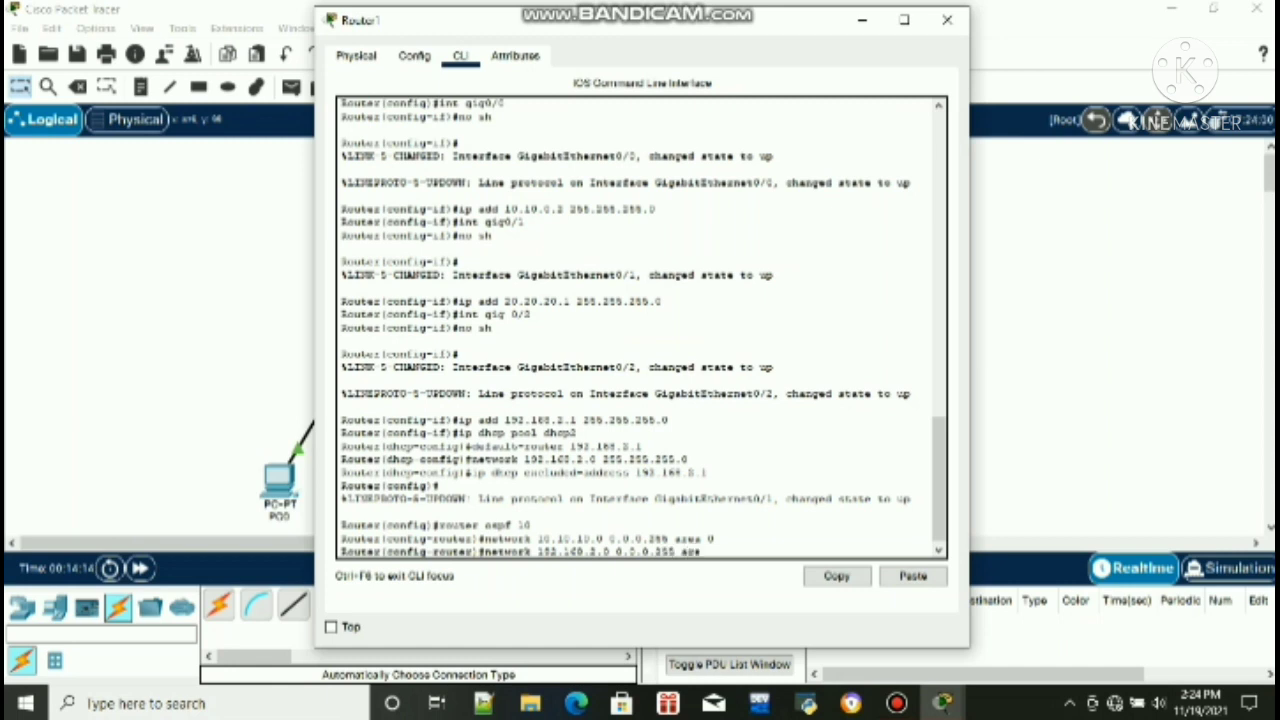
type("a 0")
key("Return")
Leave configuration mode on Router1 with the end command and close its configuration window
type("end")
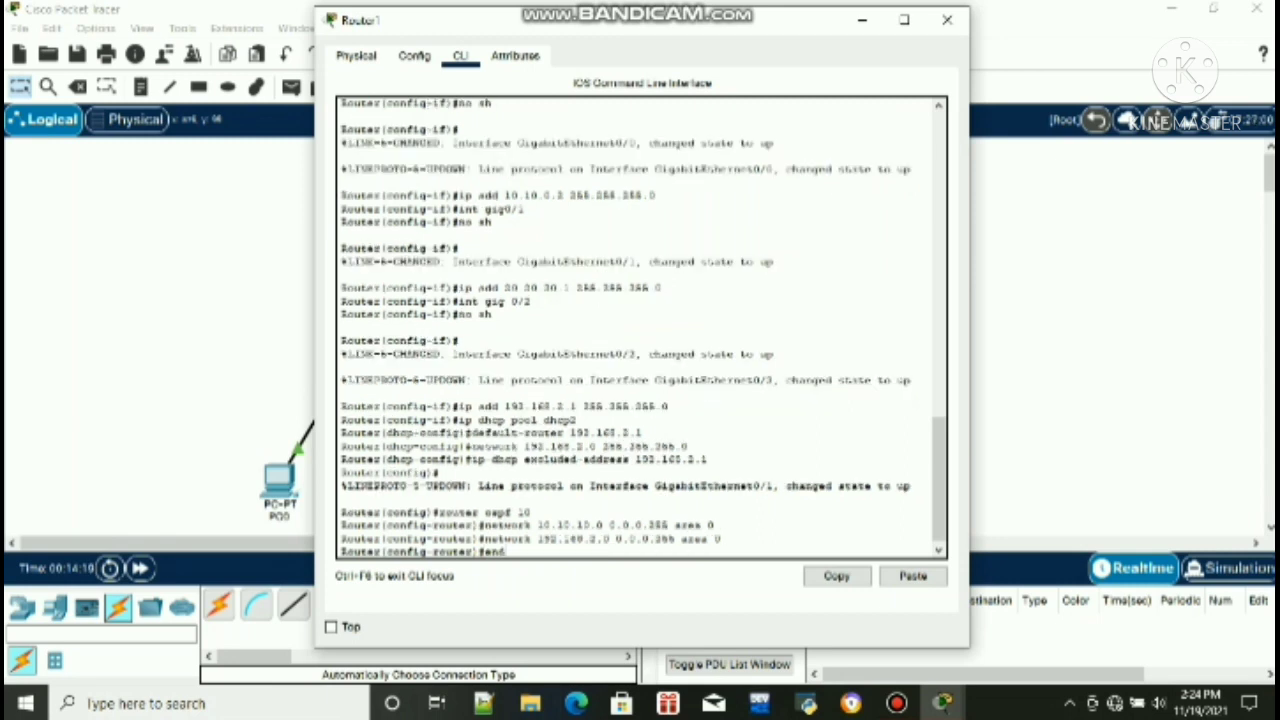
key("Return")
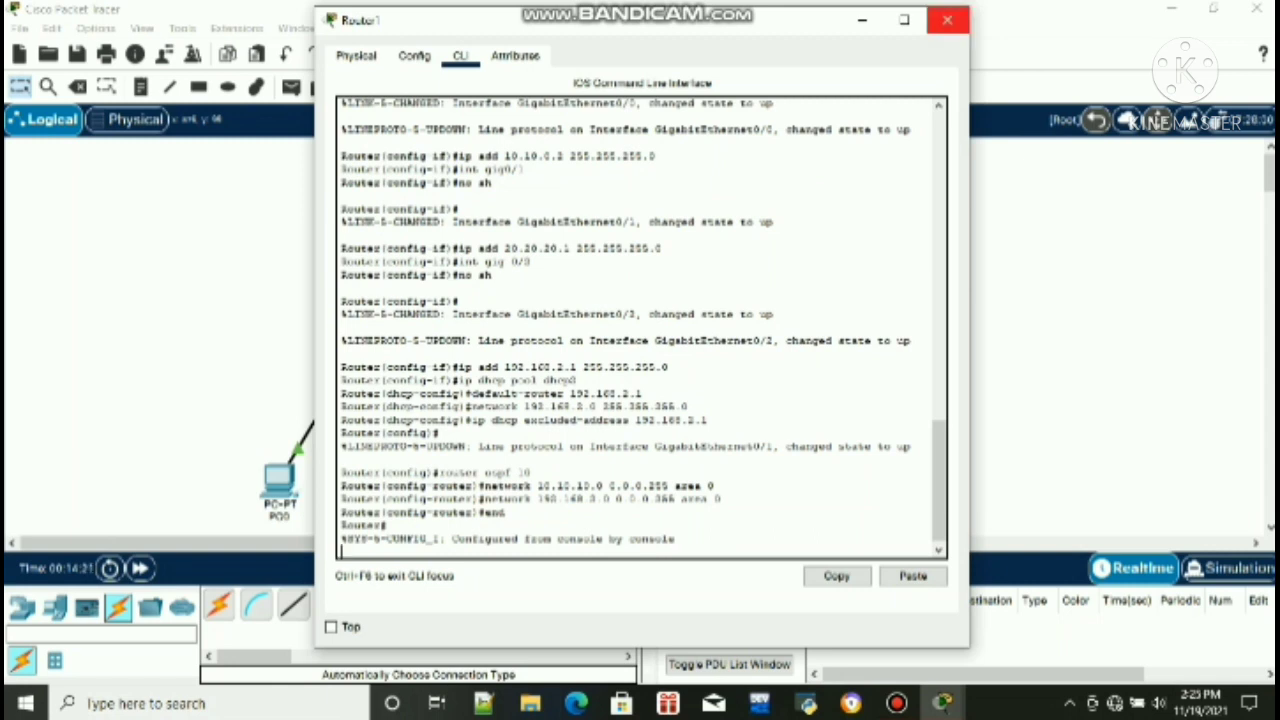
left_click(947, 19)
Start OSPF process 10 on Router2 and add network 20.20.20.0 with wildcard mask 0.0.0.255 in area 0
left_click(724, 231)
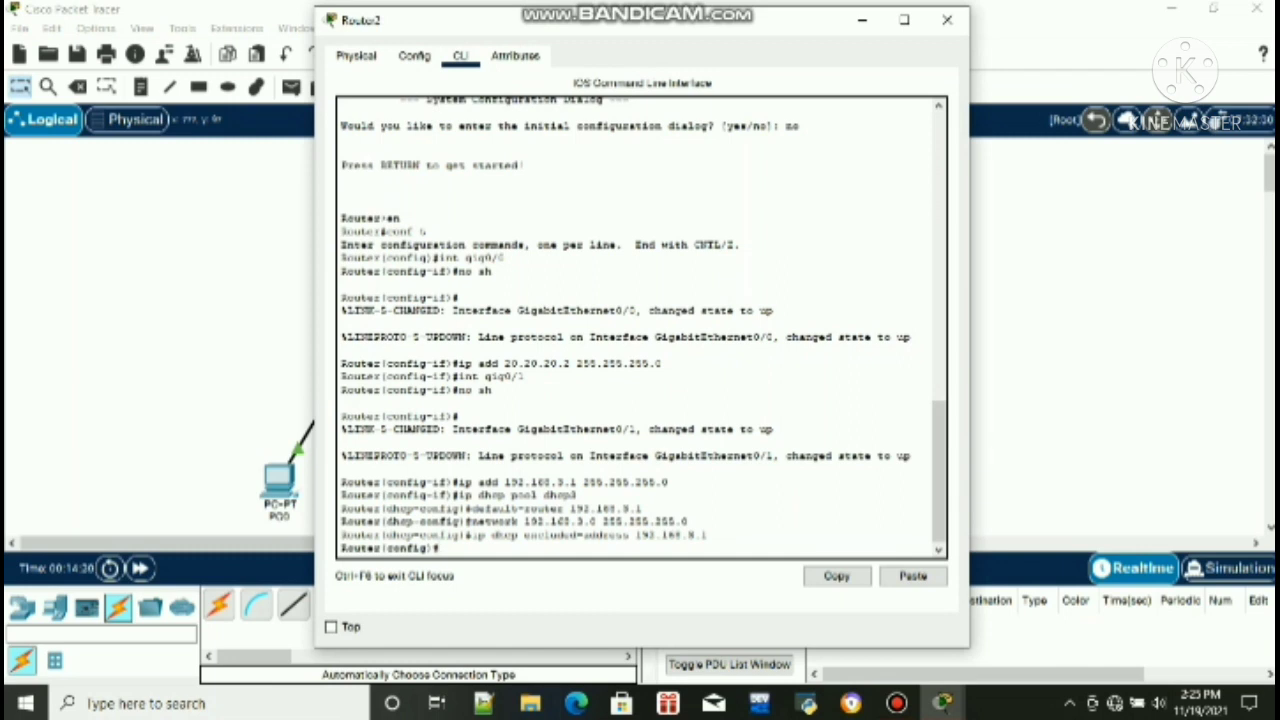
key("Return")
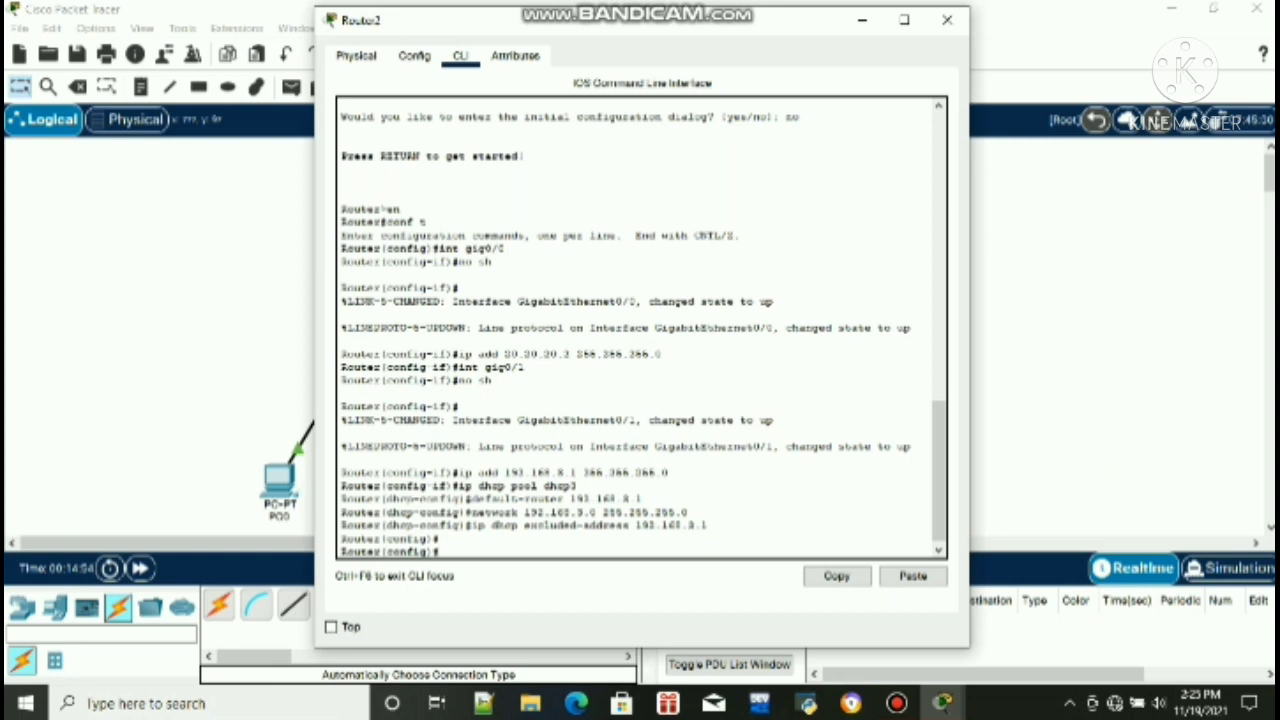
type("router ospf 10")
key("Return")
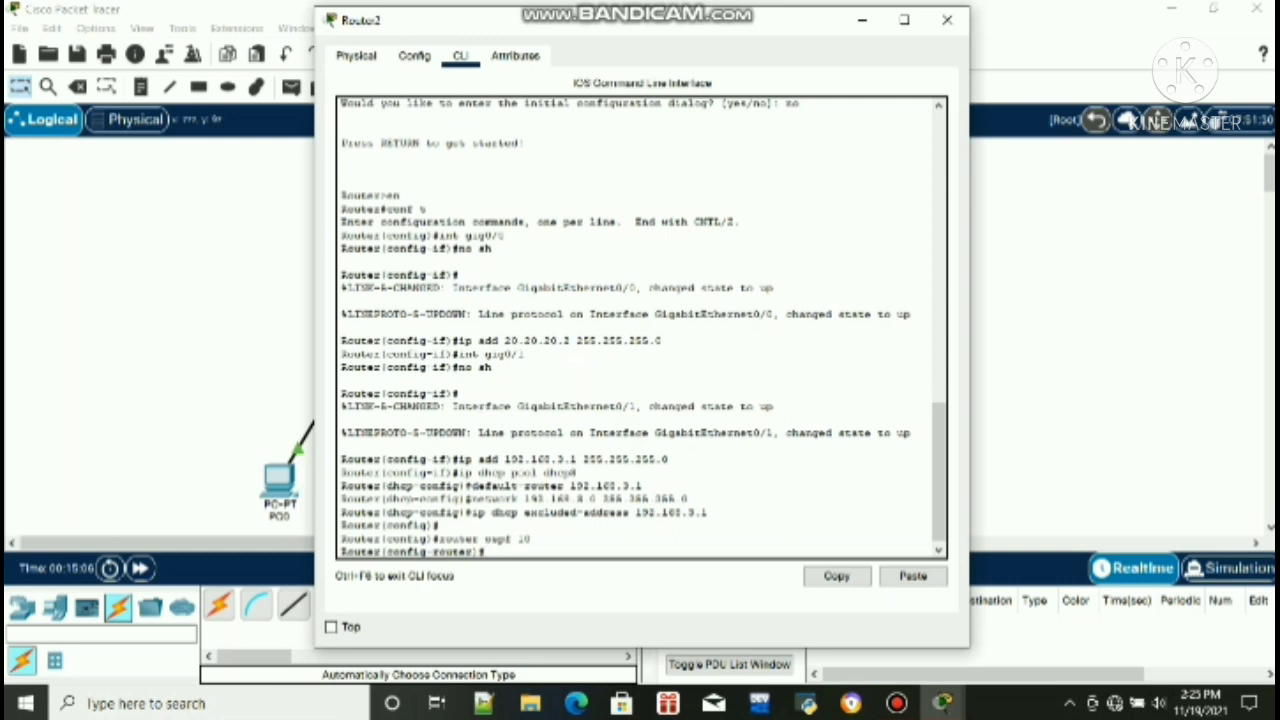
type("network 20.20.20")
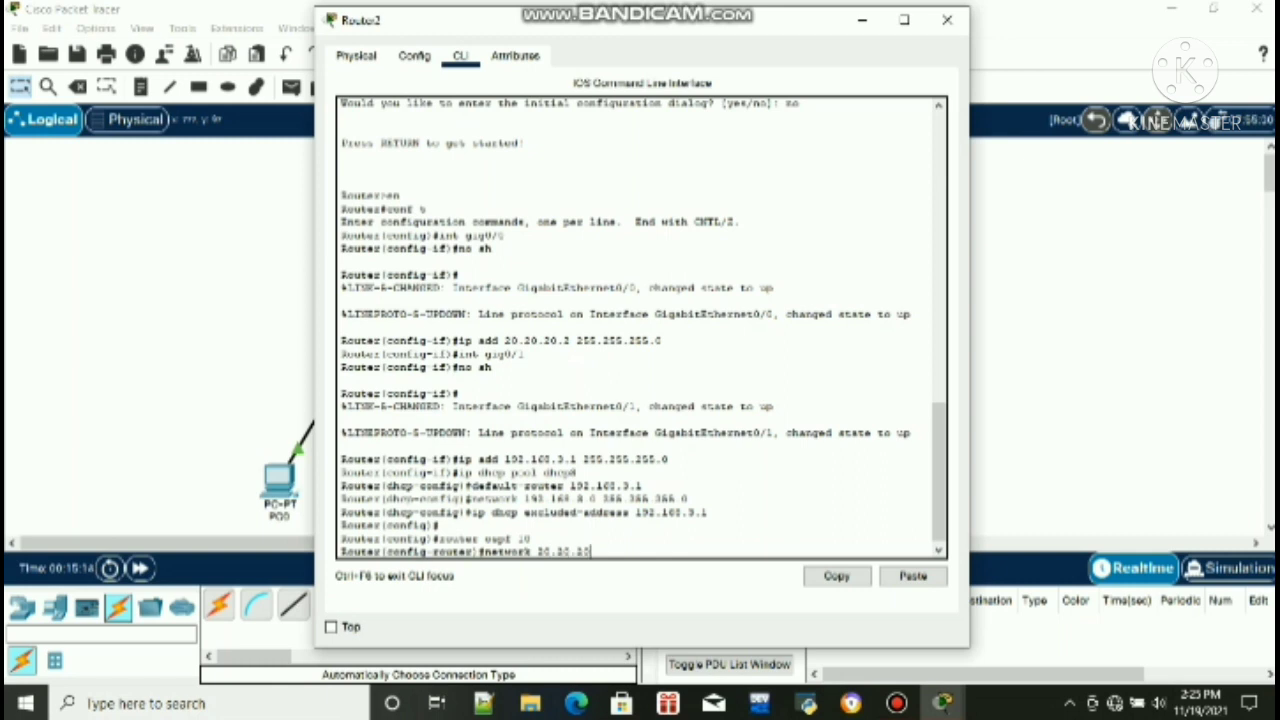
type(".0 0.0.0.255 area 0")
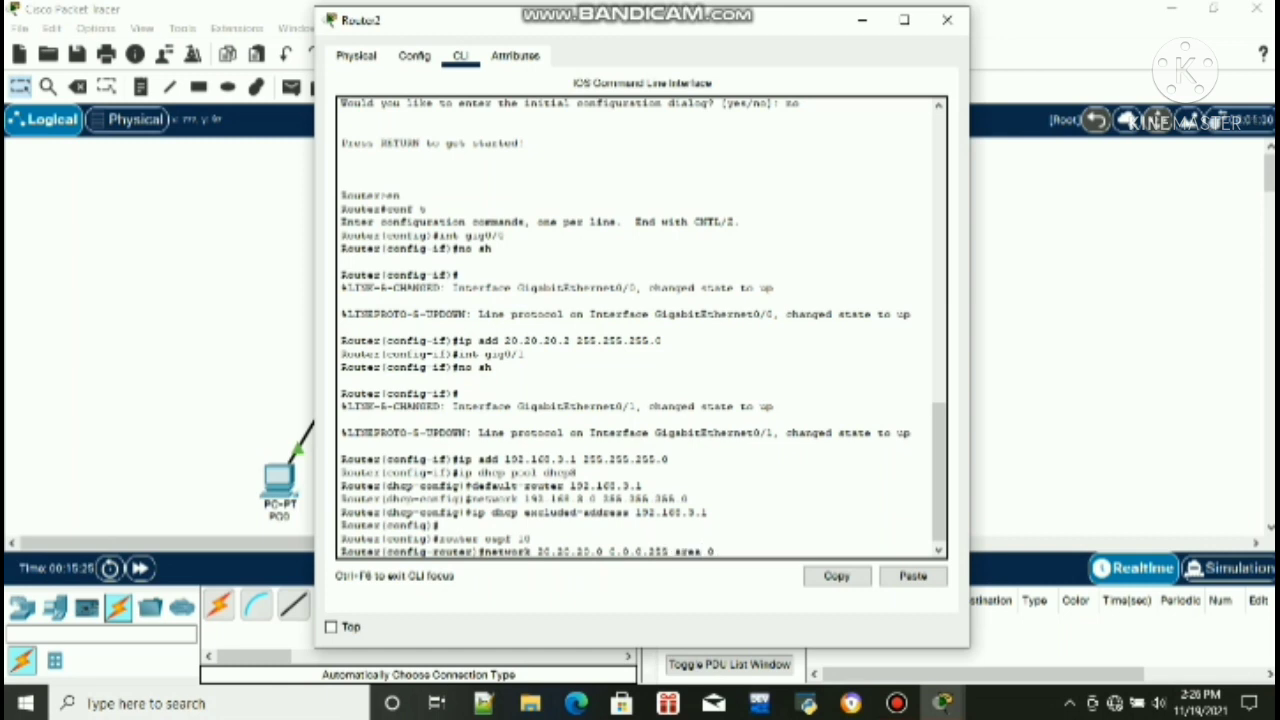
key("Return")
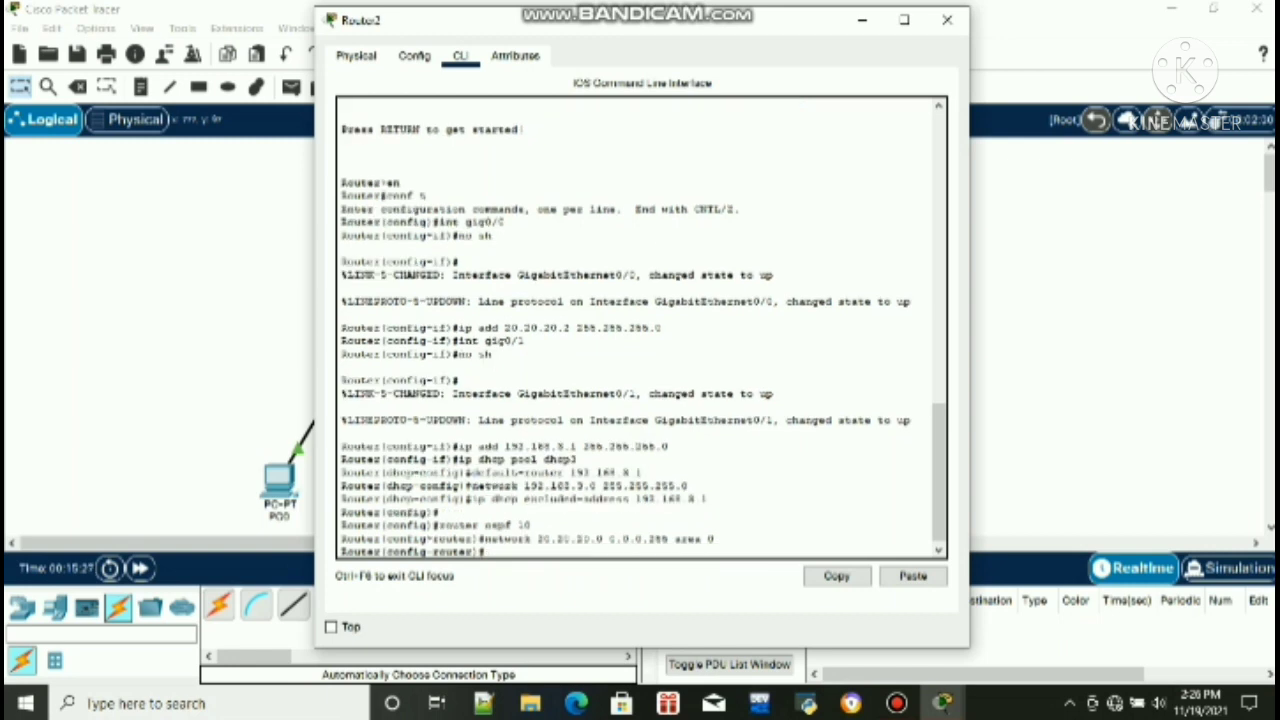
Add network 192.168.3.0 with wildcard mask 0.0.0.255 in area 0 to Router2's OSPF process
type("network 192.168.3")
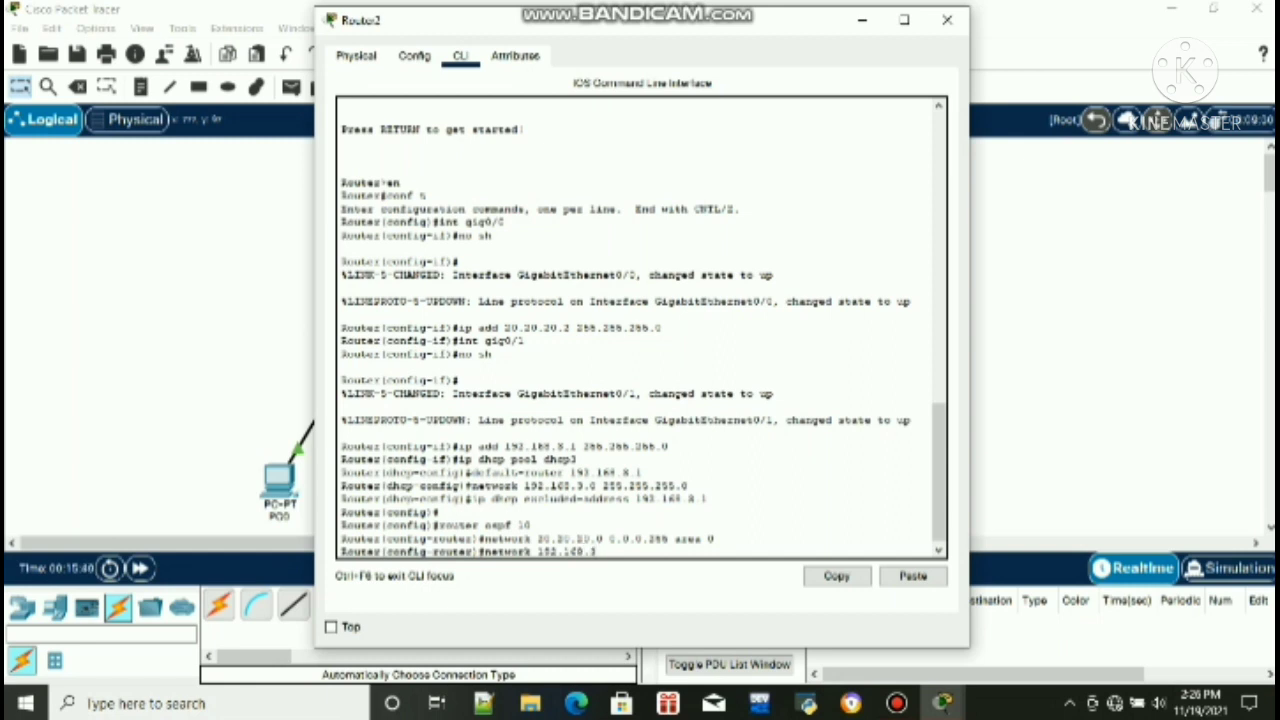
type(".0 0.0.0.255 area 0")
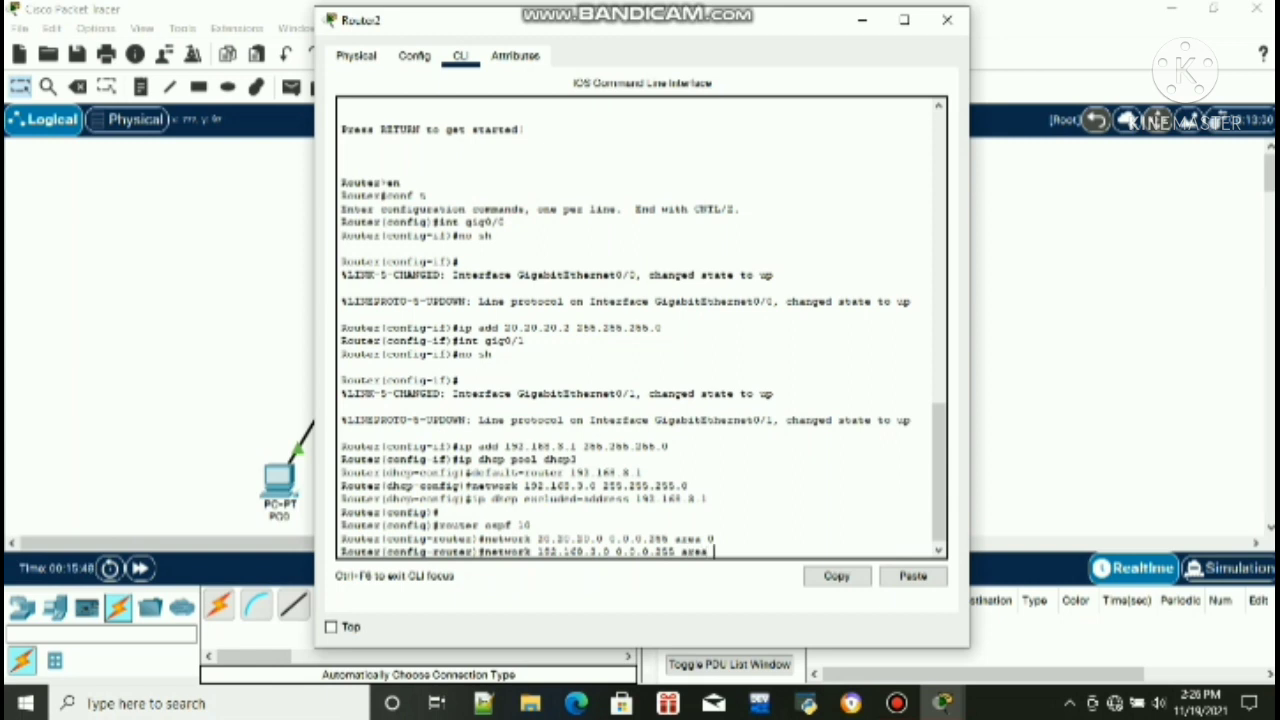
key("Return")
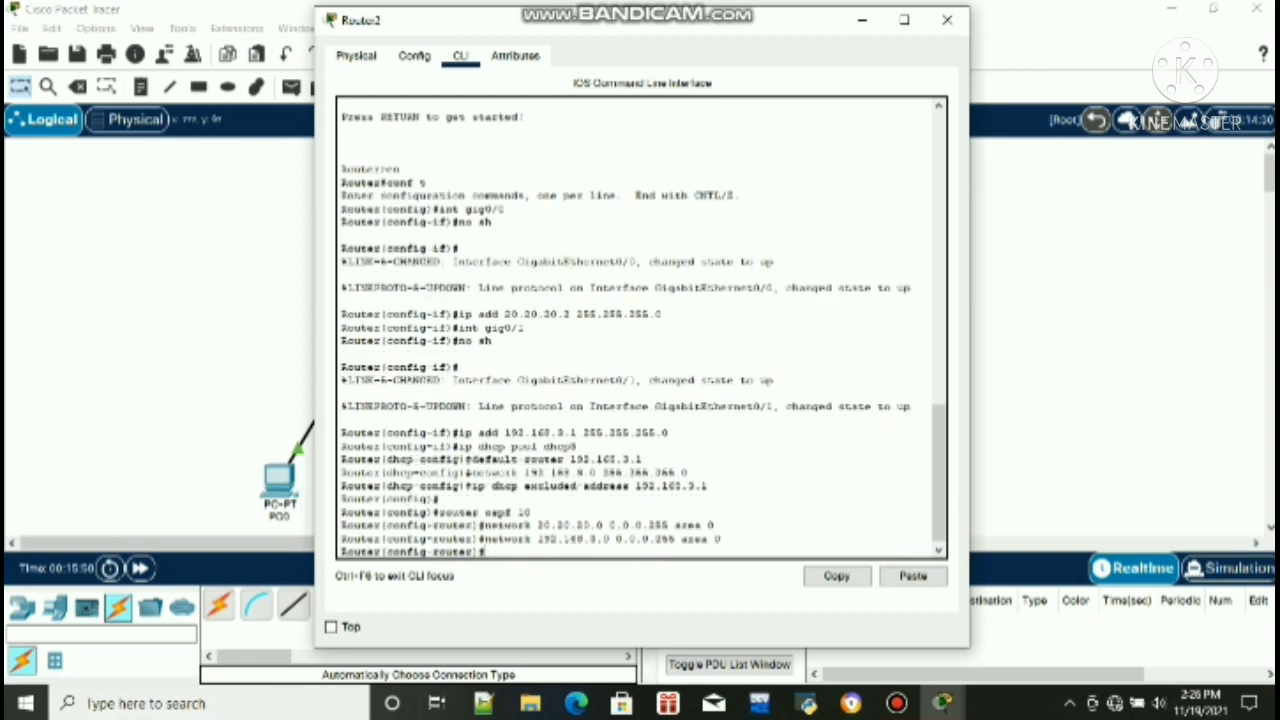
Leave configuration mode on Router2 with the end command and close its configuration window
type("end")
key("Return")
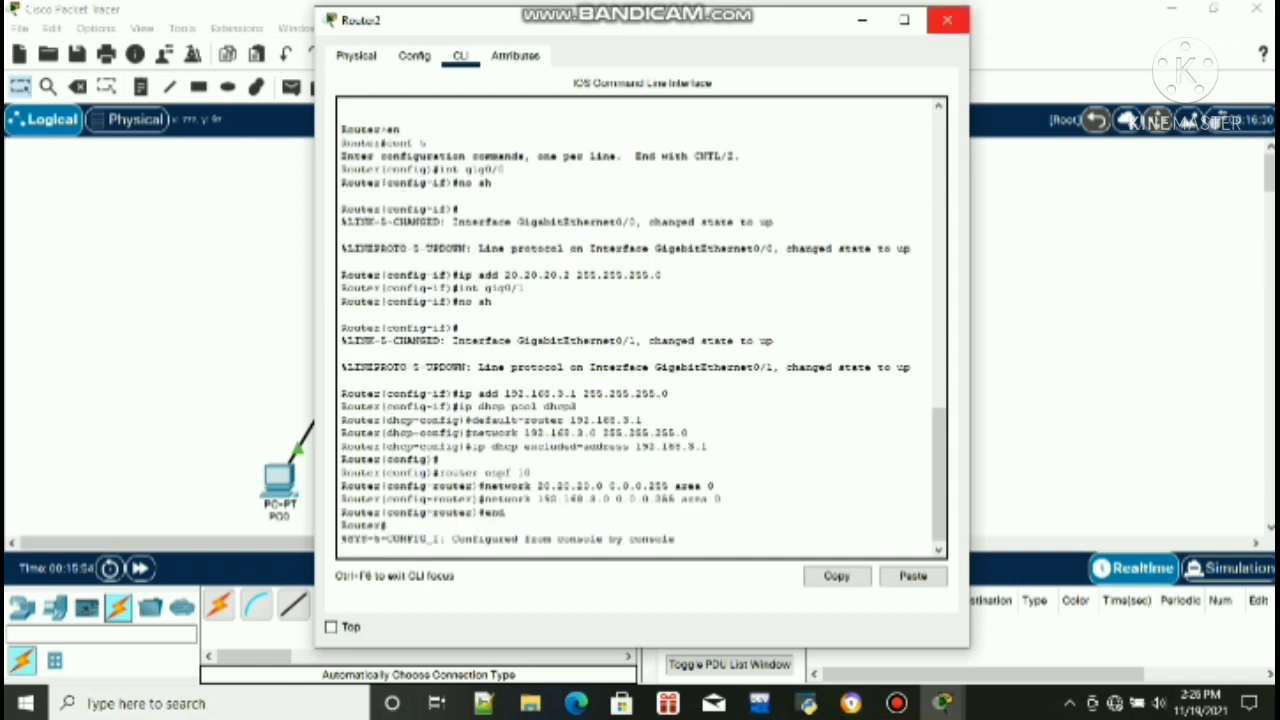
left_click(947, 20)
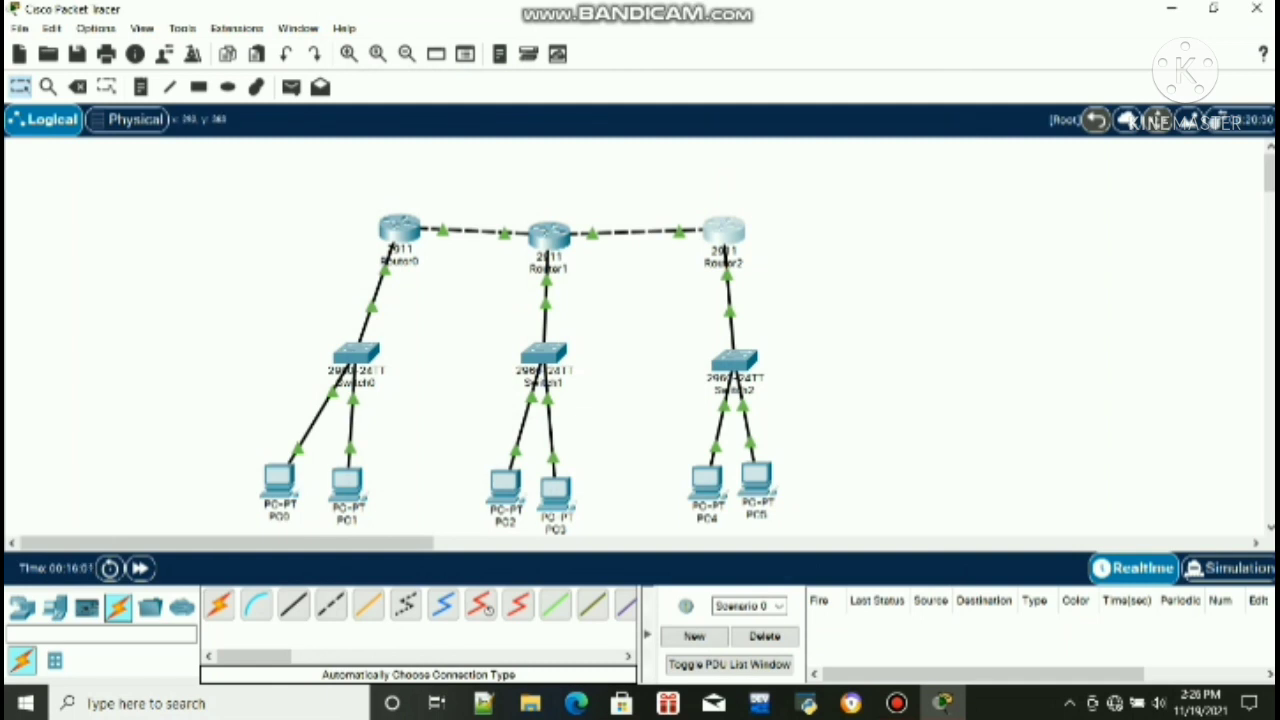
Set PC0's IPv4 configuration to DHCP and close its device window
left_click(279, 480)
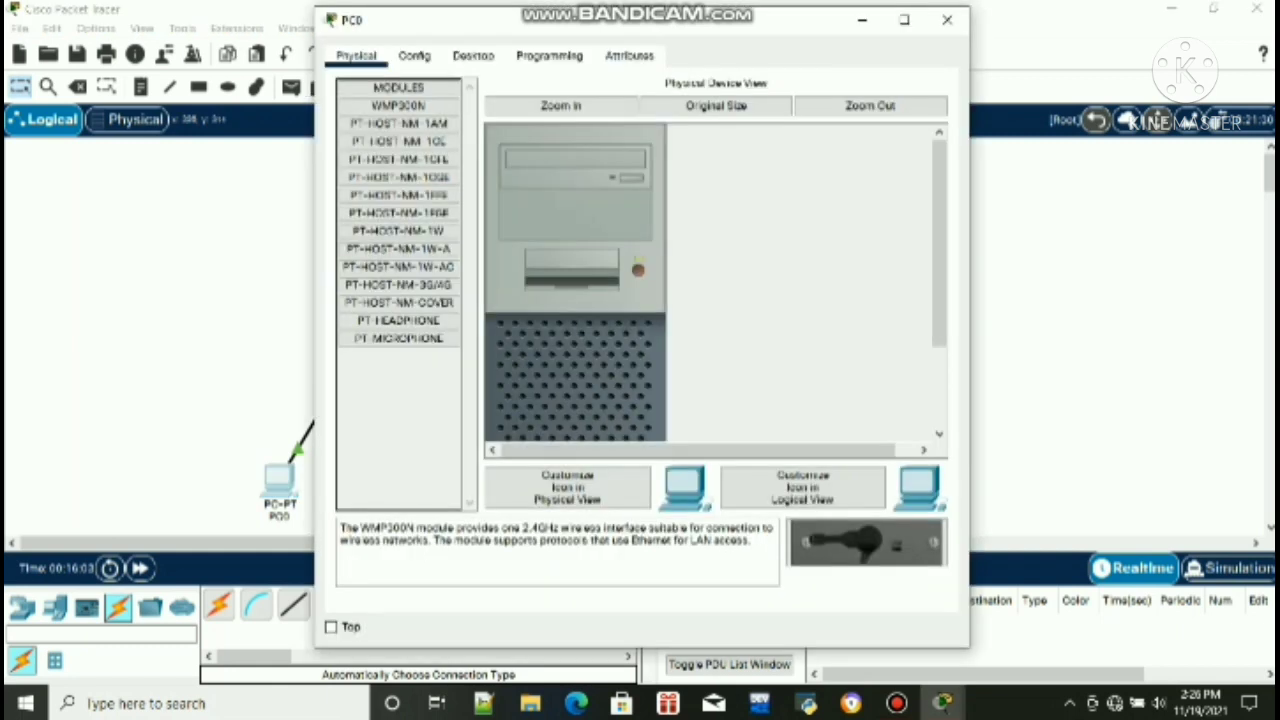
left_click(473, 56)
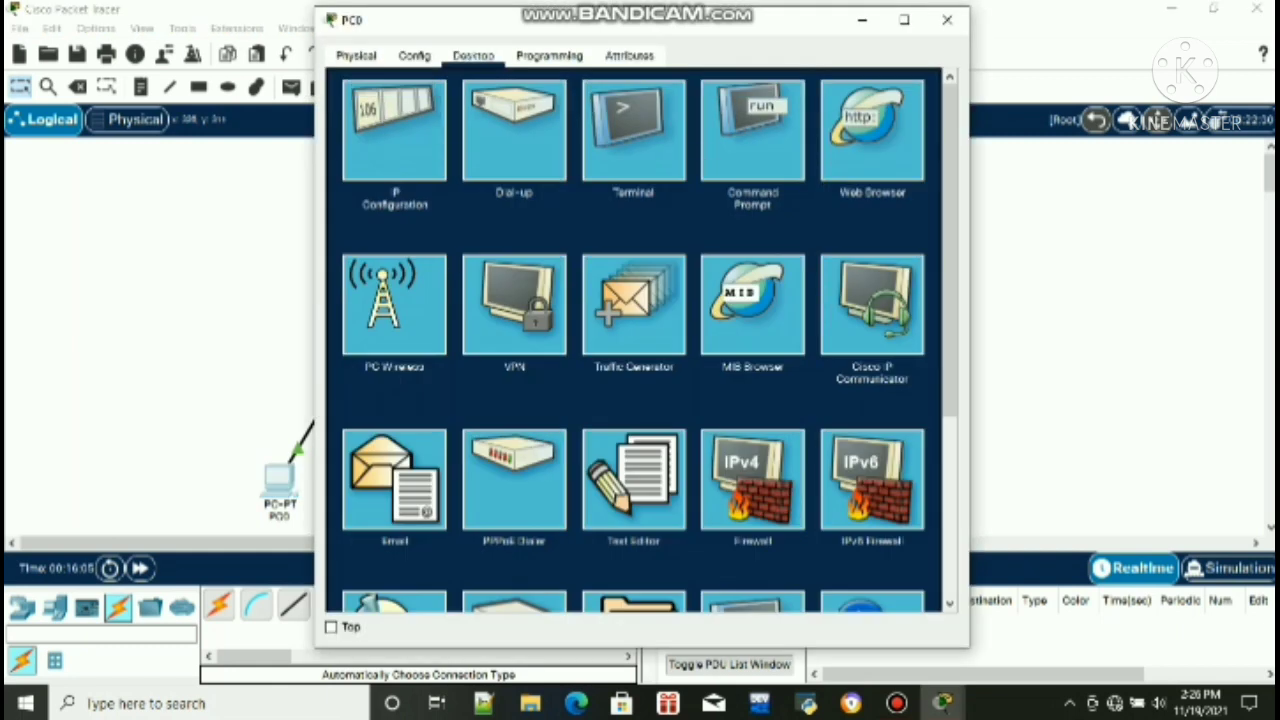
left_click(394, 130)
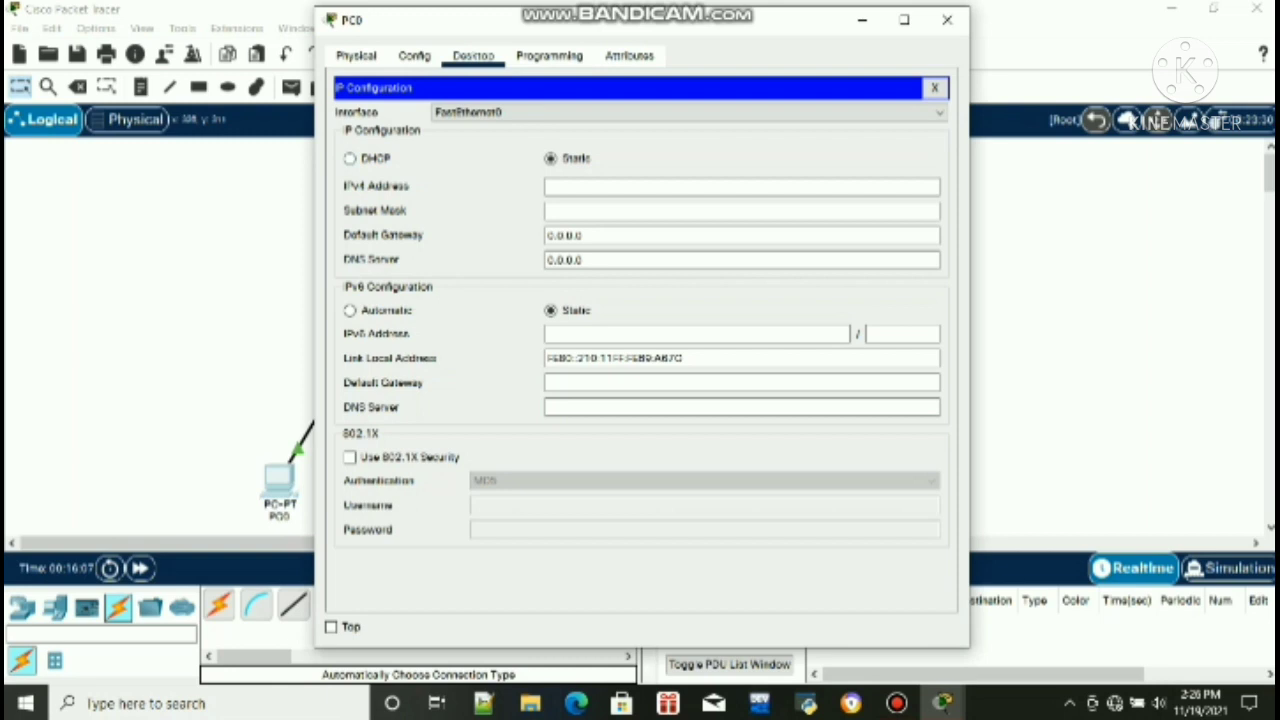
left_click(350, 159)
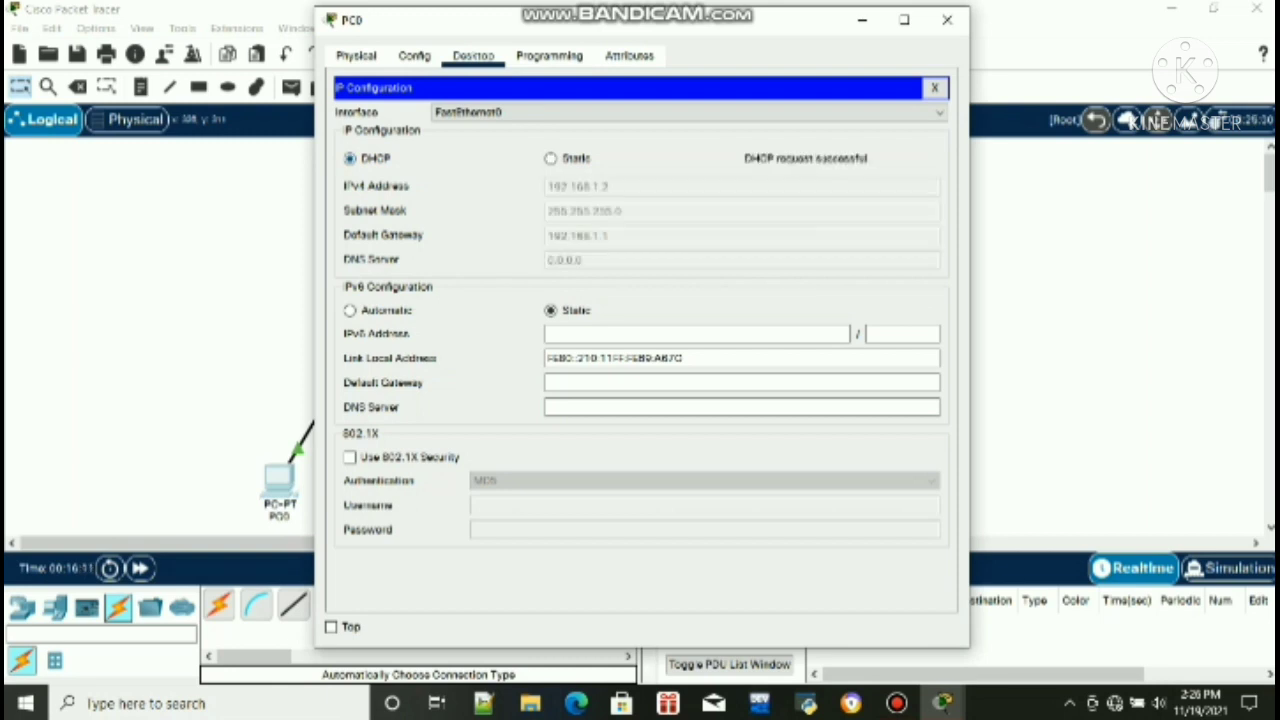
left_click(947, 19)
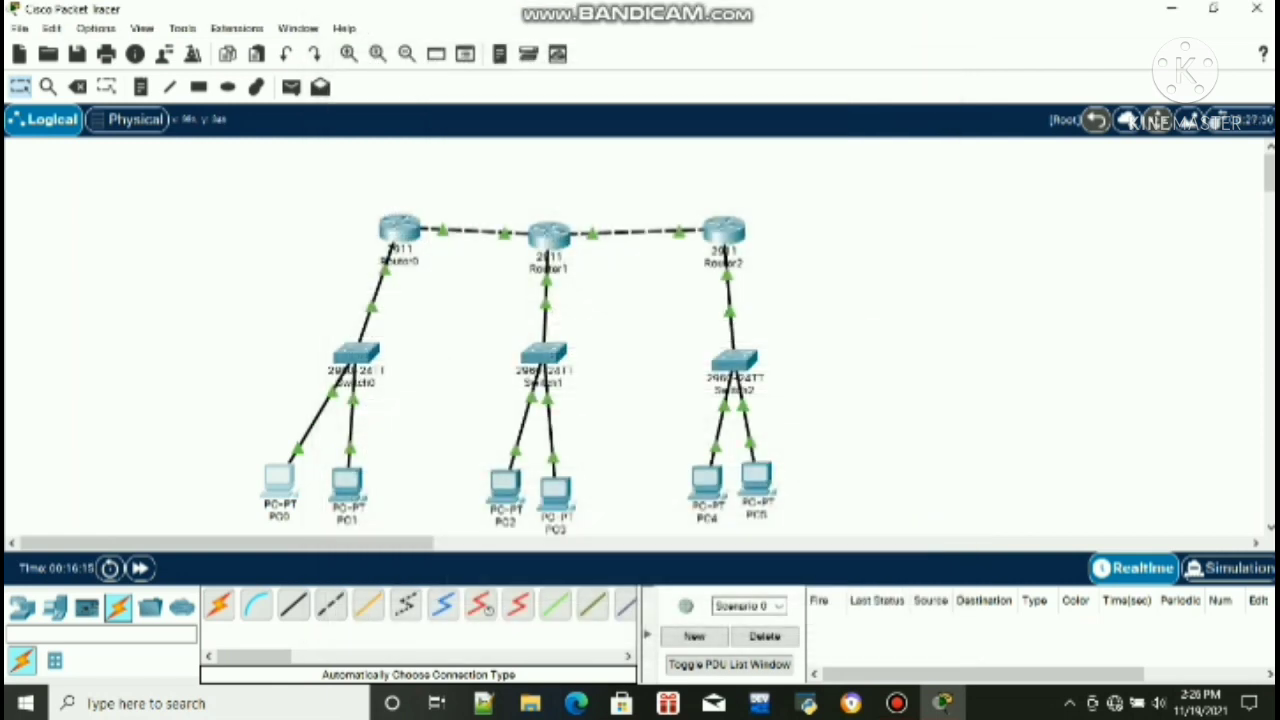
mouse_move(897, 703)
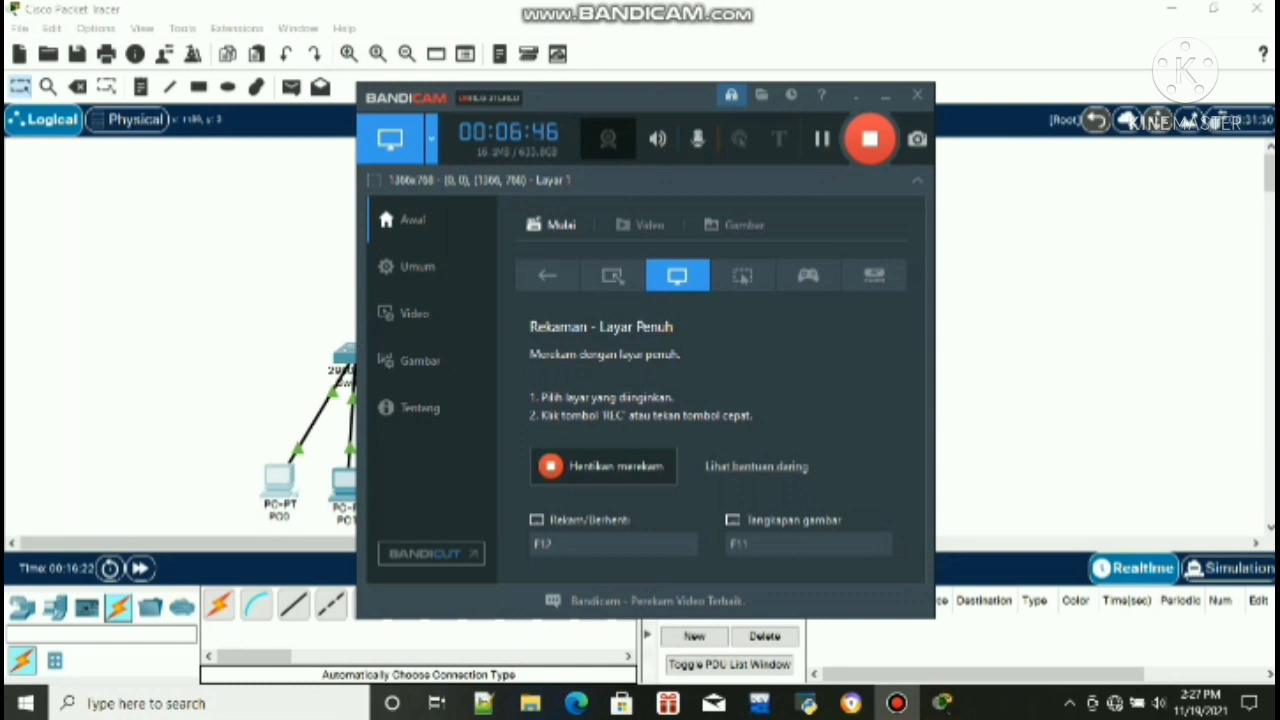
left_click(885, 96)
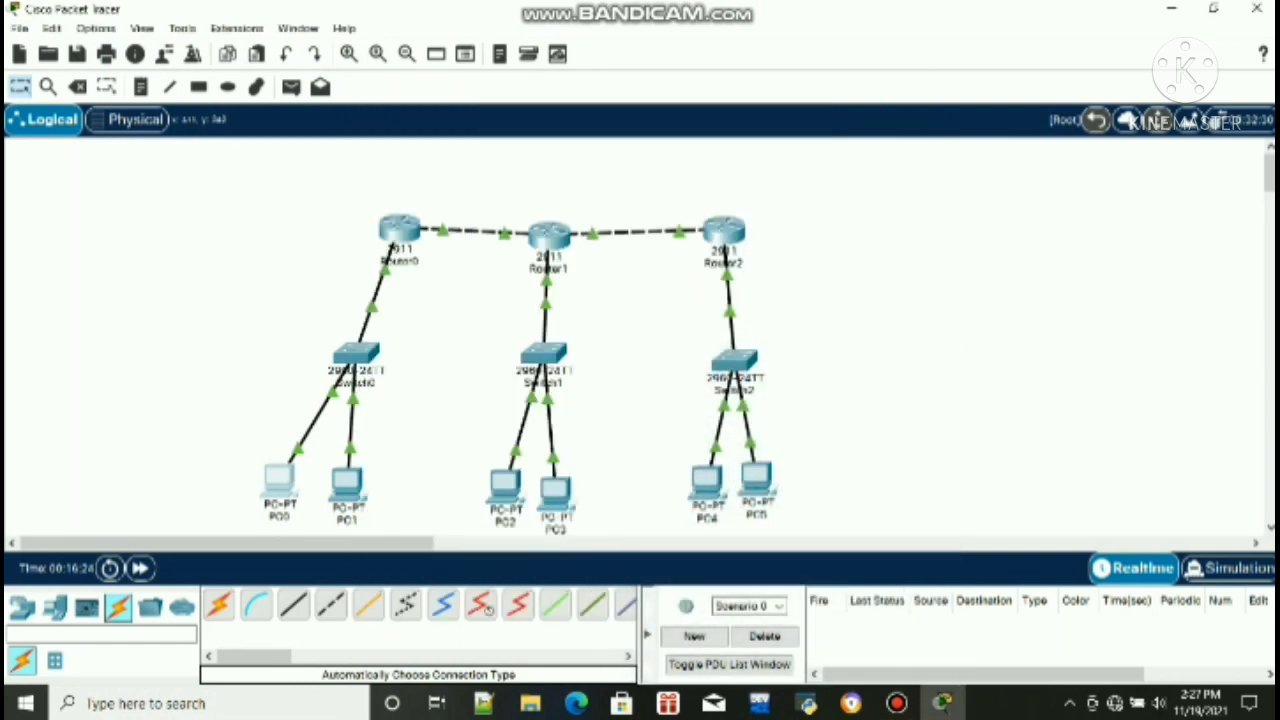
Set PC1's IPv4 configuration to DHCP and close its device window
left_click(347, 484)
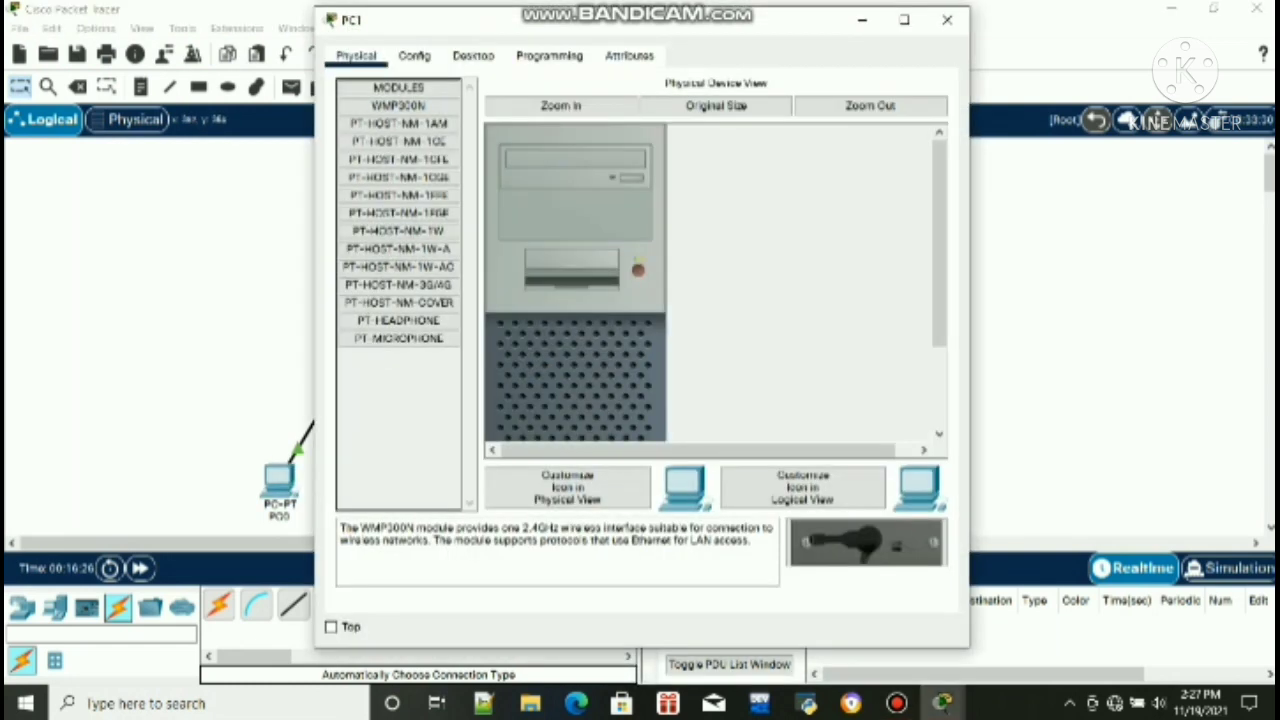
left_click(473, 56)
left_click(394, 130)
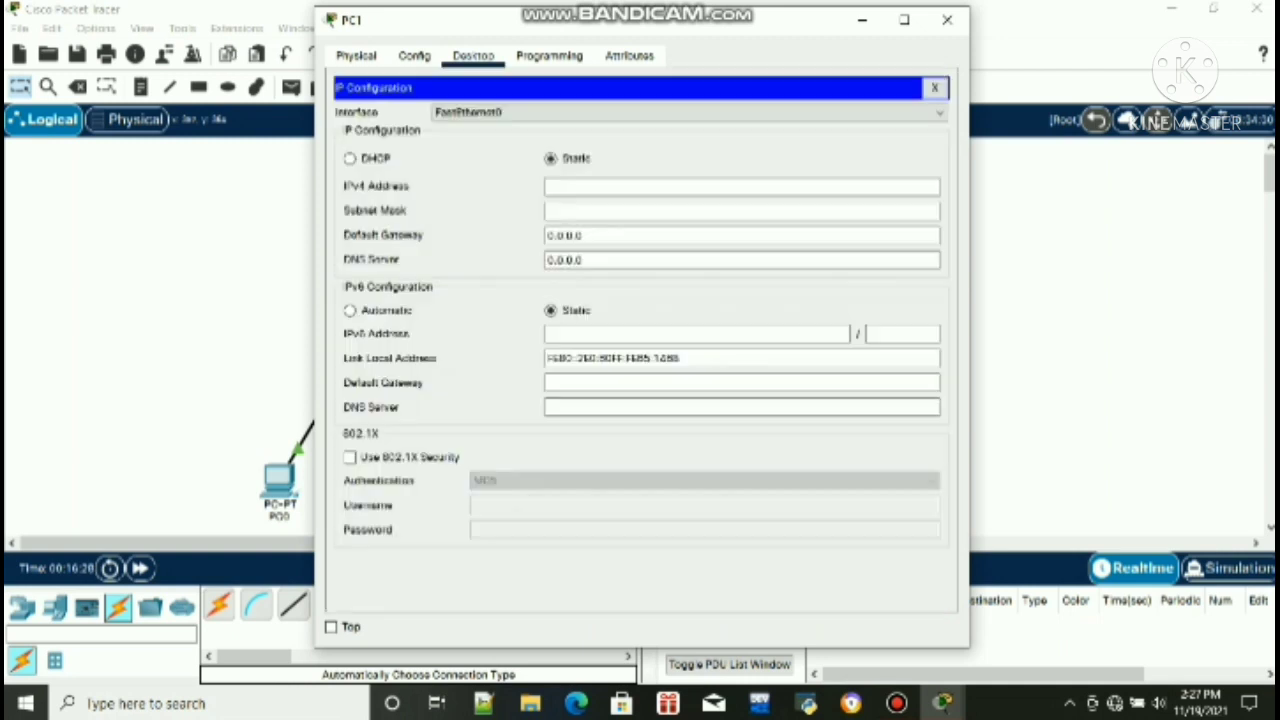
left_click(350, 158)
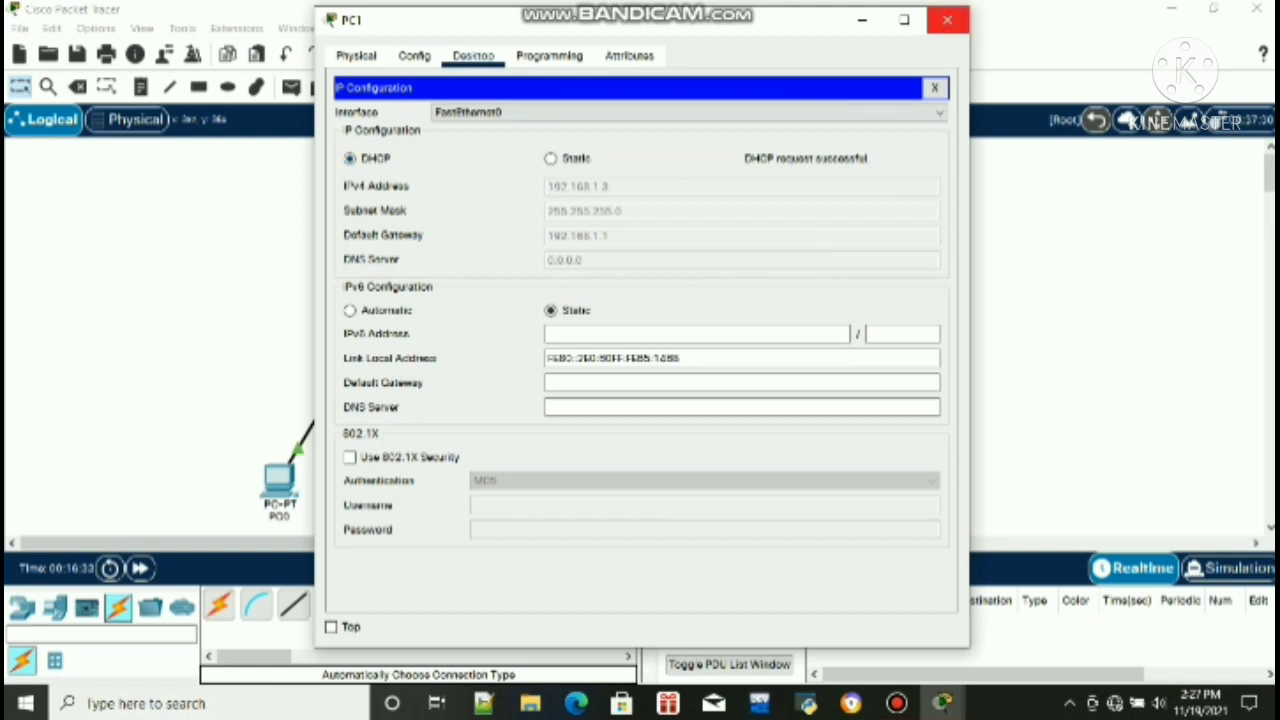
left_click(947, 20)
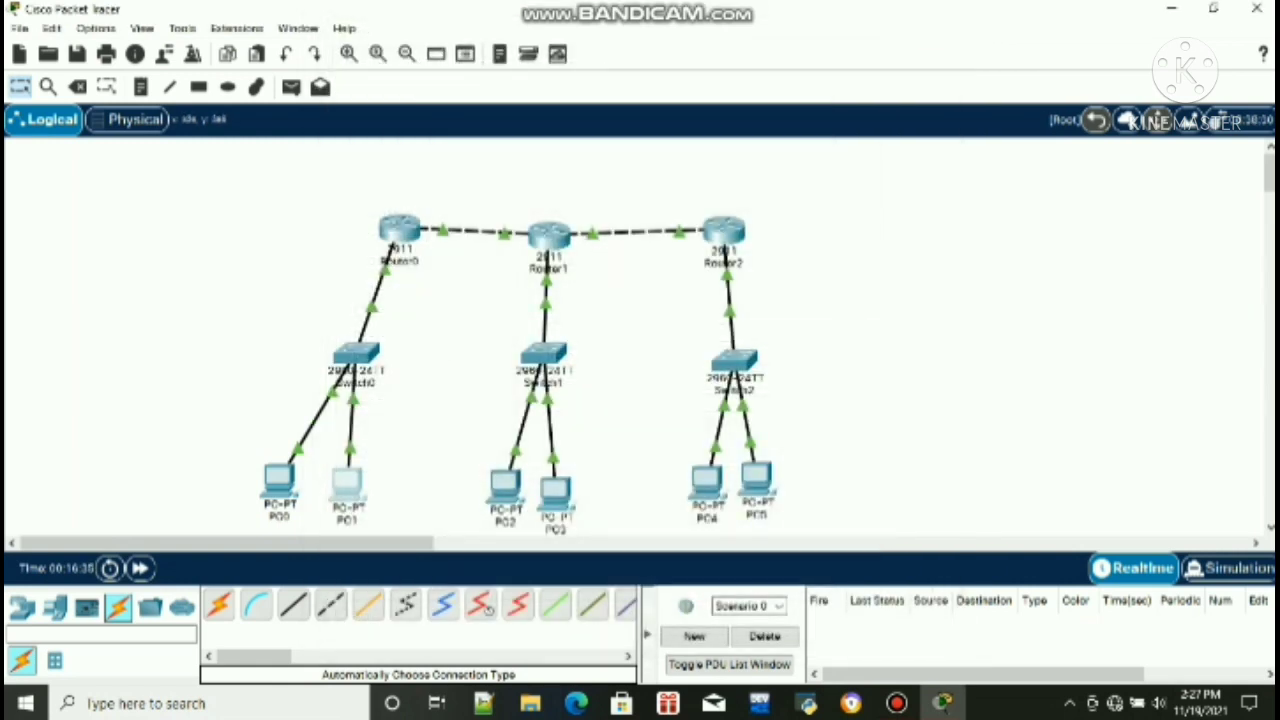
Set PC2's IPv4 configuration to DHCP and close its device window
left_click(505, 486)
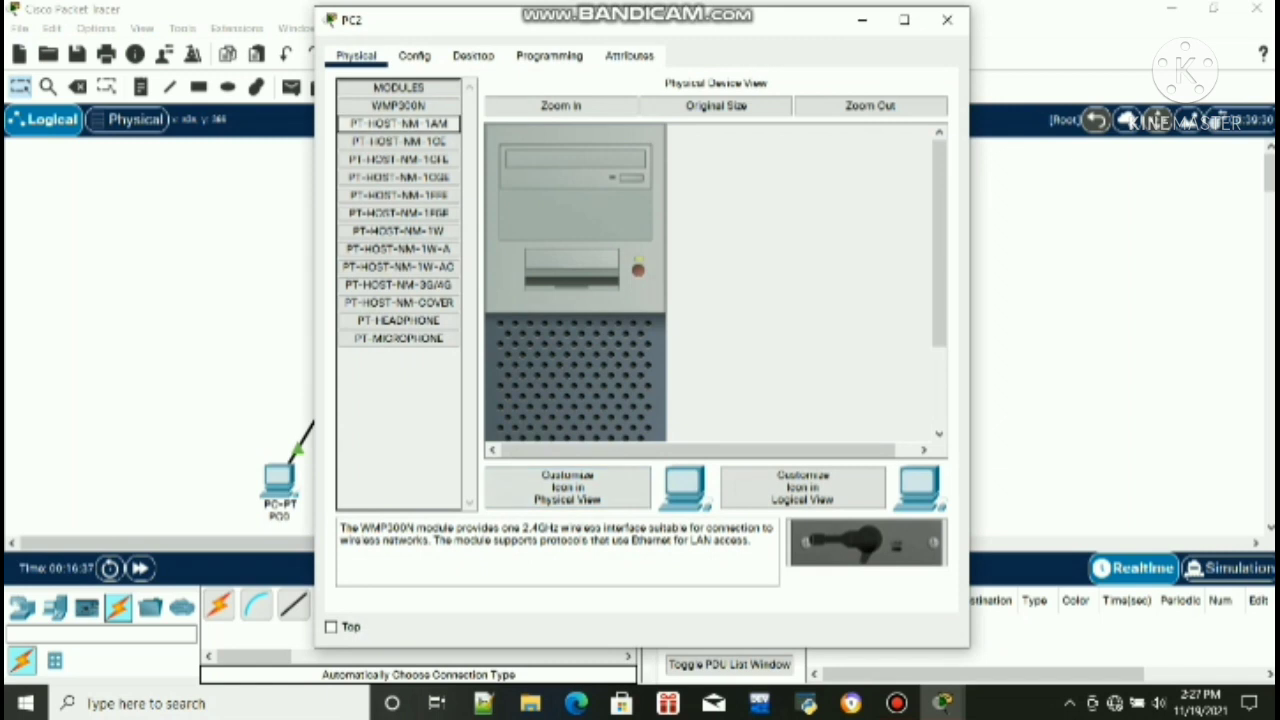
left_click(473, 55)
left_click(394, 130)
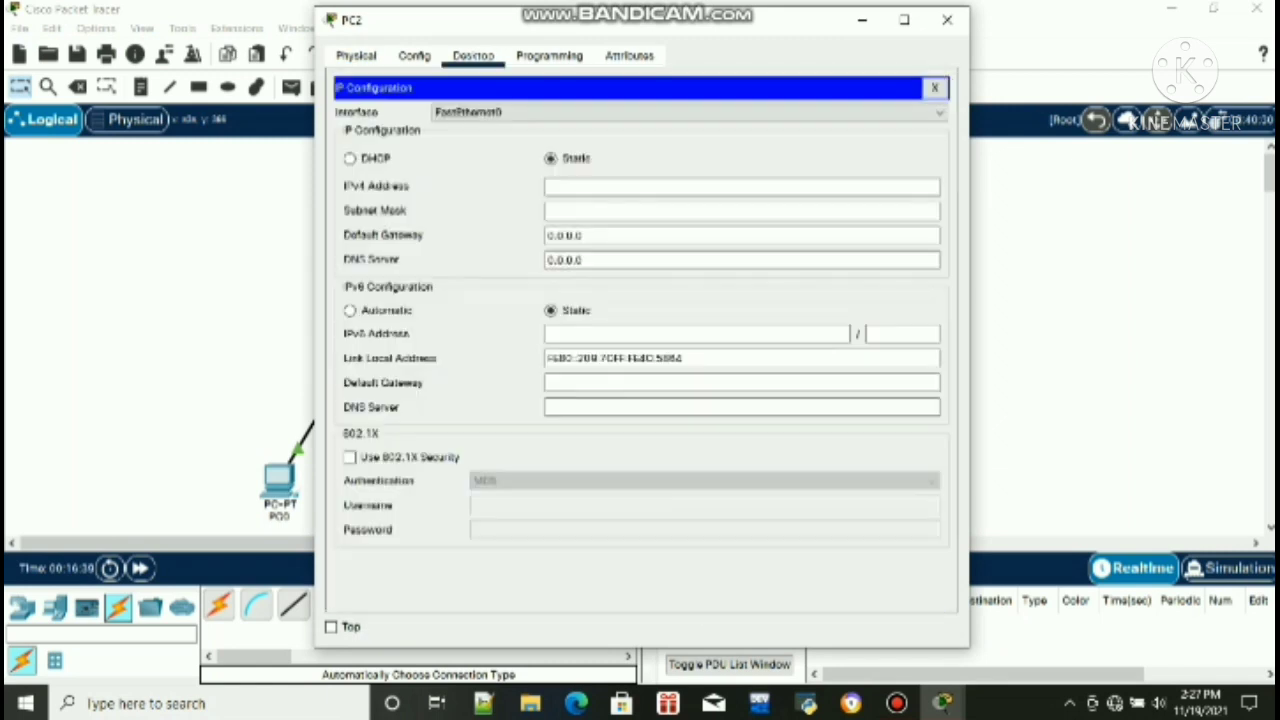
left_click(350, 159)
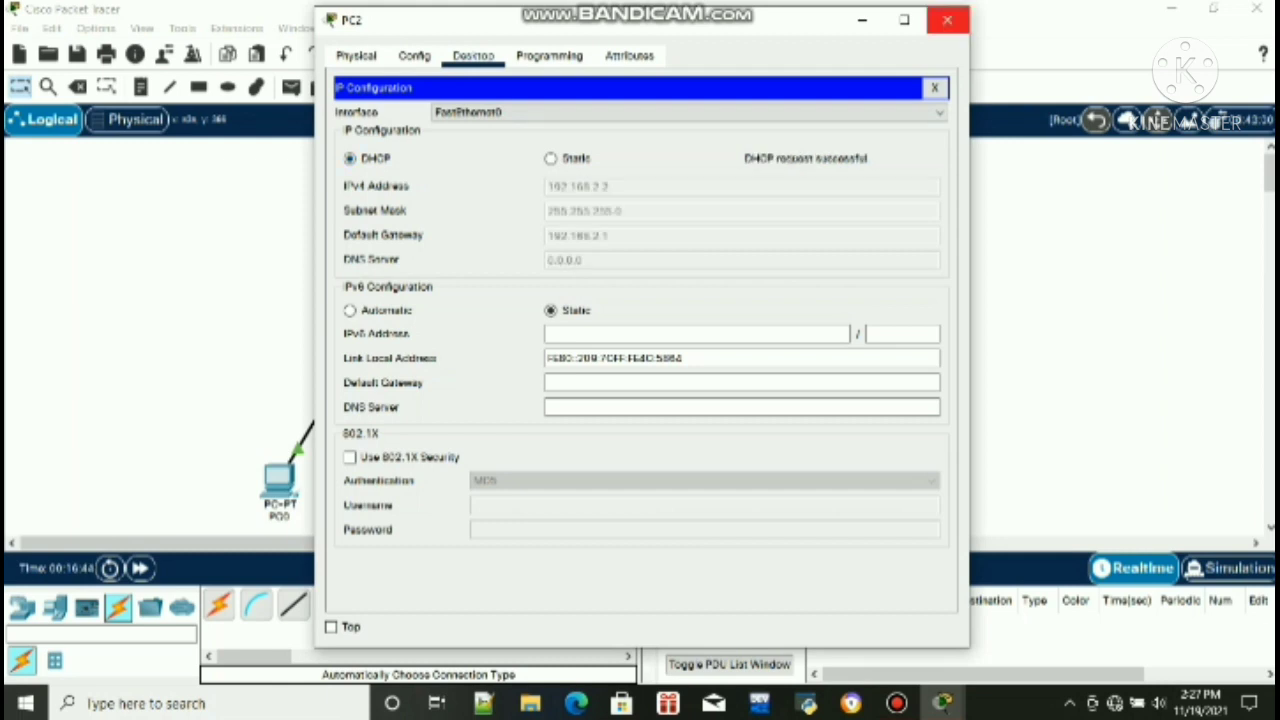
left_click(947, 19)
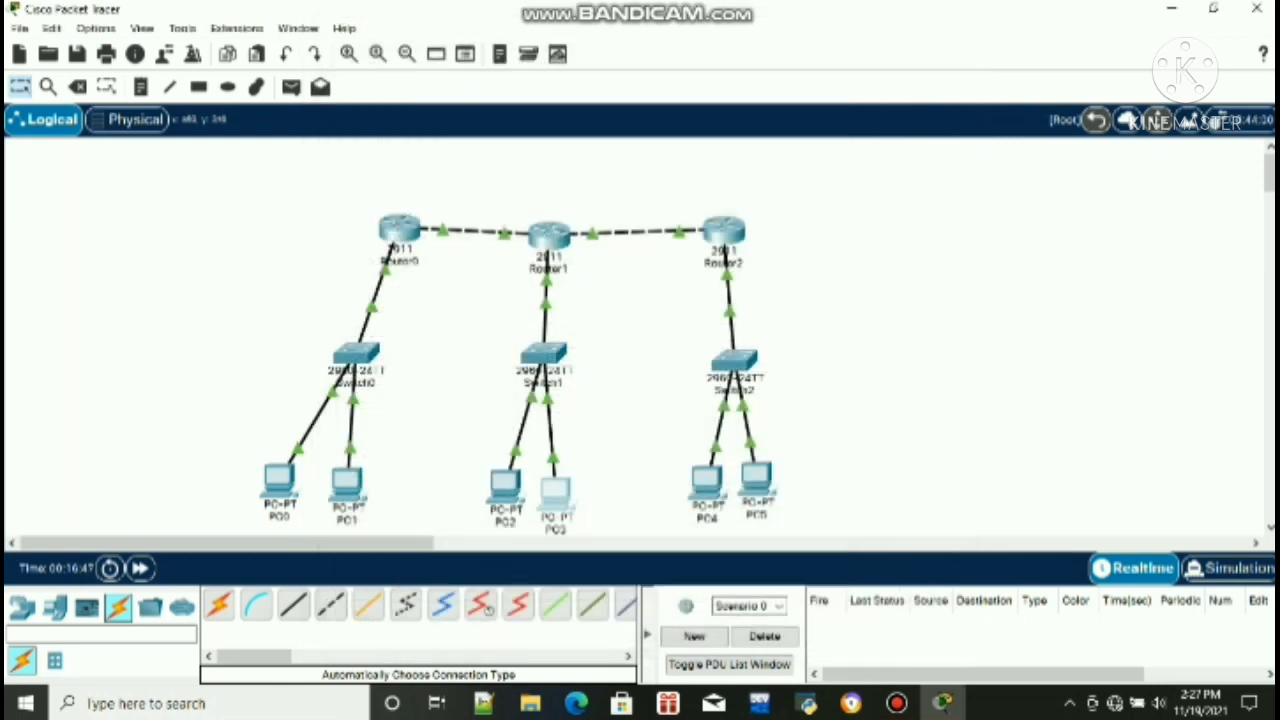
Set PC3's IPv4 configuration to DHCP and close its device window
left_click(556, 490)
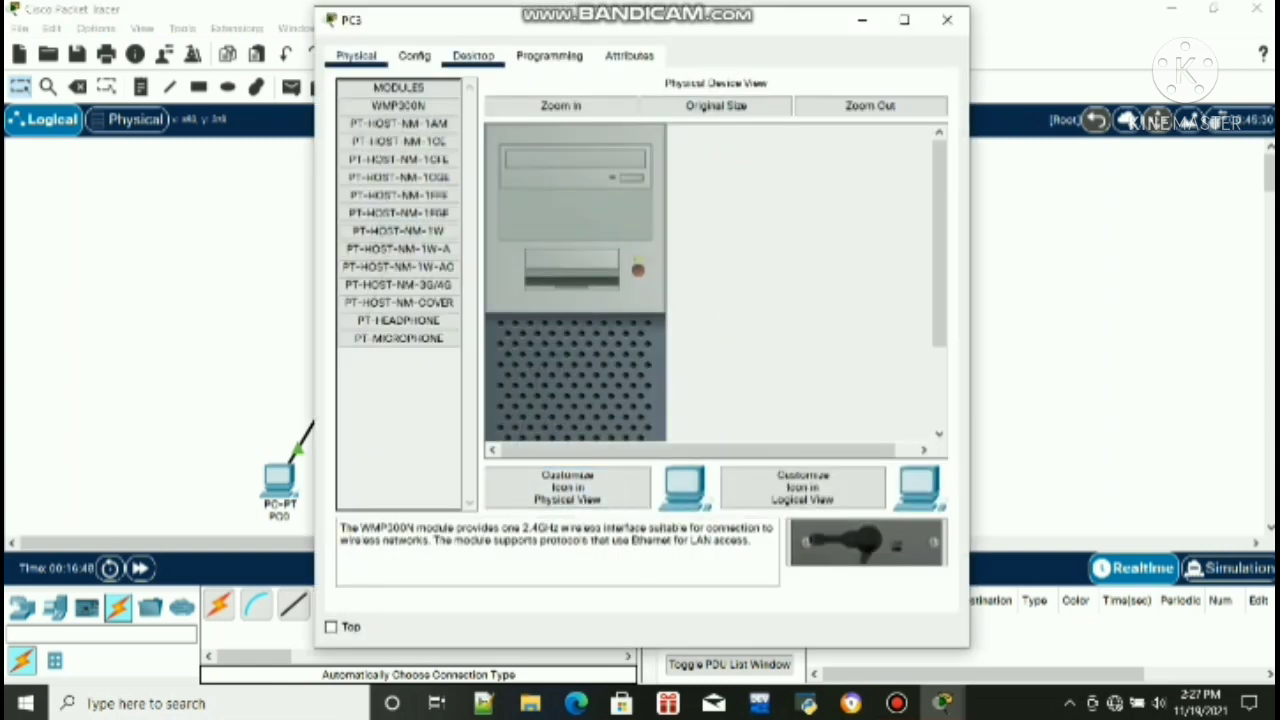
left_click(473, 55)
left_click(406, 160)
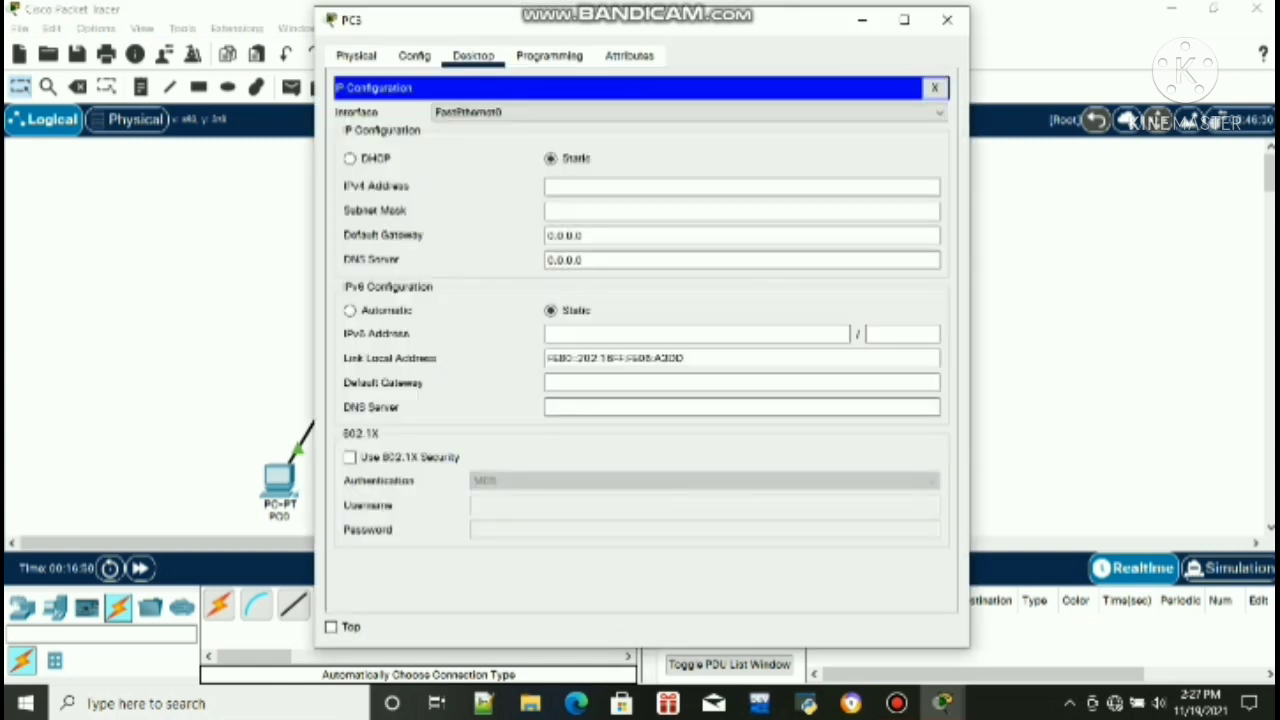
left_click(350, 159)
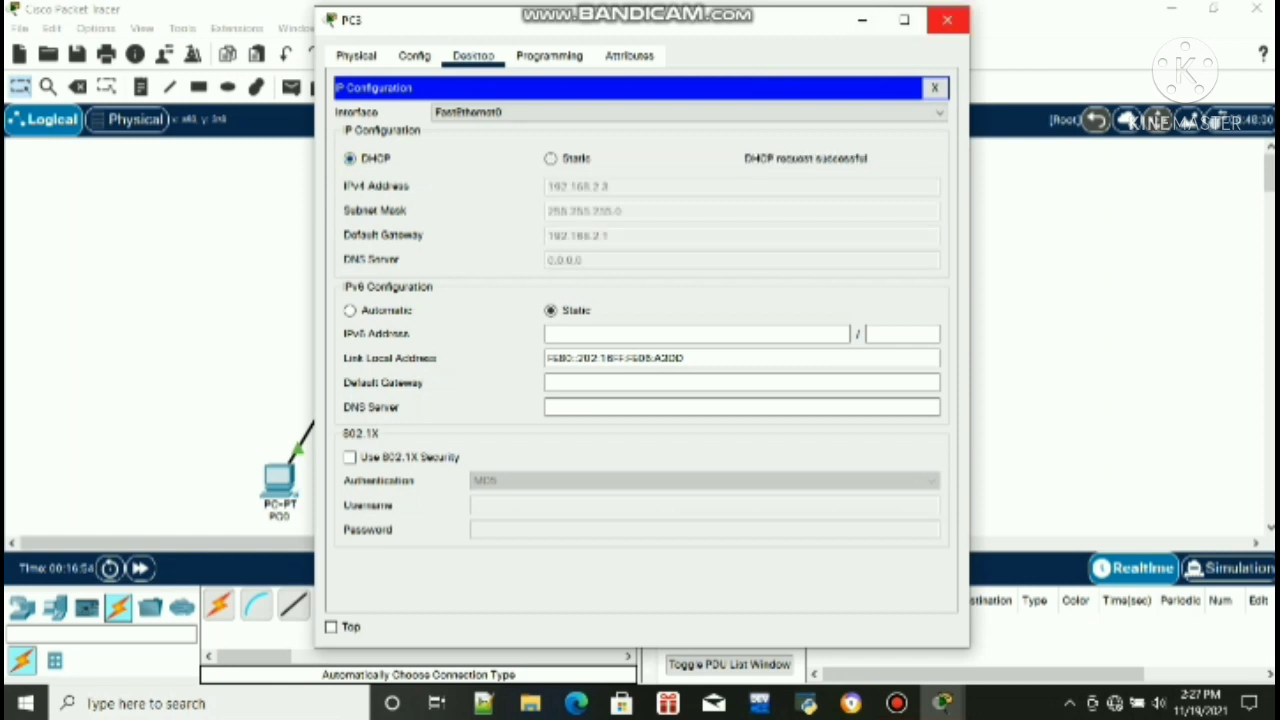
left_click(947, 19)
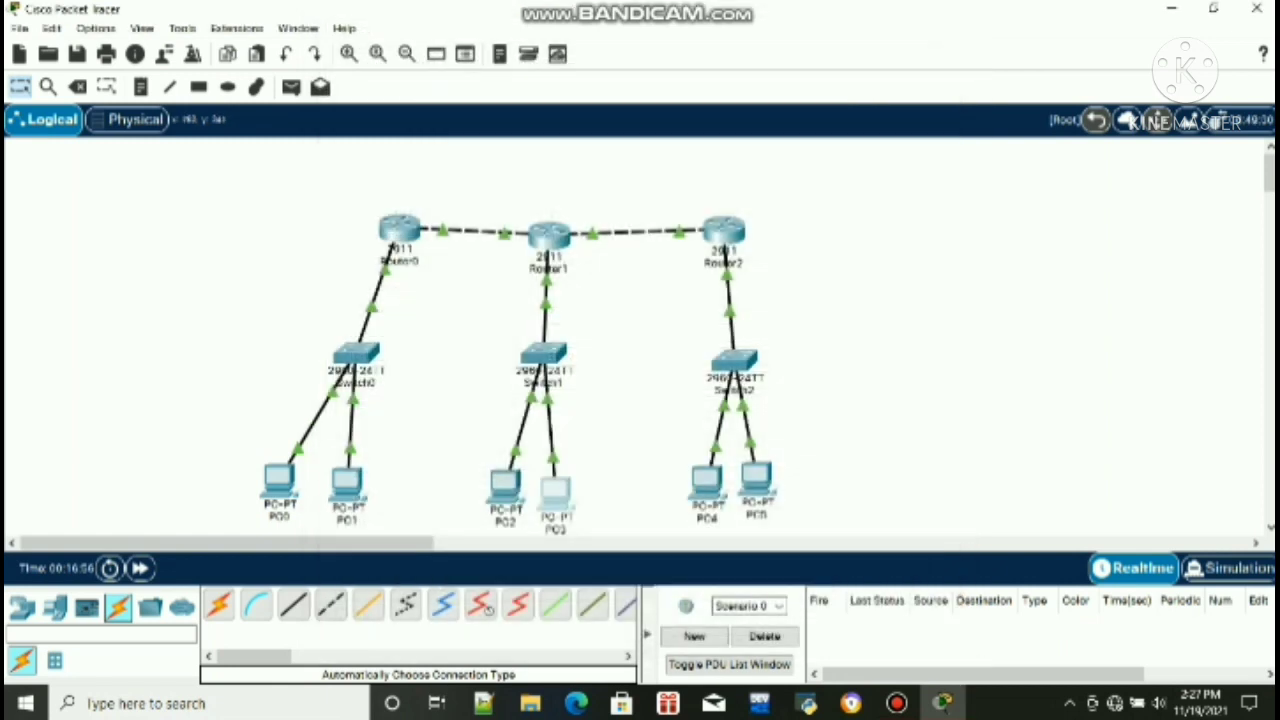
Set PC4's IPv4 configuration to DHCP and close its device window
left_click(706, 482)
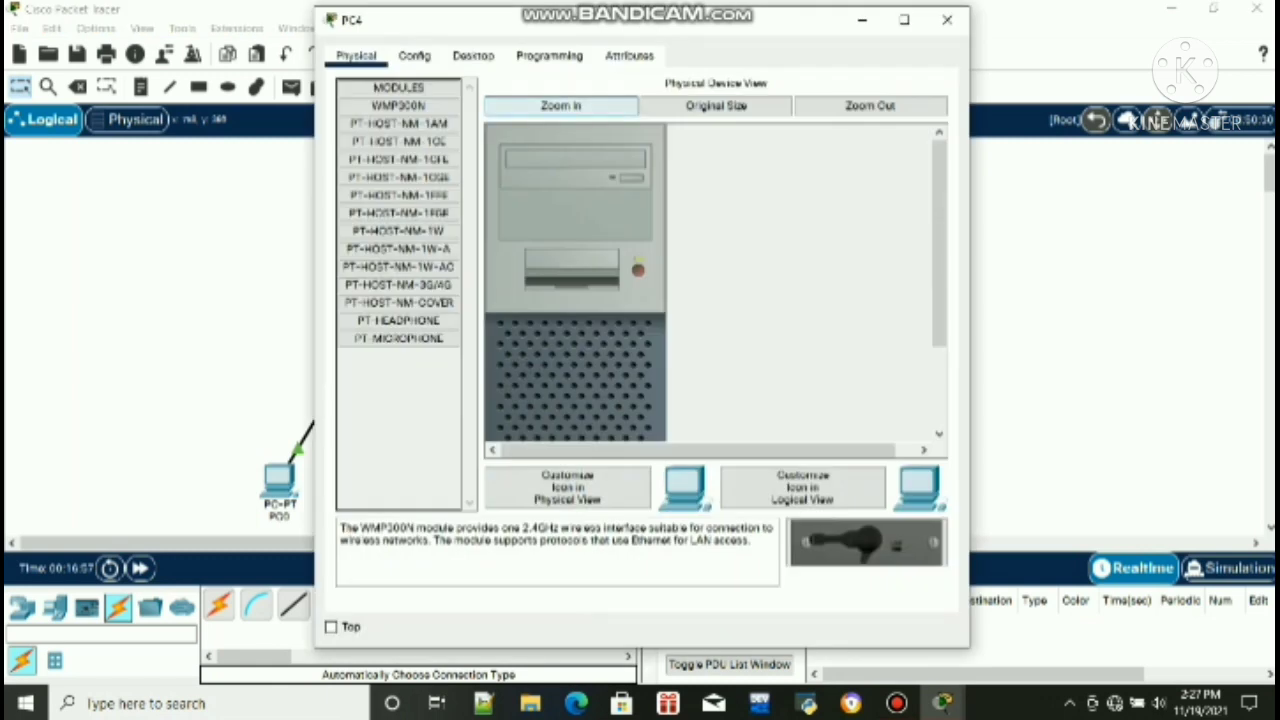
left_click(473, 55)
left_click(394, 130)
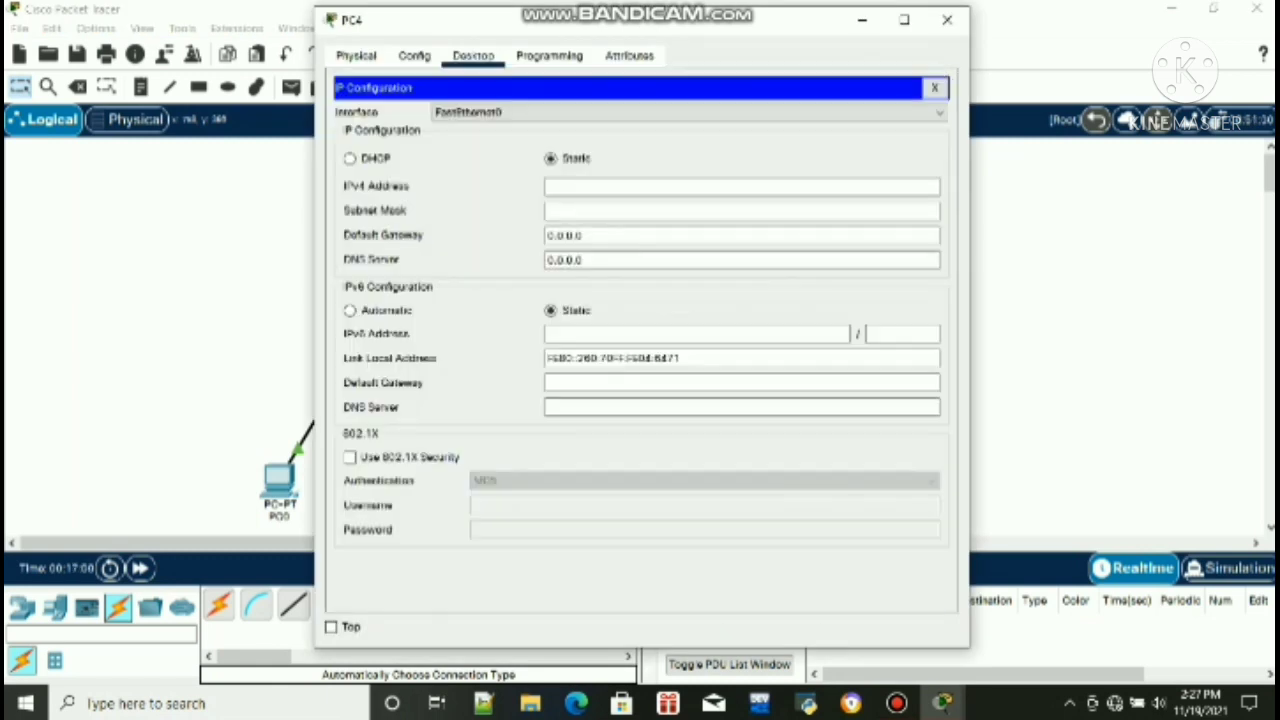
left_click(350, 159)
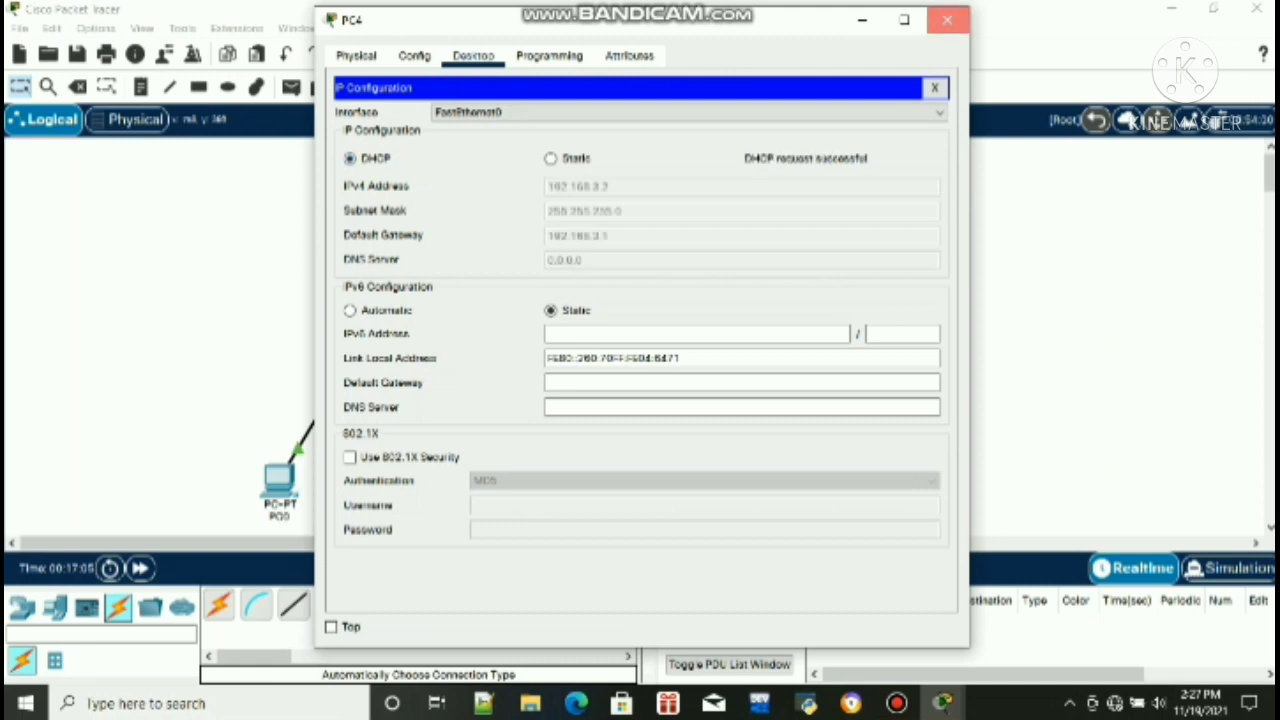
left_click(947, 20)
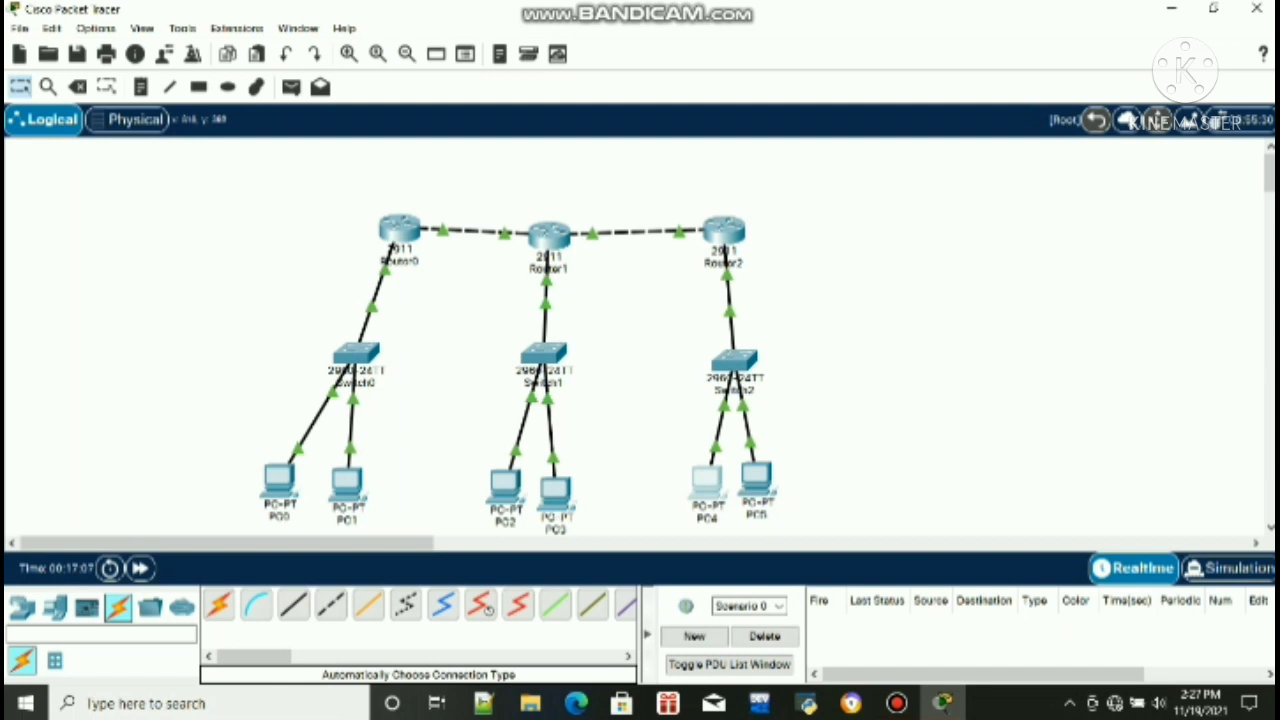
Set PC5's IPv4 configuration to DHCP and close its device window
left_click(756, 480)
left_click(473, 55)
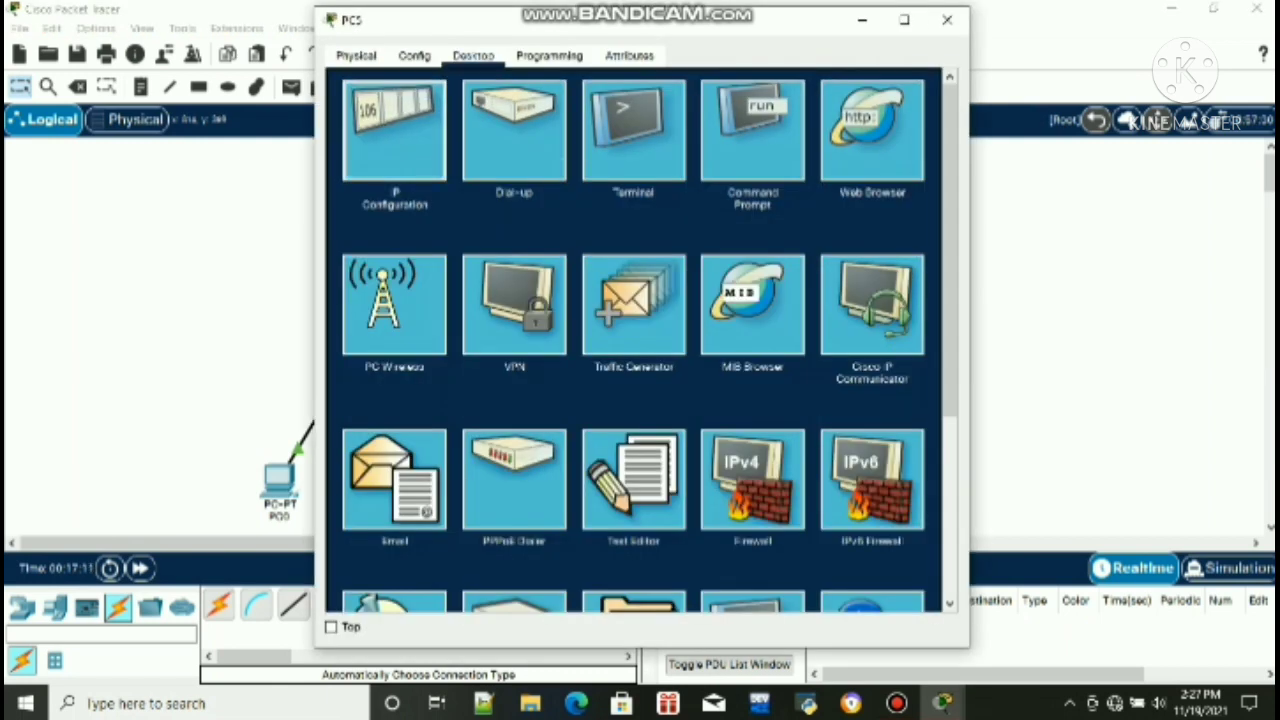
left_click(394, 130)
left_click(350, 158)
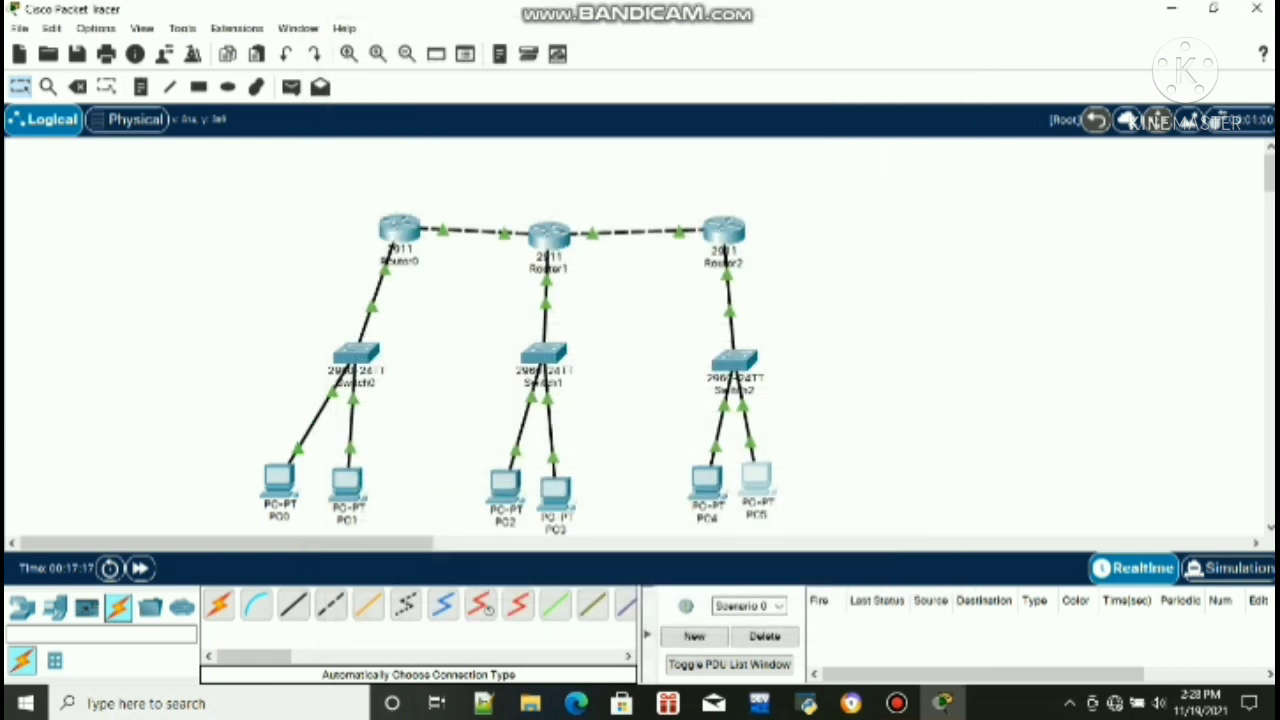
left_click(947, 19)
Send a simple PDU from PC0 to PC1 and another from PC2 to PC3 to test connectivity within each LAN
left_click(291, 87)
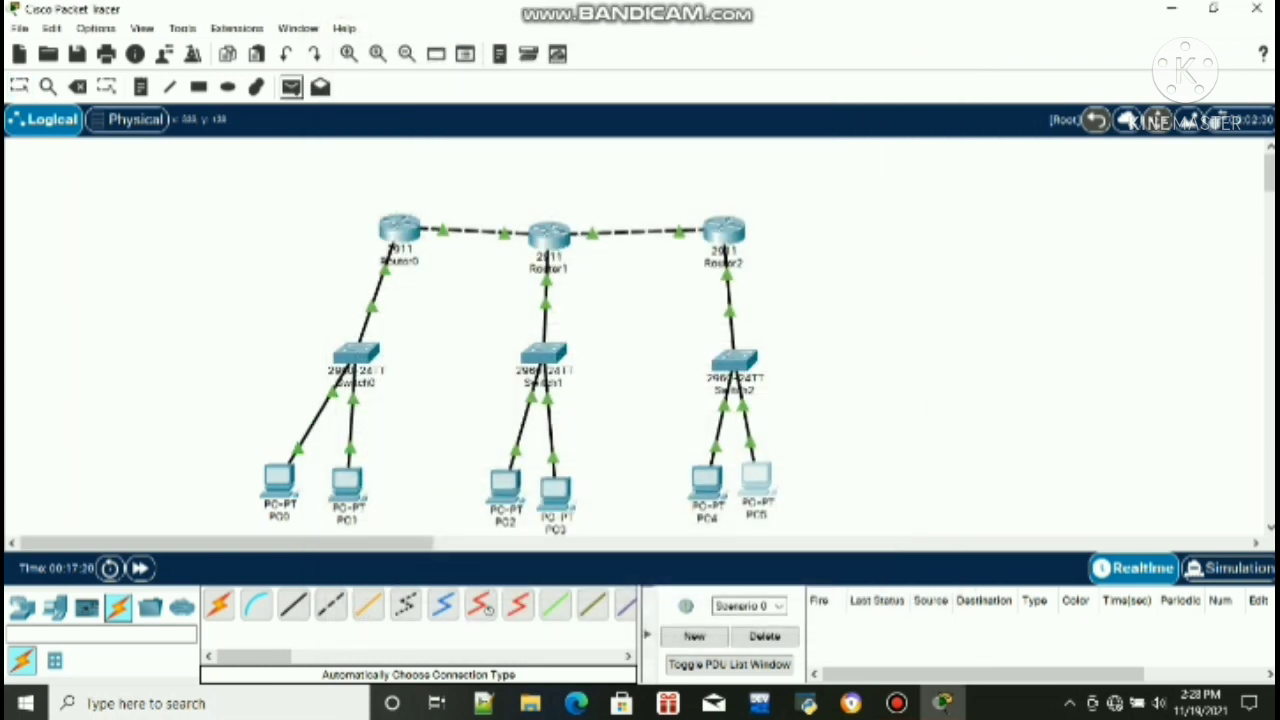
left_click(285, 484)
left_click(347, 485)
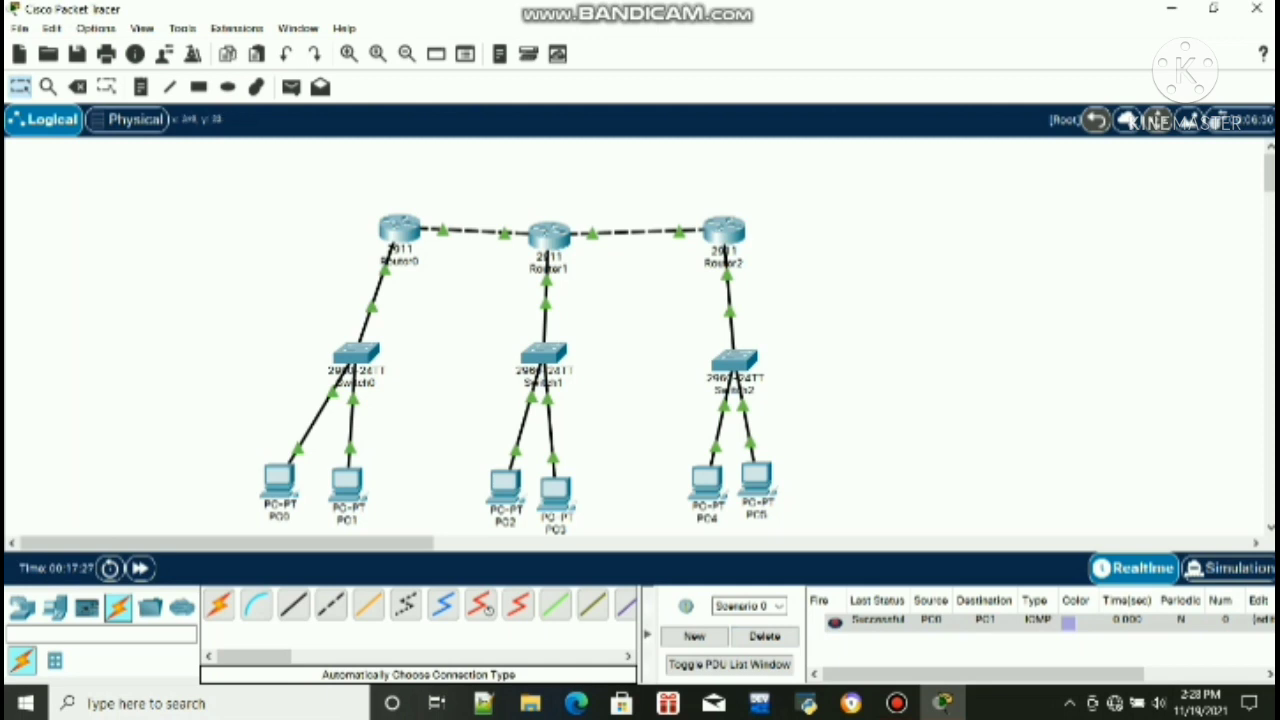
left_click(291, 87)
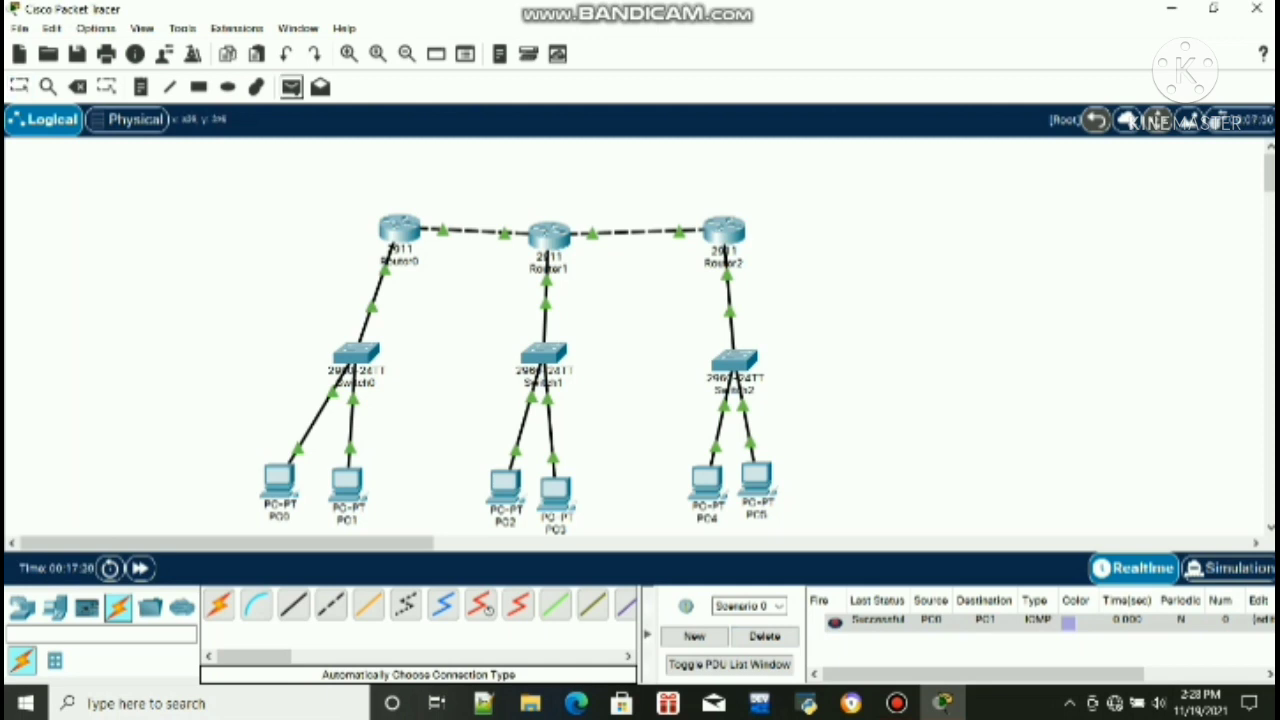
left_click(555, 488)
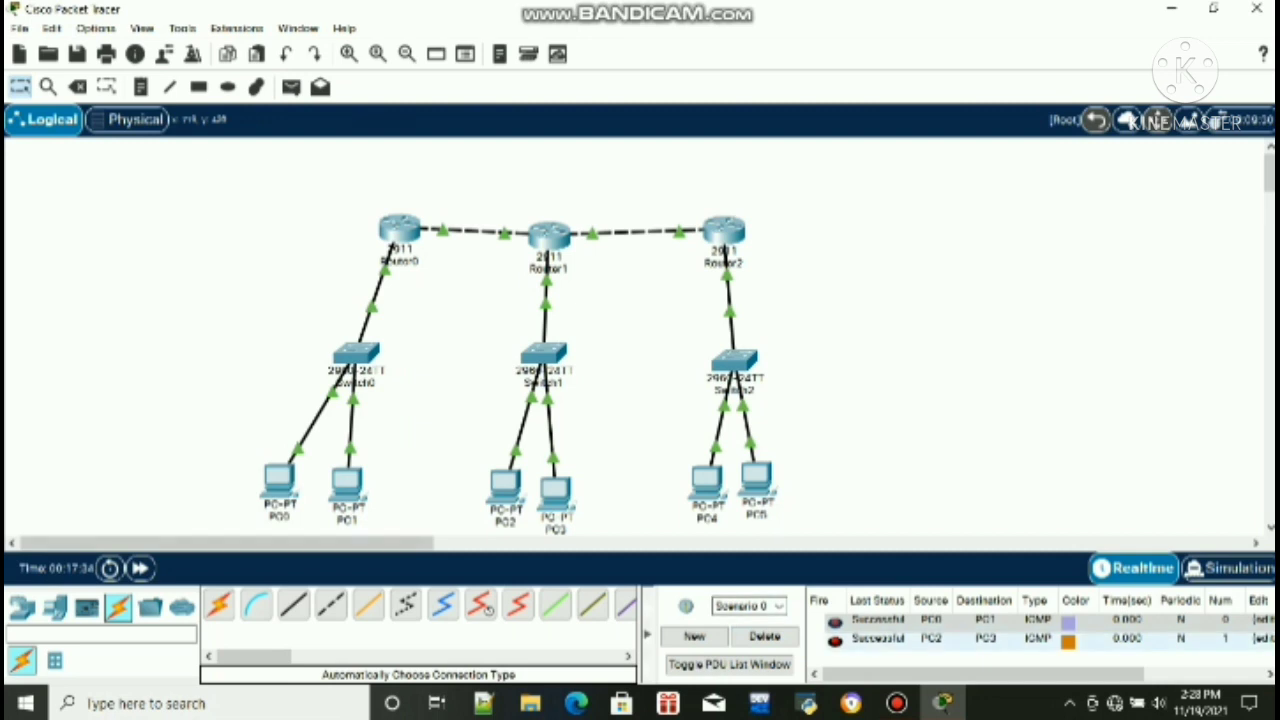
Send a simple PDU from PC4 to PC5 to test connectivity within Router2's LAN
left_click(291, 87)
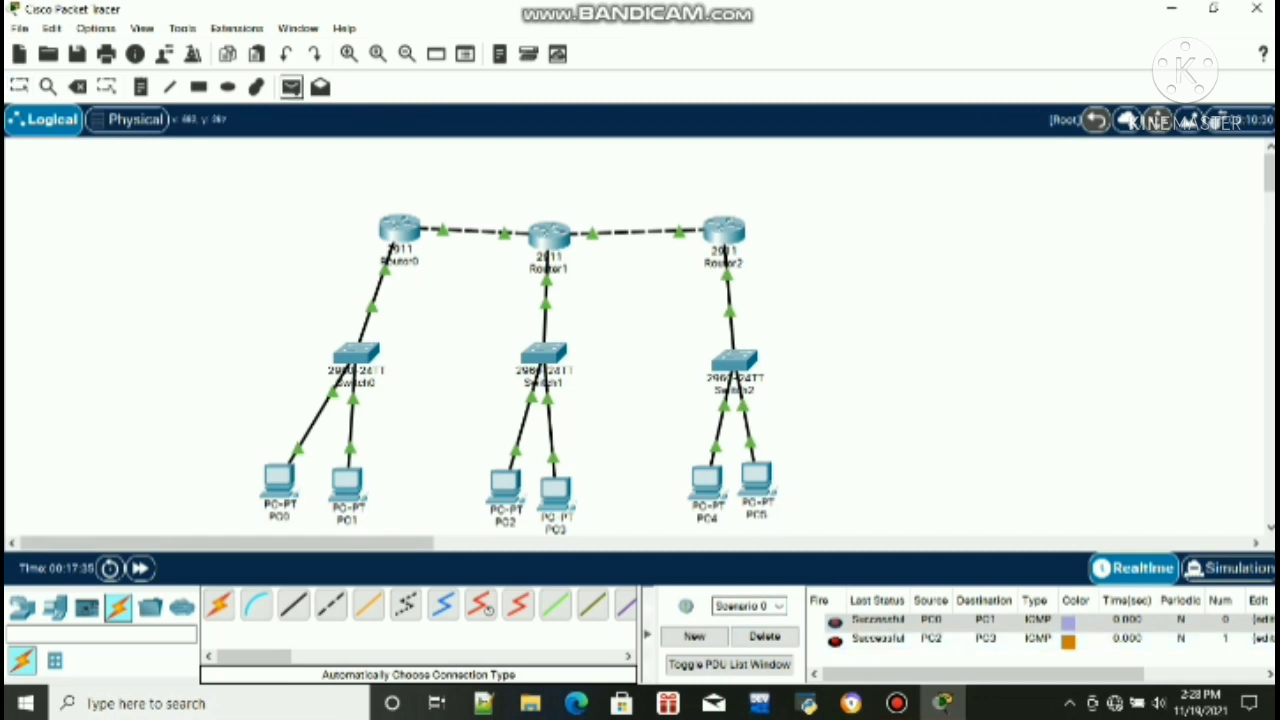
left_click(712, 484)
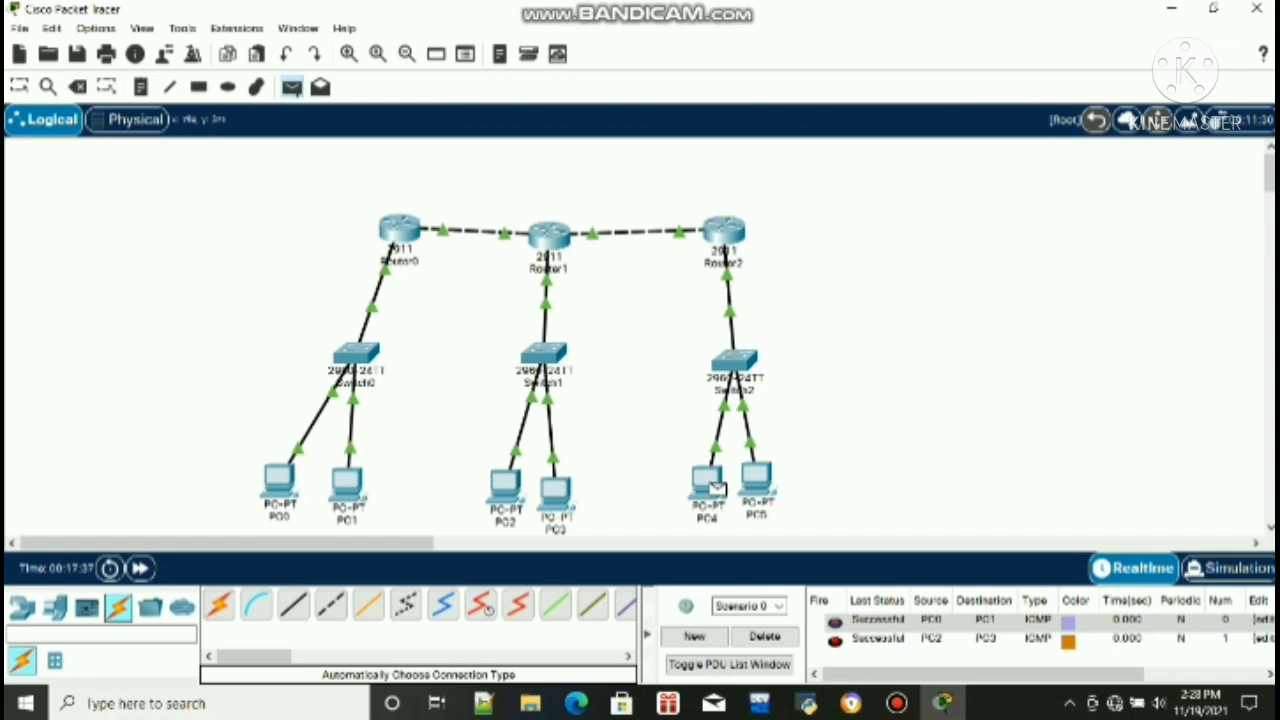
left_click(757, 478)
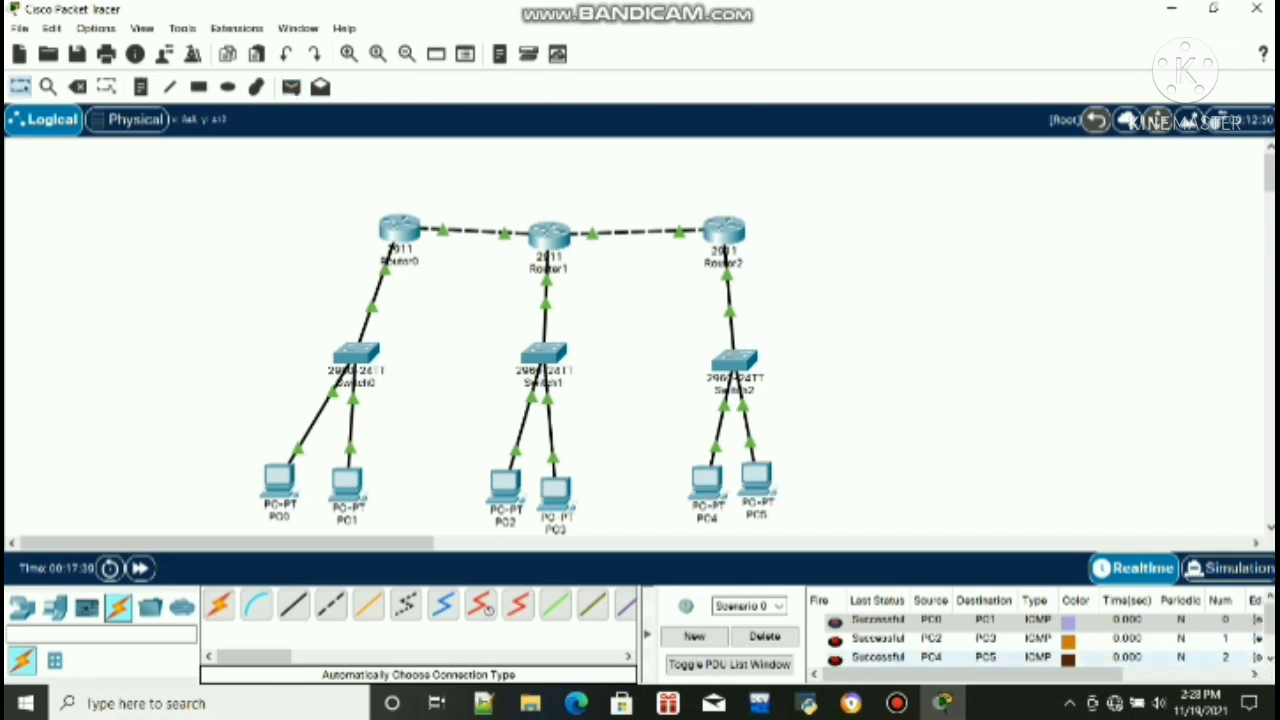